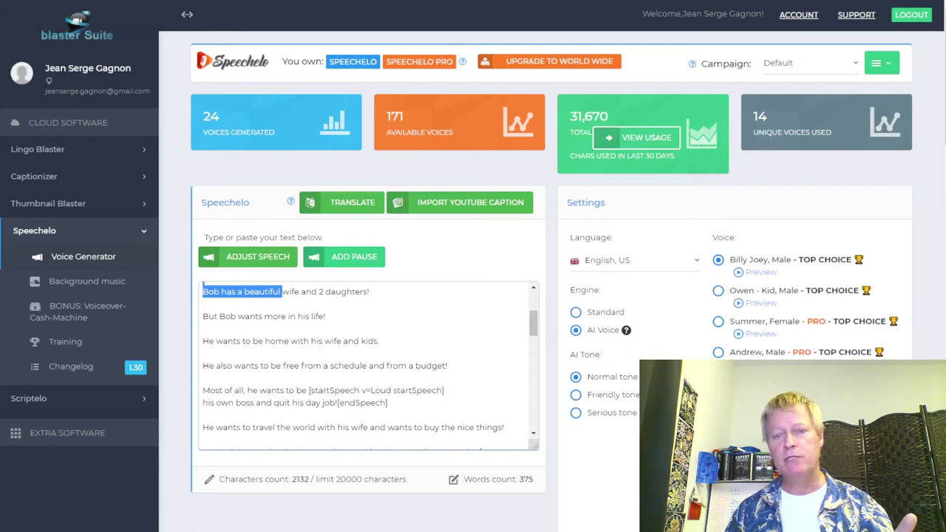
Review the voice-over script about Bob in the Speechelo text box and clear the text selection
scroll(718, 352, up, 2)
scroll(718, 352, down, 3)
scroll(718, 352, up, 3)
click(379, 360)
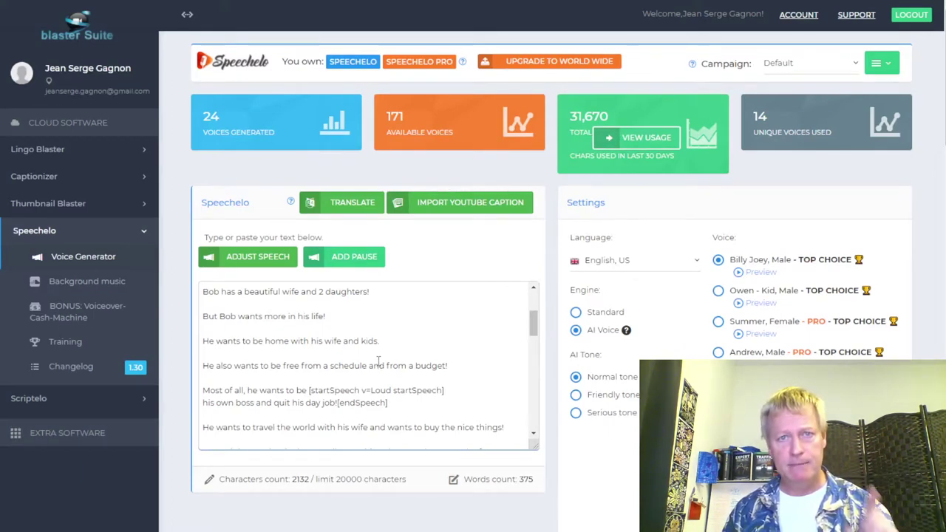
scroll(377, 361, up, 2)
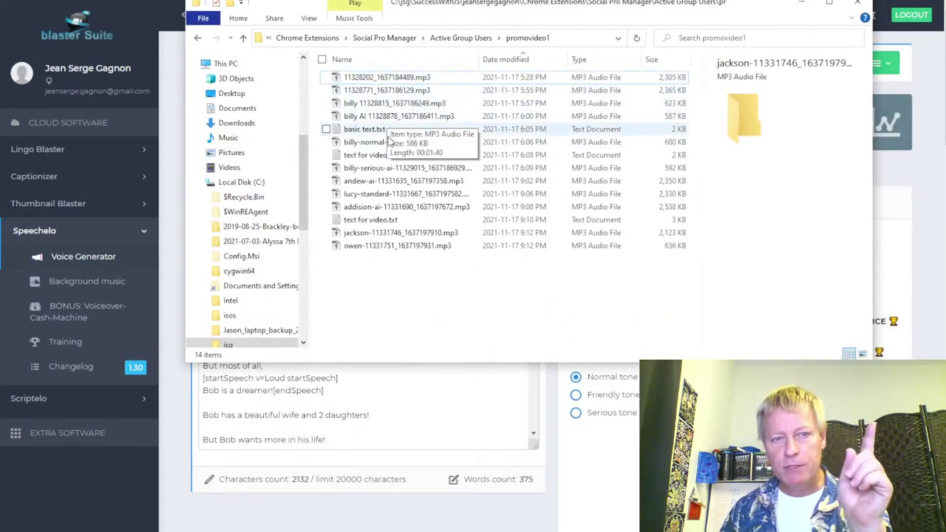
click(408, 80)
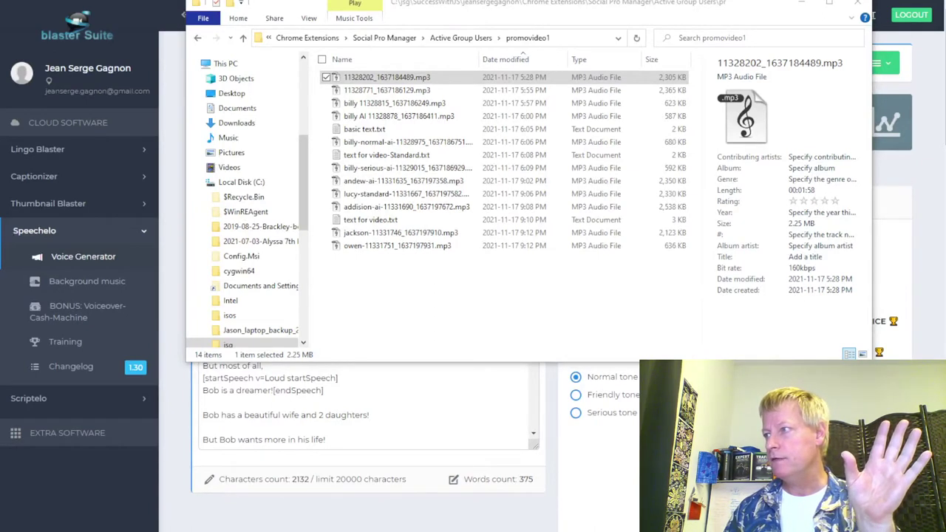
click(396, 209)
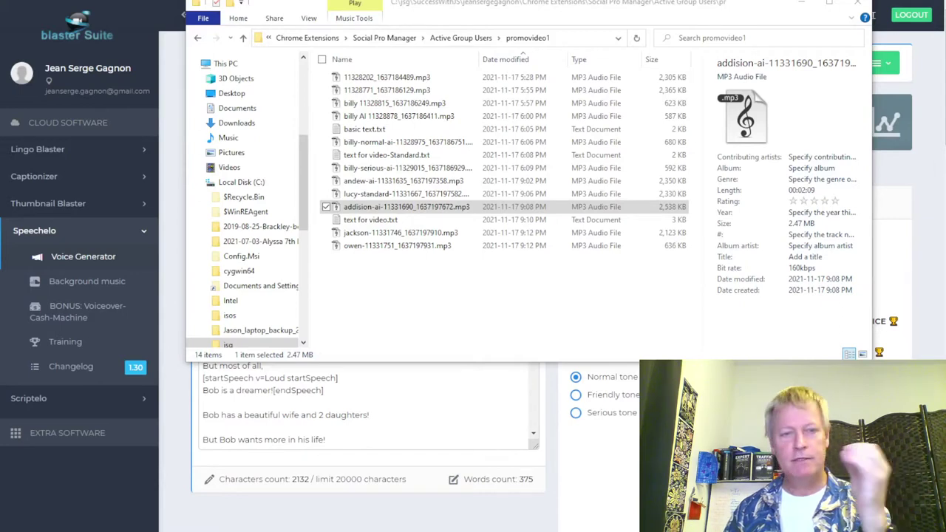
click(397, 233)
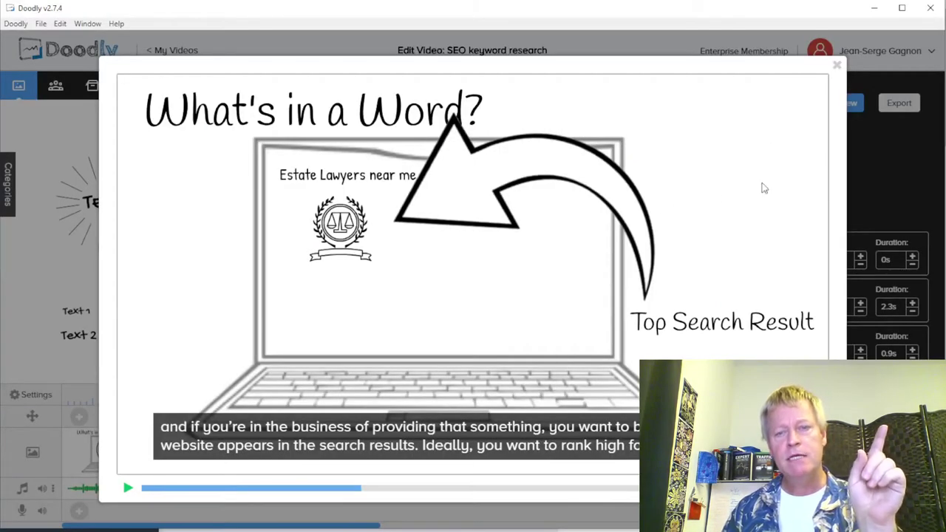
In Doodly, close the SEO keyword research preview, return to My Videos and look over the Doodler Toolbox products
click(838, 66)
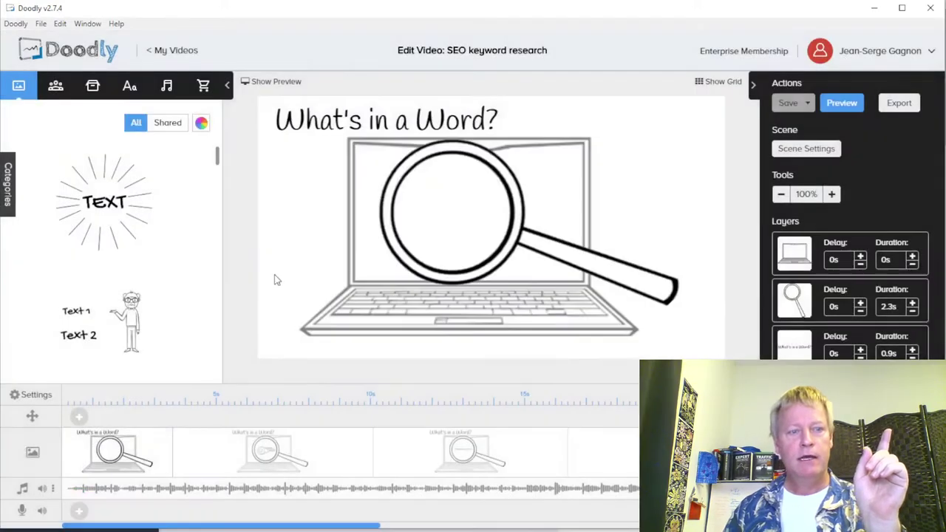
click(171, 51)
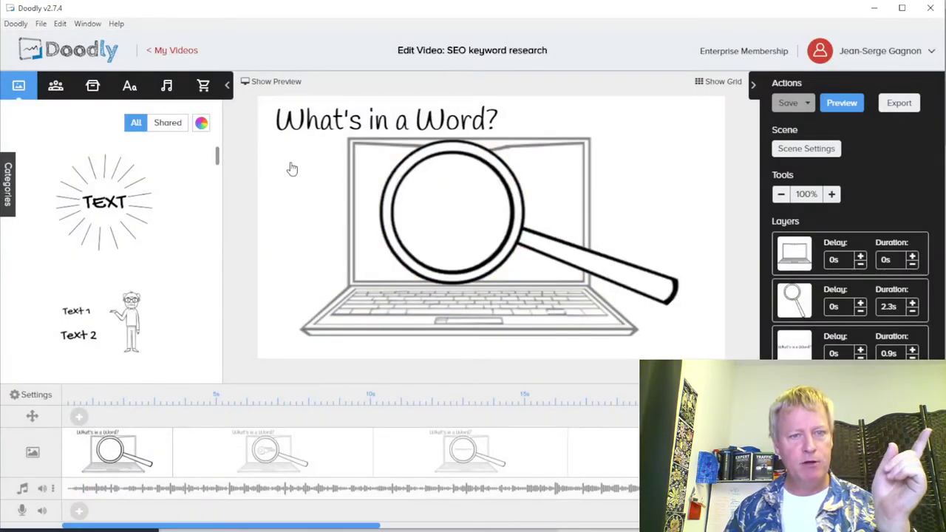
scroll(389, 319, down, 3)
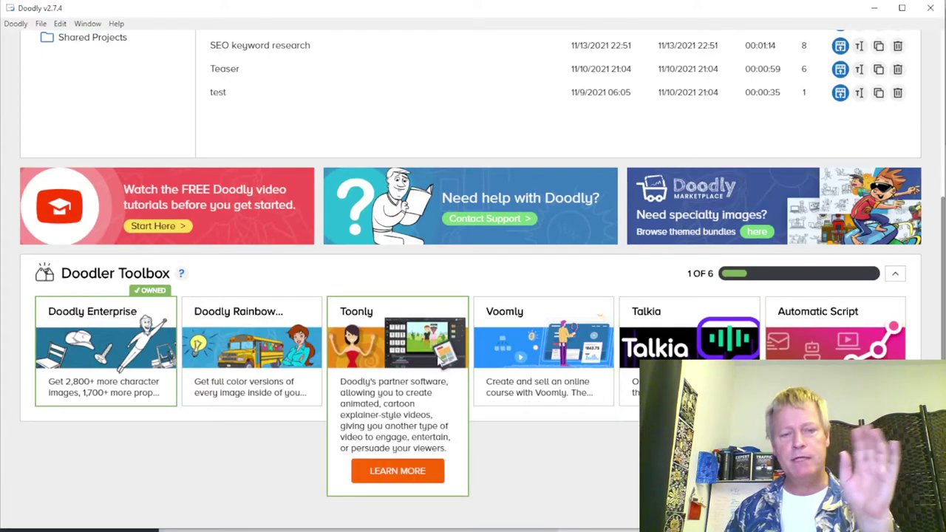
scroll(271, 471, up, 3)
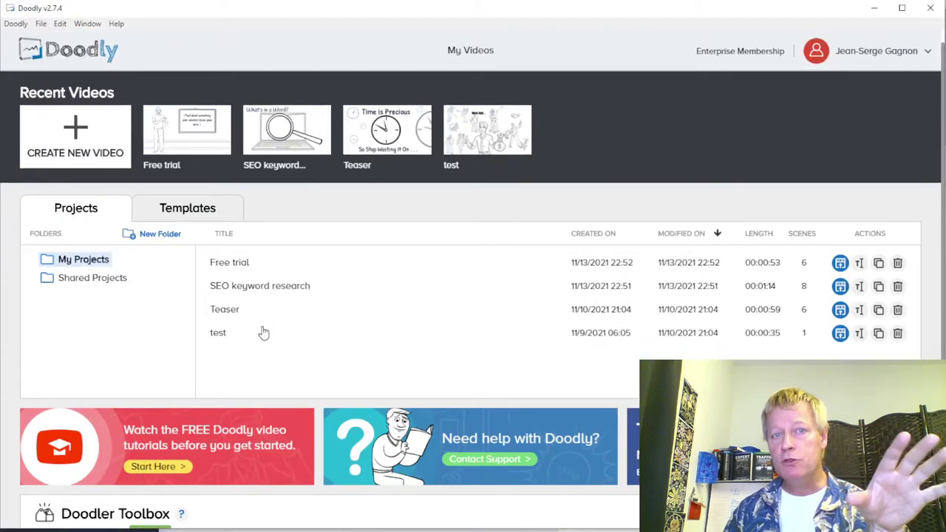
scroll(264, 333, down, 3)
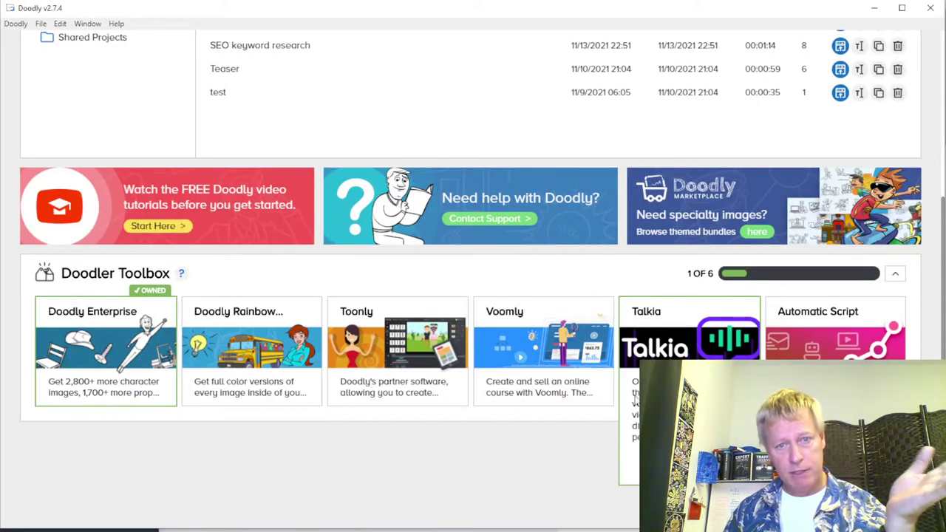
scroll(275, 384, up, 3)
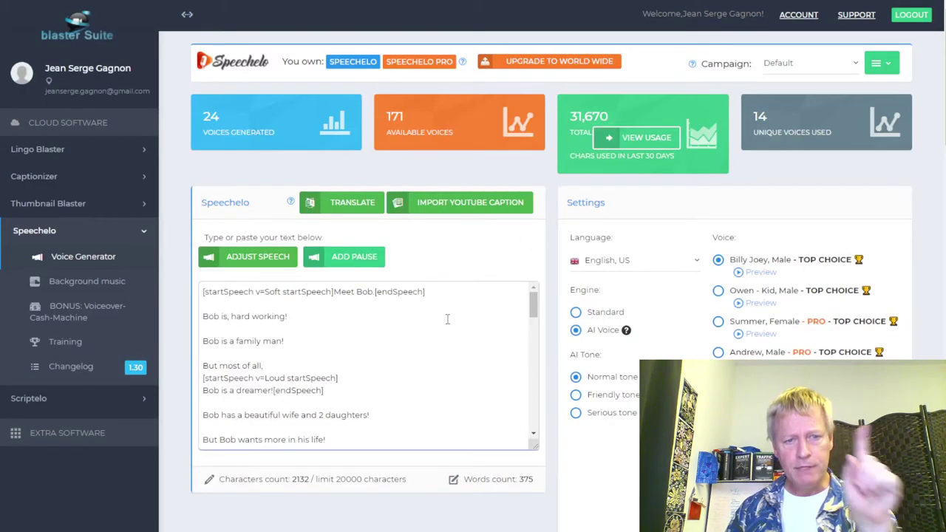
Switch to Speechelo and examine the voice-over script with its speech adjustment tags
drag(204, 353, 315, 437)
click(380, 372)
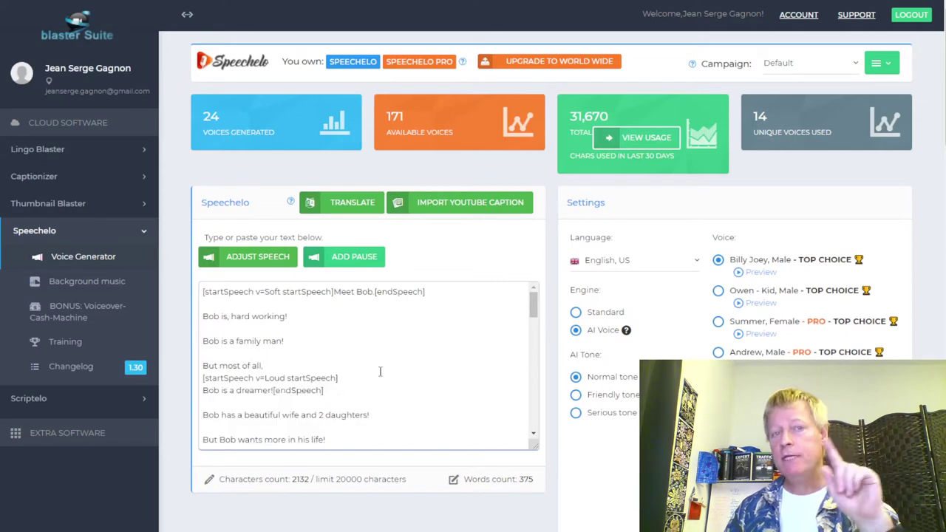
scroll(380, 372, down, 5)
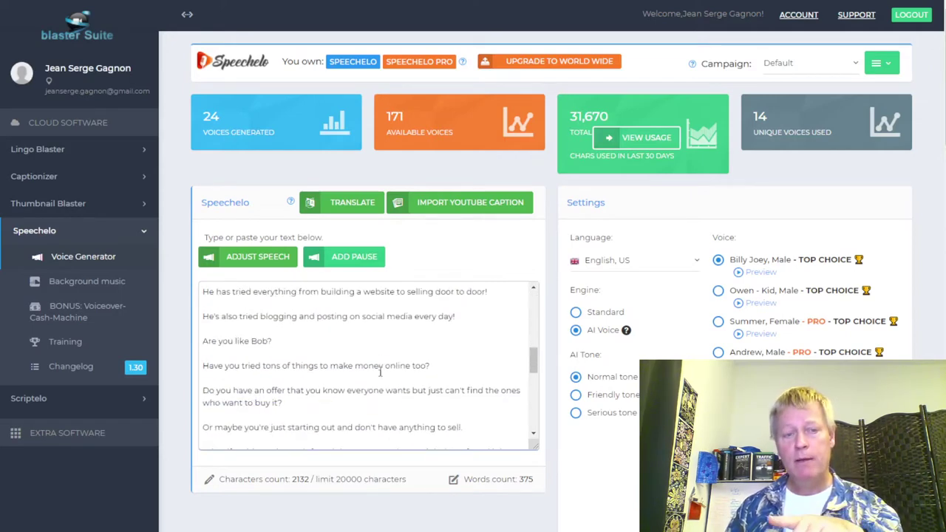
scroll(380, 372, up, 5)
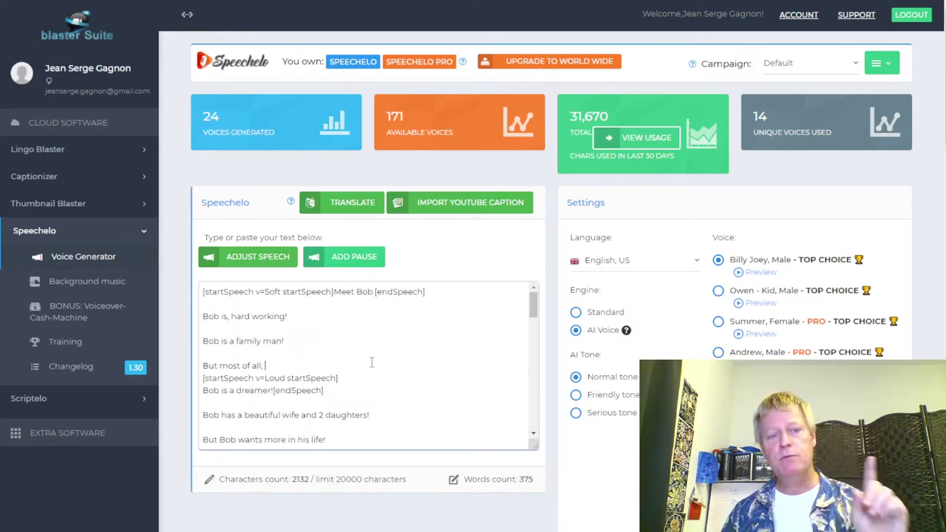
View the full text of the Owen - Kid generated voice, read through it and close the view
scroll(502, 346, down, 5)
scroll(555, 446, down, 5)
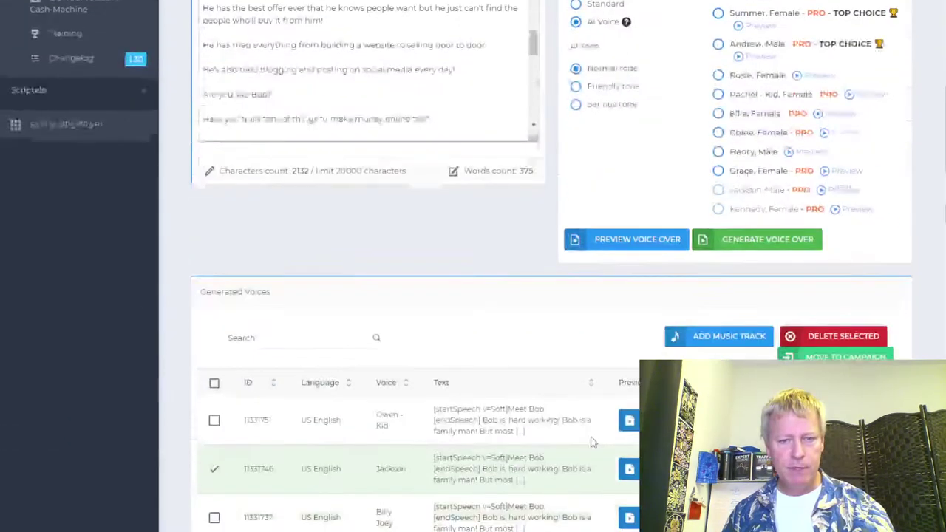
click(499, 426)
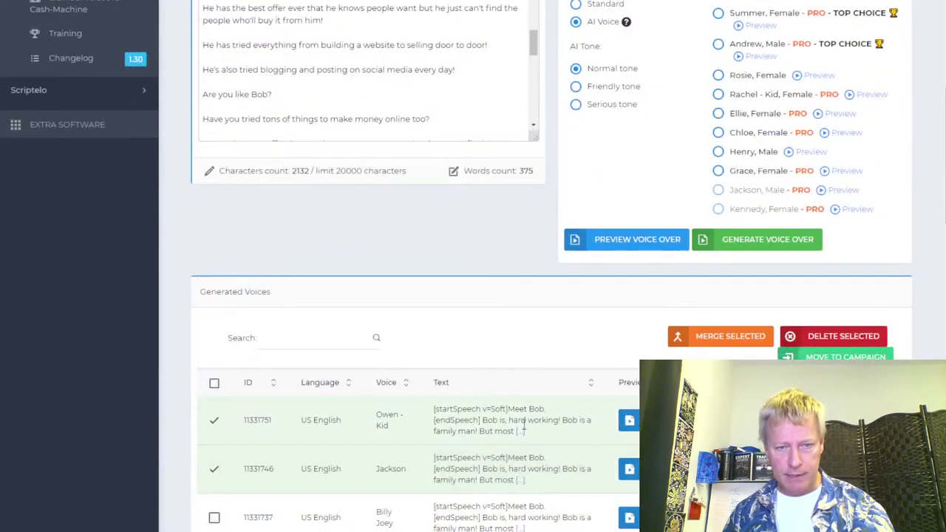
right_click(503, 429)
click(475, 421)
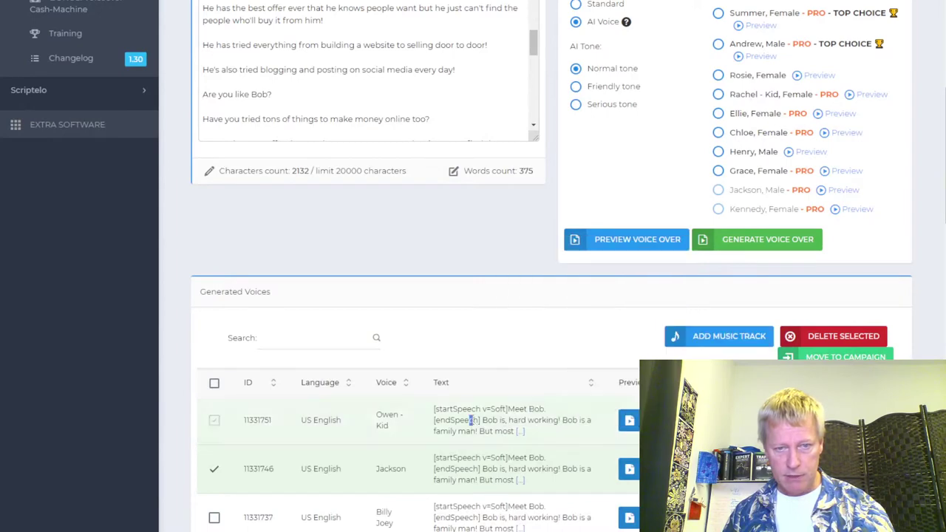
click(521, 433)
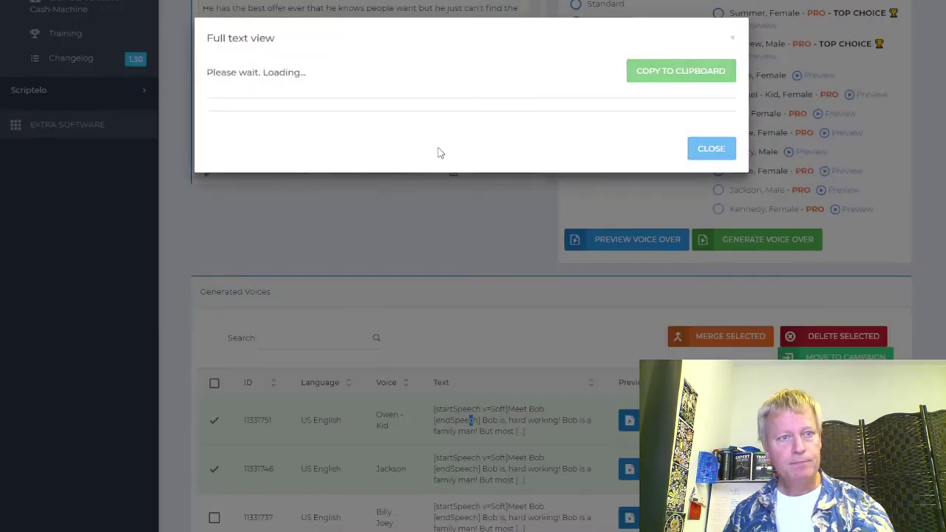
scroll(360, 219, down, 10)
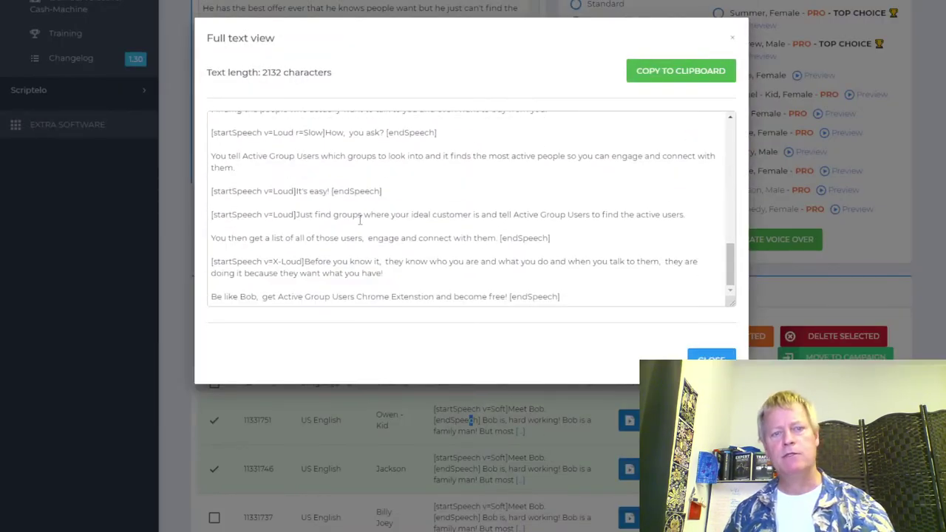
scroll(360, 219, up, 10)
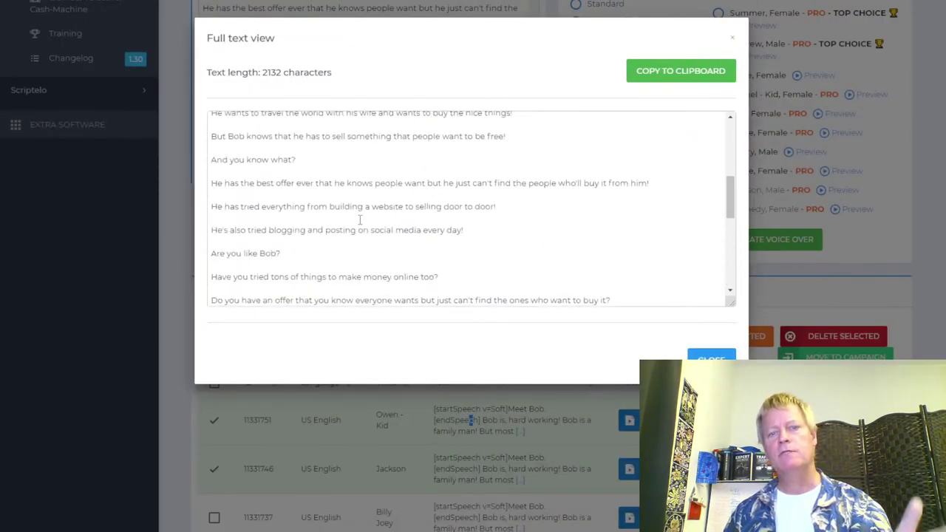
click(470, 420)
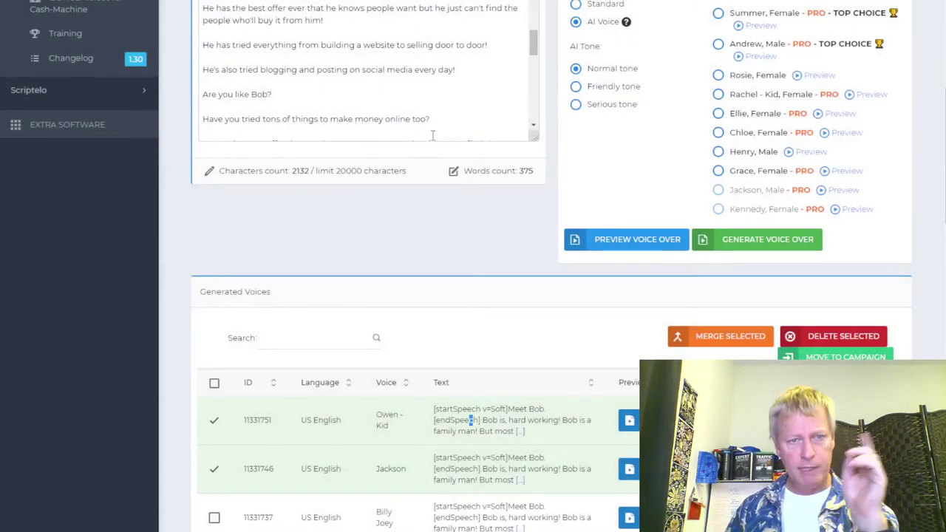
Go back to the start of the script and examine the soft-speech tag around "Meet Bob."
click(425, 115)
scroll(425, 117, up, 5)
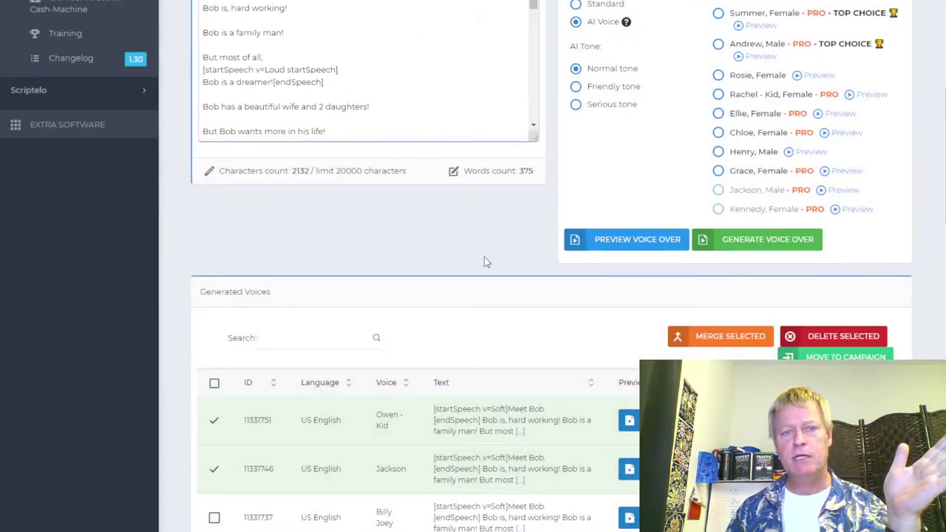
scroll(484, 261, up, 5)
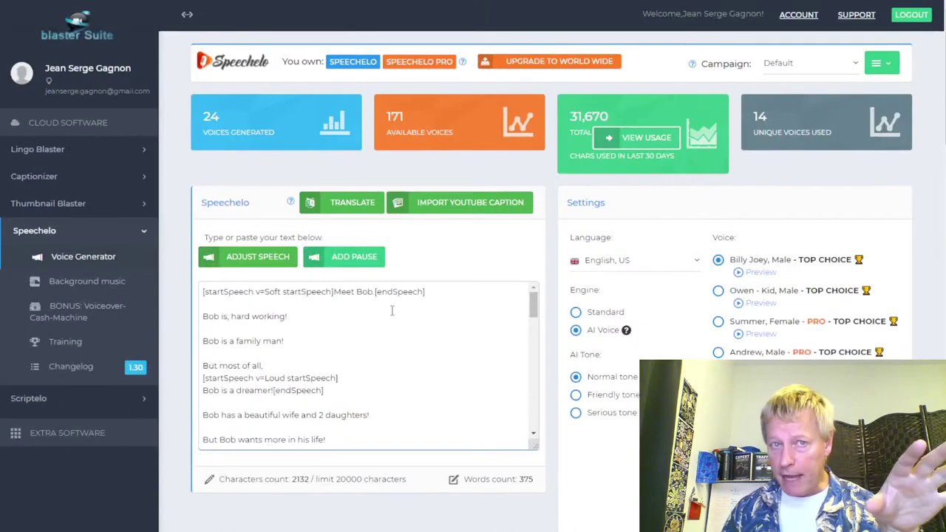
double_click(304, 292)
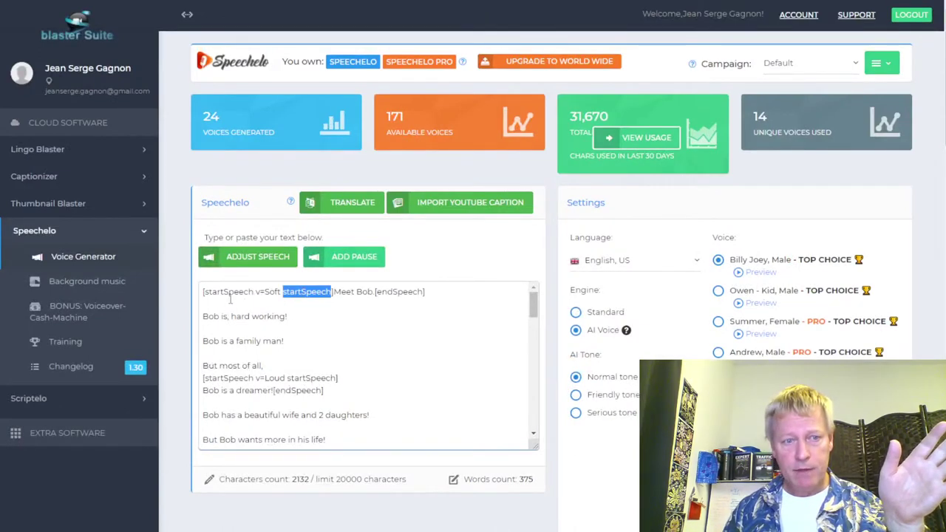
Adjust the speech of "Bob is, hard working!" to Loud volume at Medium speaking rate and check the inserted tags
drag(289, 317, 200, 322)
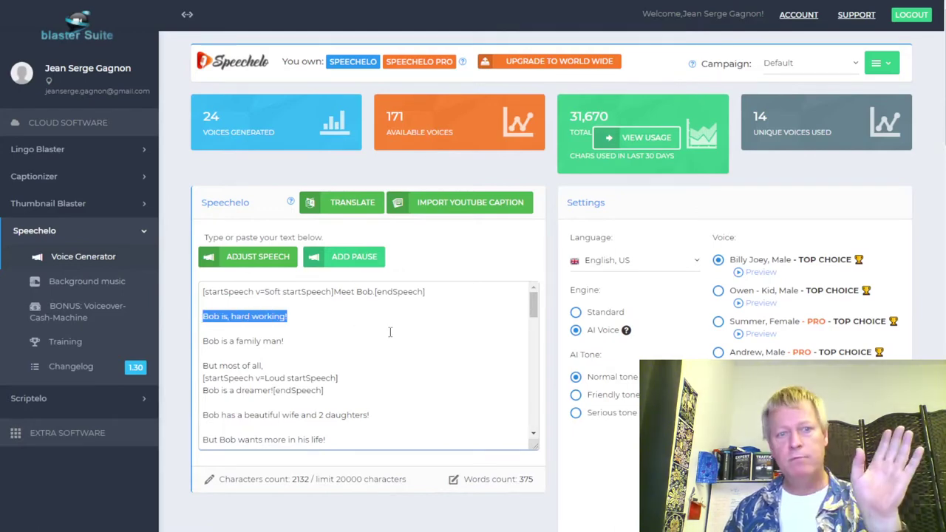
click(268, 272)
drag(235, 347, 264, 346)
mouse_move(235, 400)
mouse_down()
mouse_move(281, 407)
mouse_move(185, 400)
mouse_move(264, 401)
mouse_move(235, 400)
mouse_up()
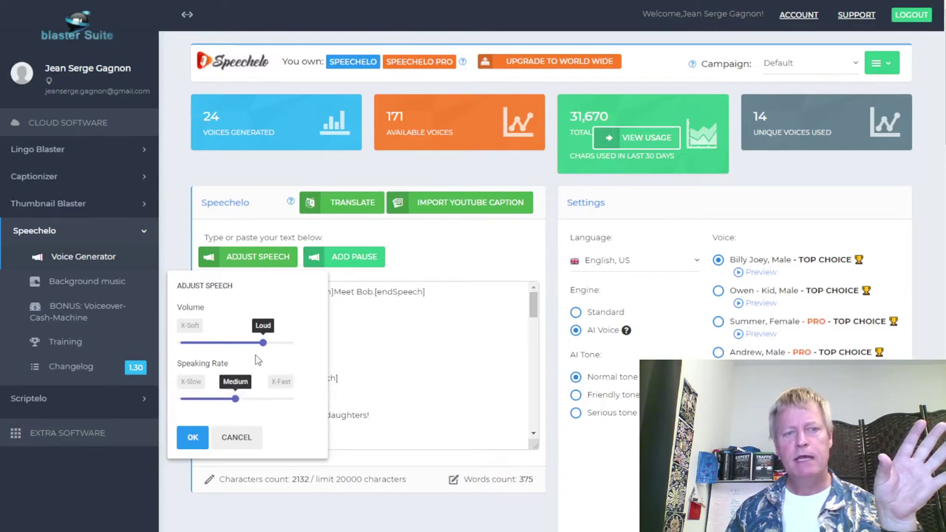
click(193, 437)
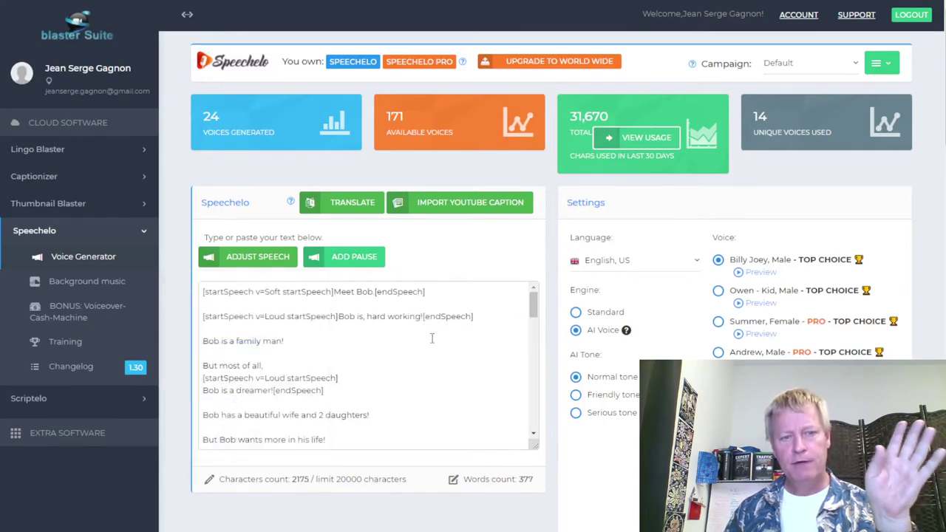
drag(337, 317, 216, 316)
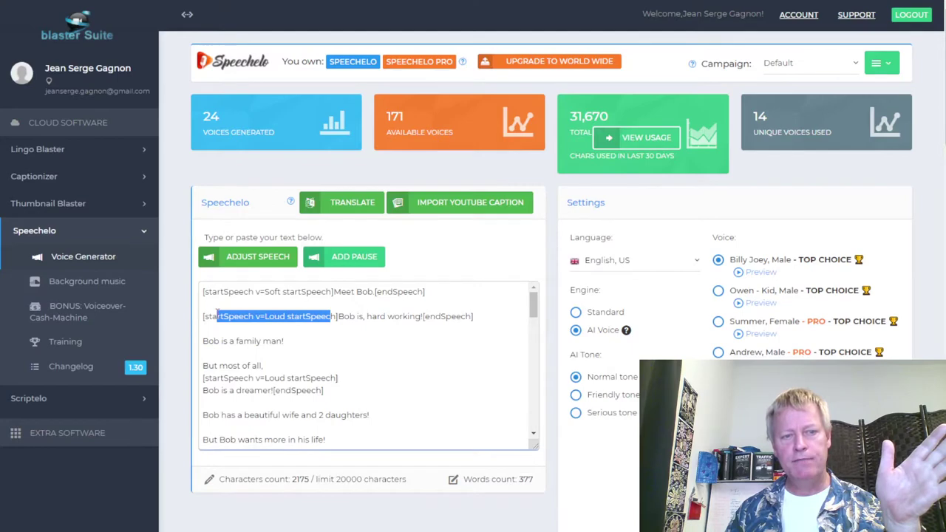
drag(435, 316, 469, 323)
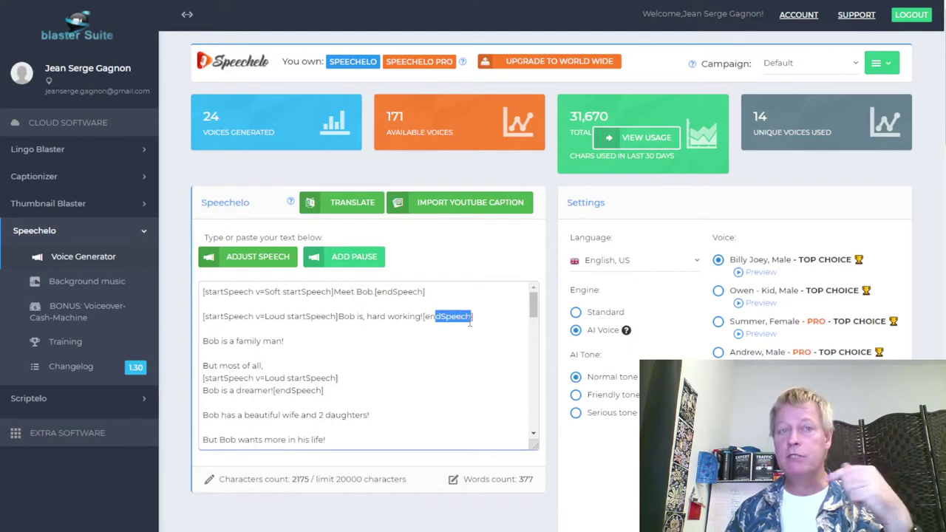
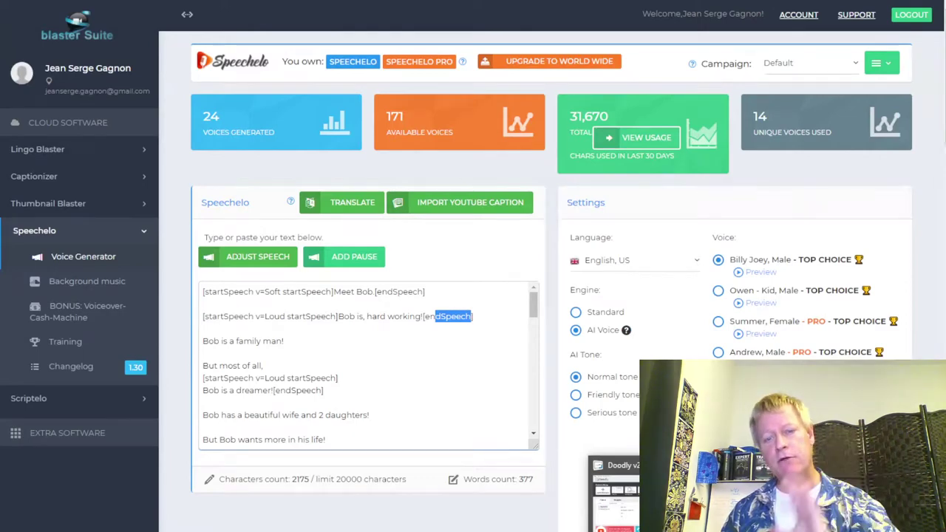
Switch to Doodly, consult the Bob script in the text editor and return to Doodly's My Videos page
click(613, 488)
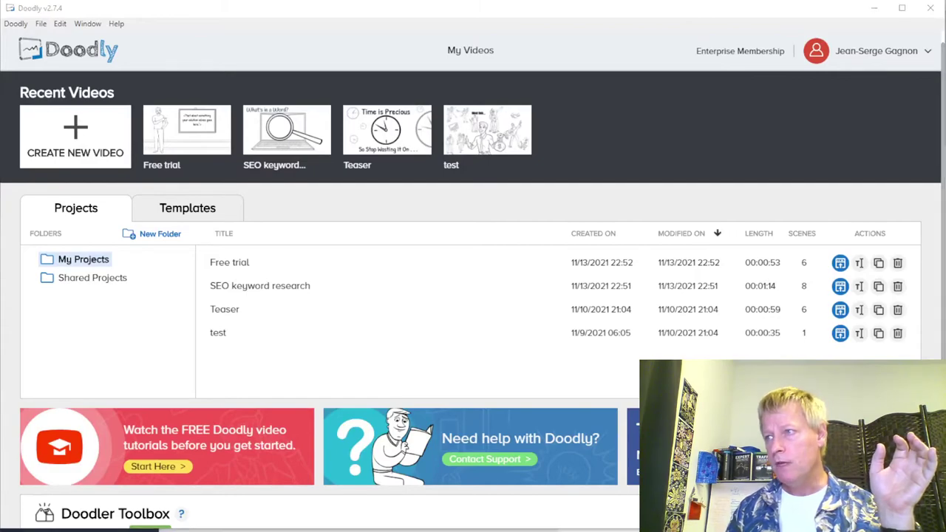
key(alt+Tab)
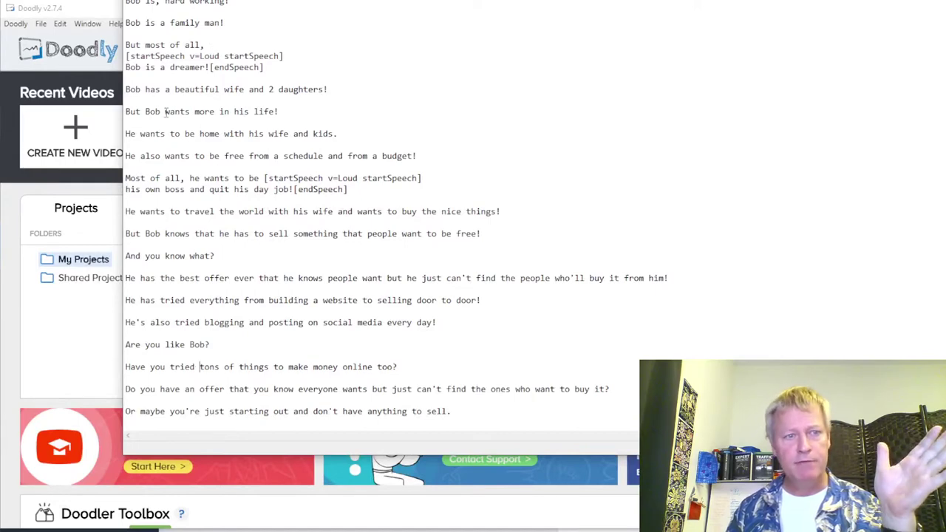
key(alt+Tab)
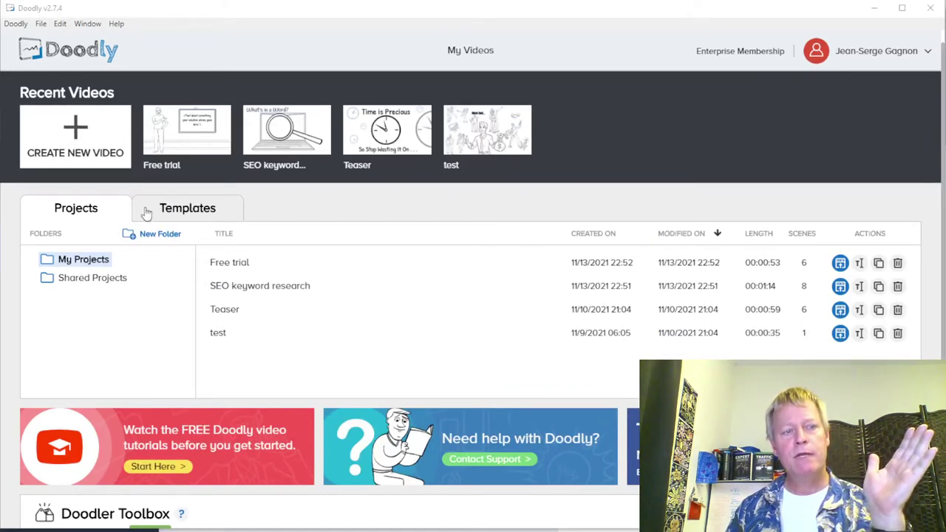
Create a new untitled video in Whiteboard style at 720p (1280x720) resolution
click(74, 137)
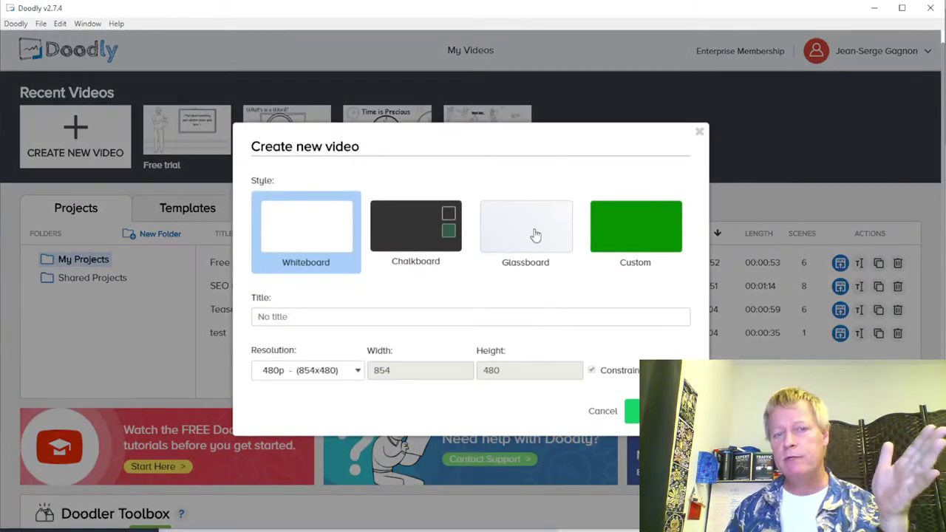
scroll(414, 348, down, 3)
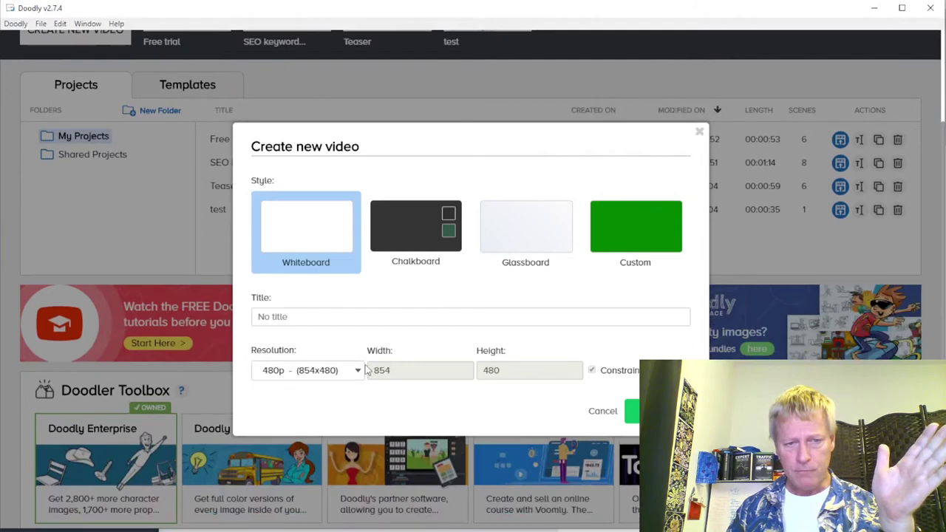
click(332, 370)
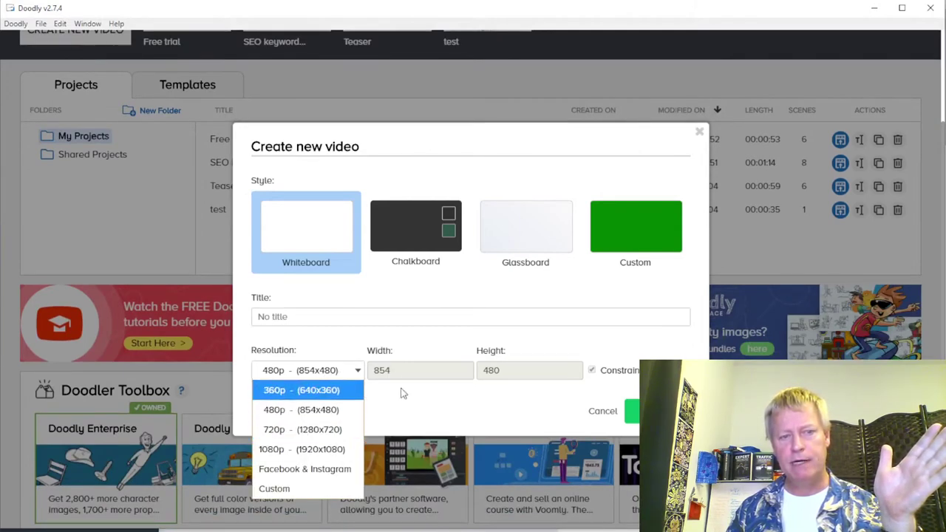
click(313, 432)
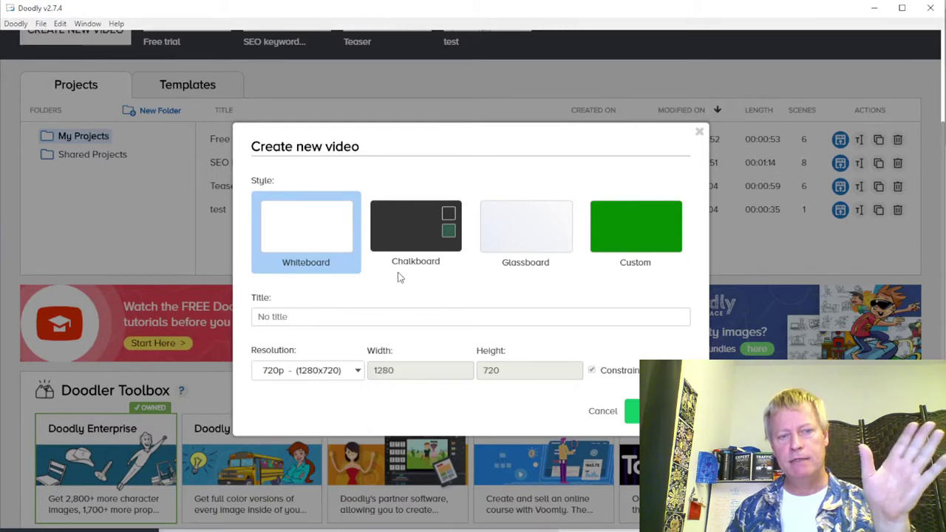
click(633, 411)
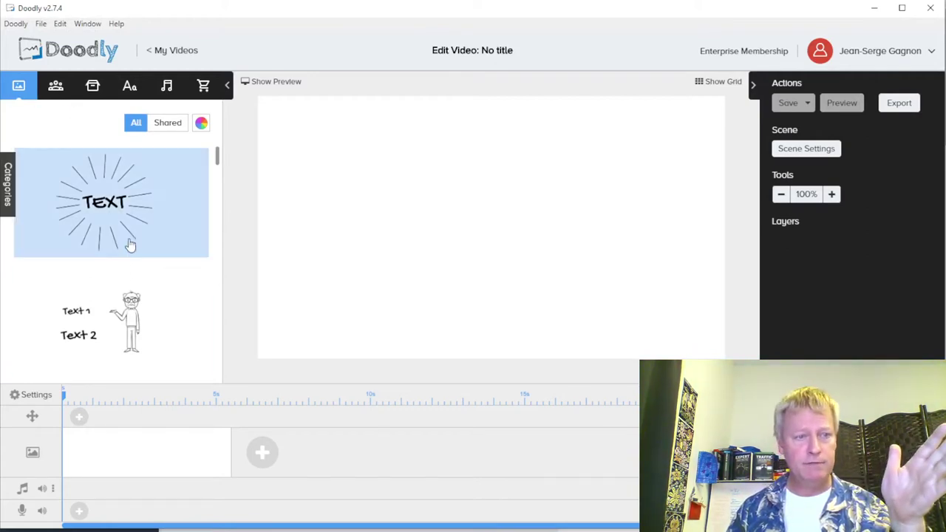
Browse the whole scene library, including the home, office and outdoor scenes, for one that suits the Bob script
scroll(129, 245, down, 3)
scroll(129, 244, down, 10)
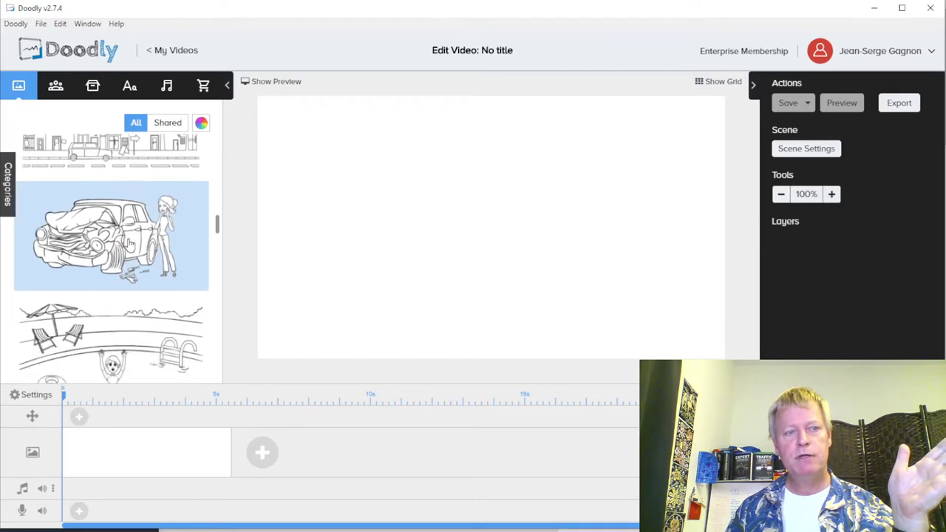
scroll(129, 244, down, 8)
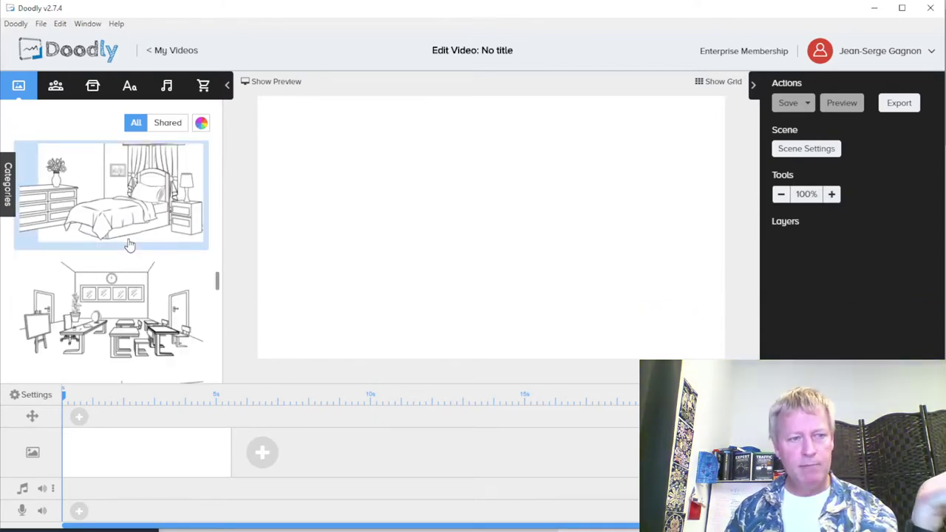
scroll(129, 245, up, 2)
scroll(130, 245, up, 3)
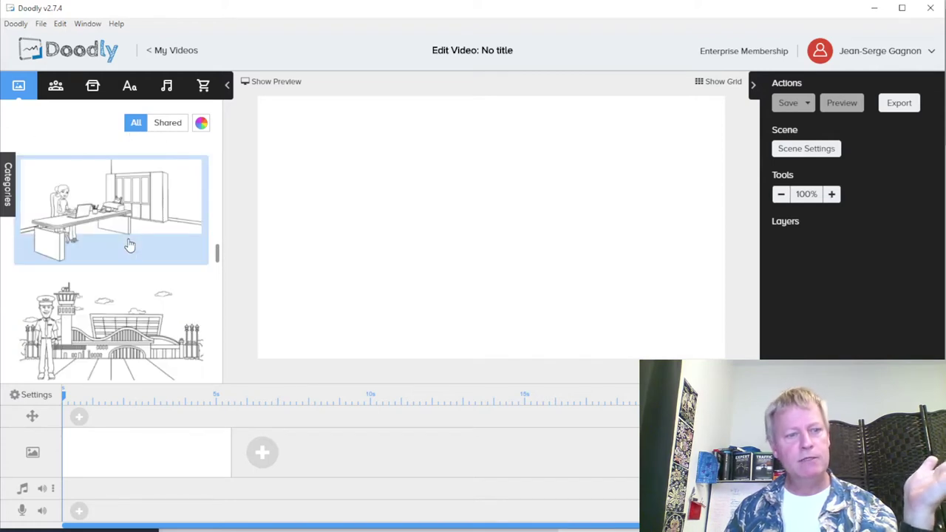
scroll(146, 327, up, 5)
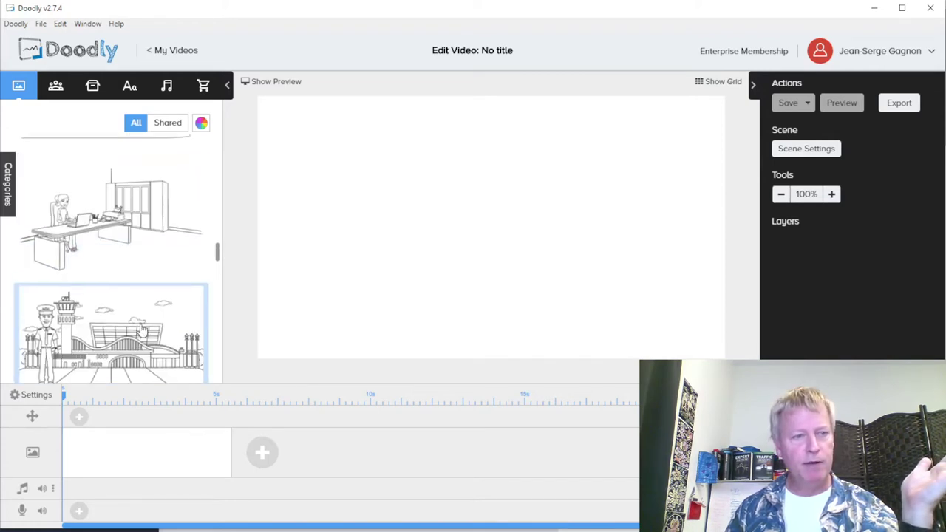
scroll(146, 346, up, 4)
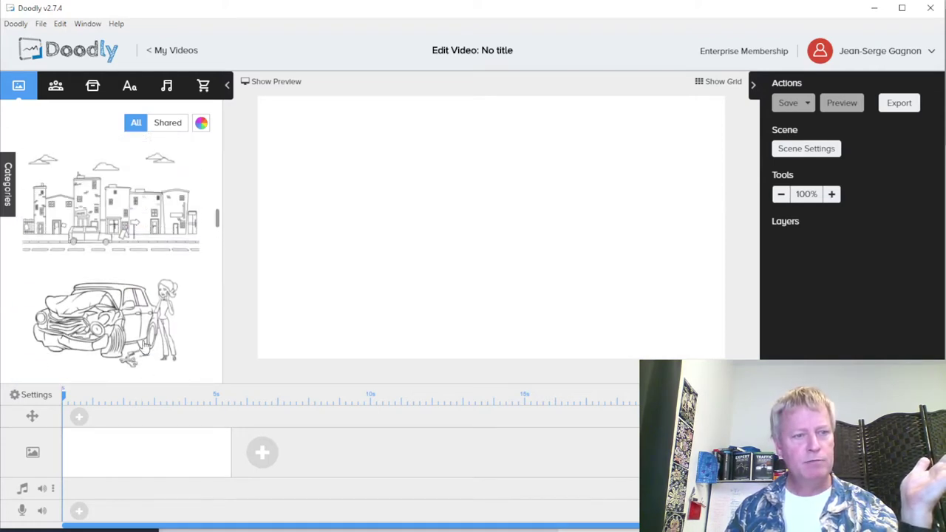
scroll(146, 346, up, 5)
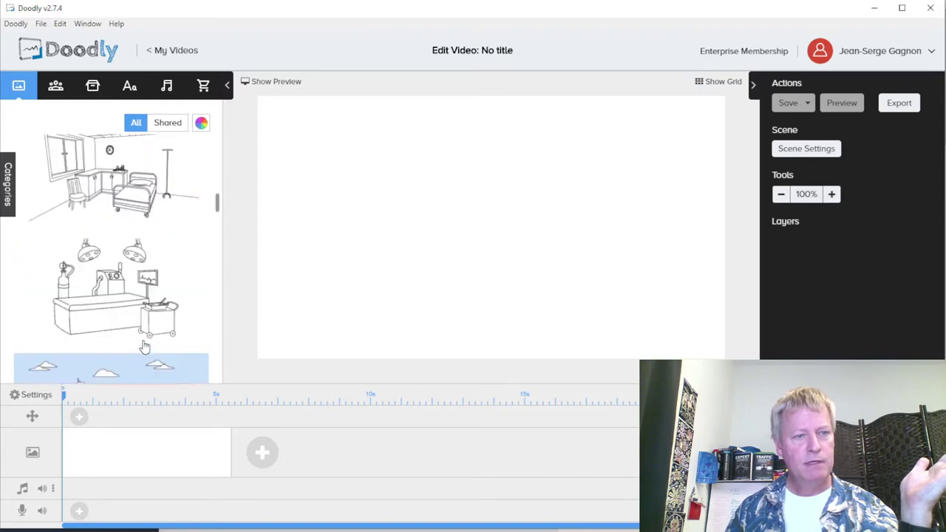
scroll(145, 346, down, 5)
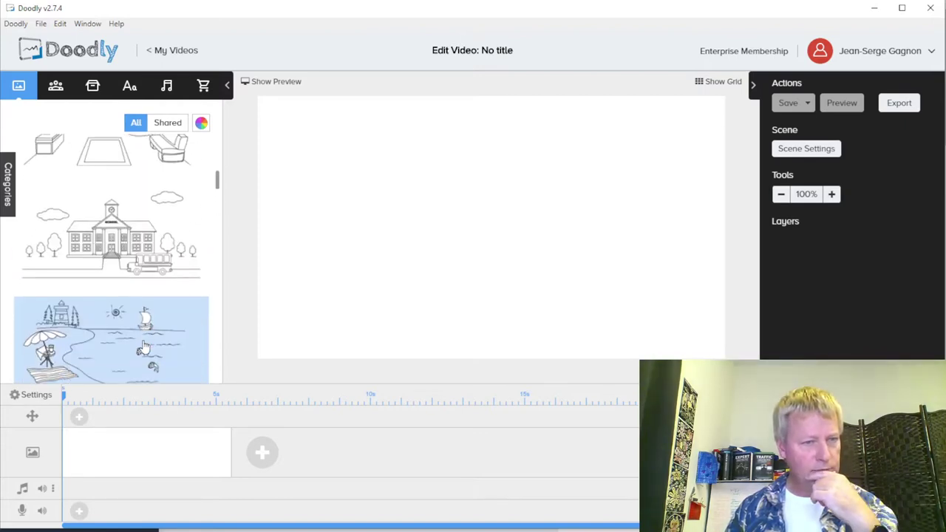
scroll(146, 346, down, 6)
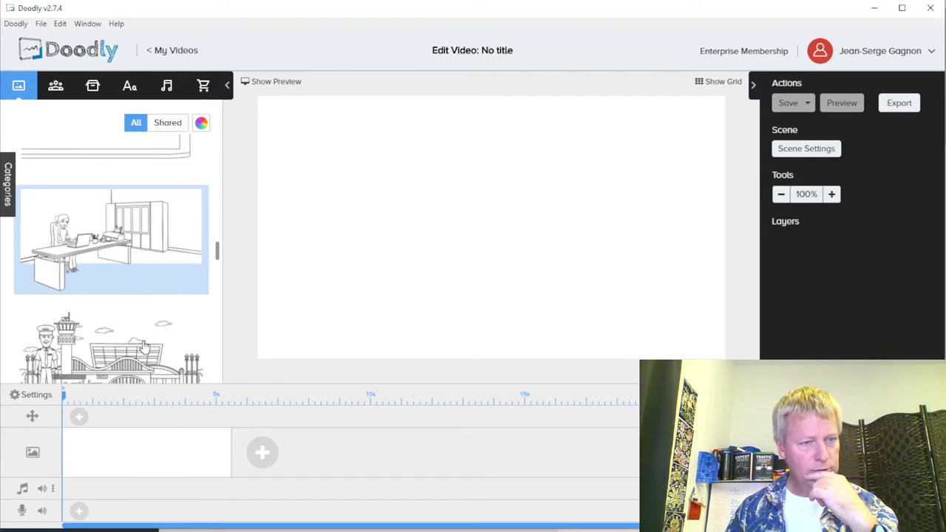
scroll(146, 345, down, 1)
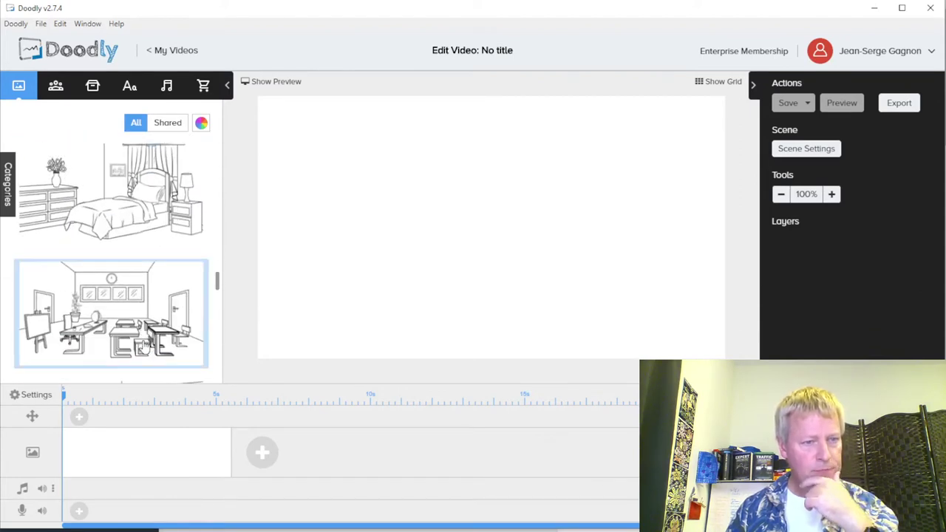
scroll(146, 346, down, 4)
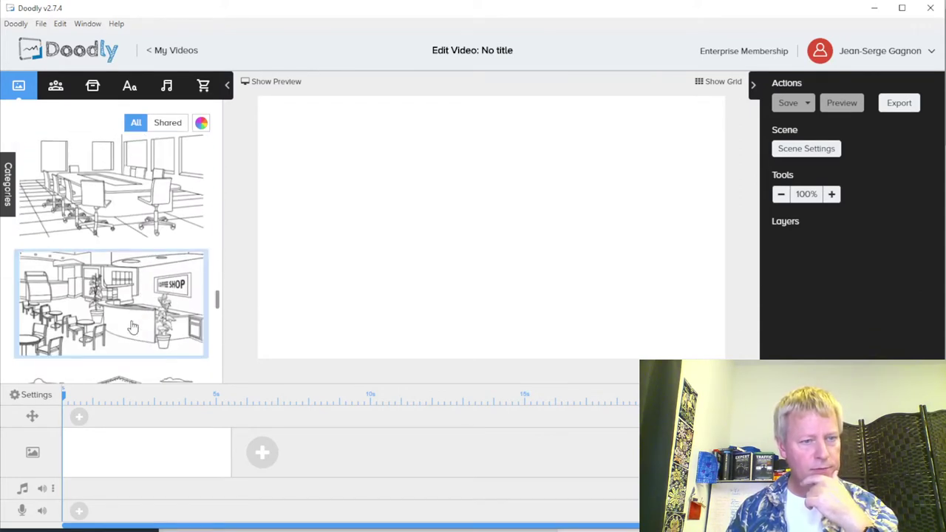
scroll(147, 296, down, 4)
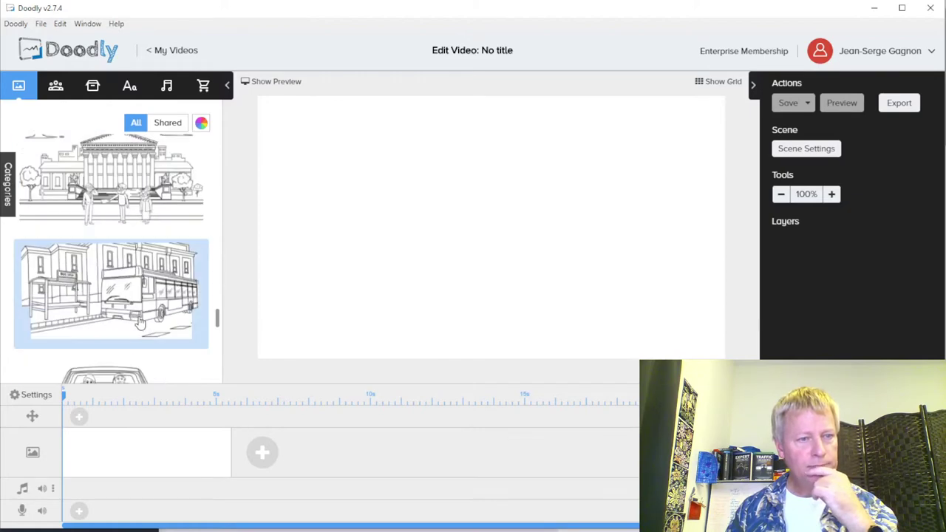
scroll(145, 281, down, 4)
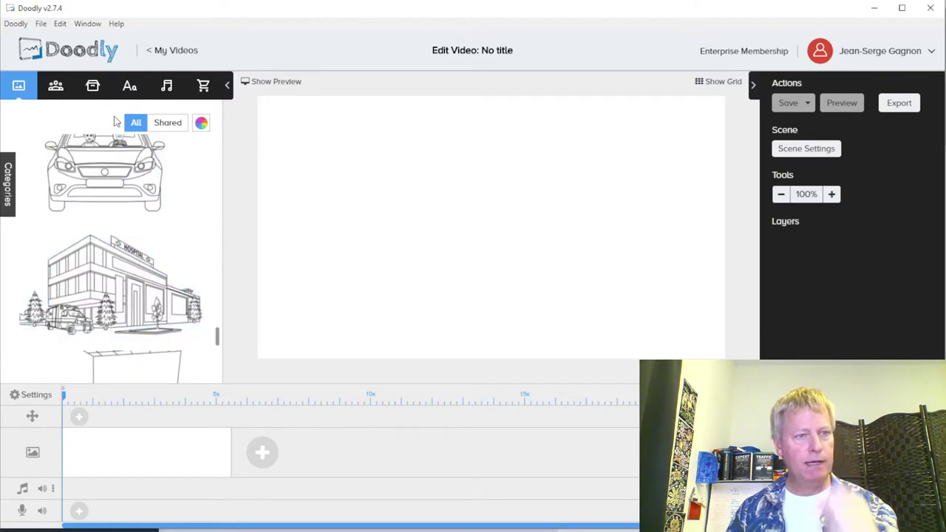
scroll(137, 207, up, 15)
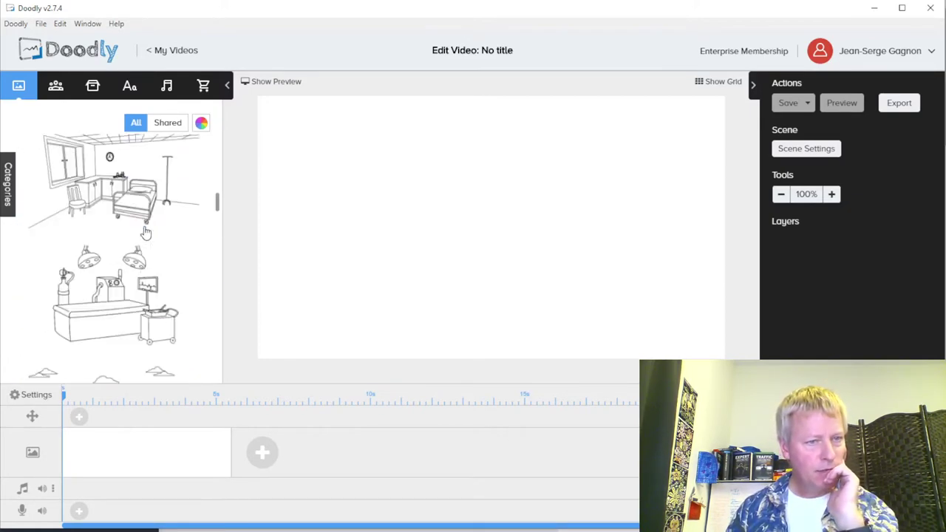
scroll(145, 229, down, 10)
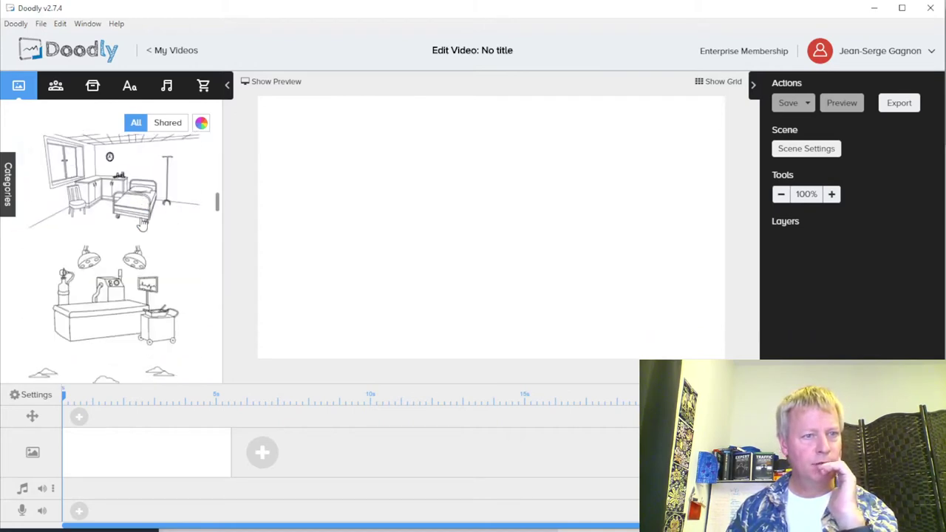
click(8, 185)
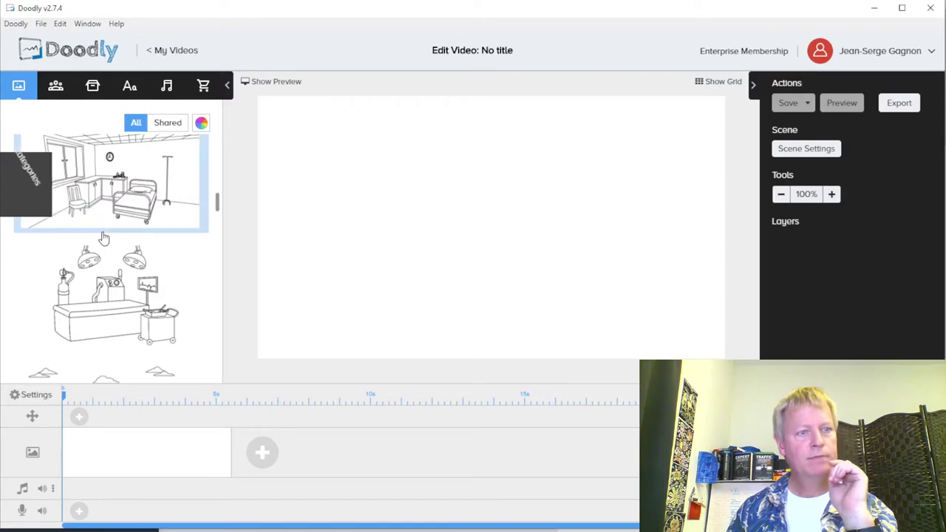
scroll(137, 260, down, 5)
scroll(137, 261, down, 10)
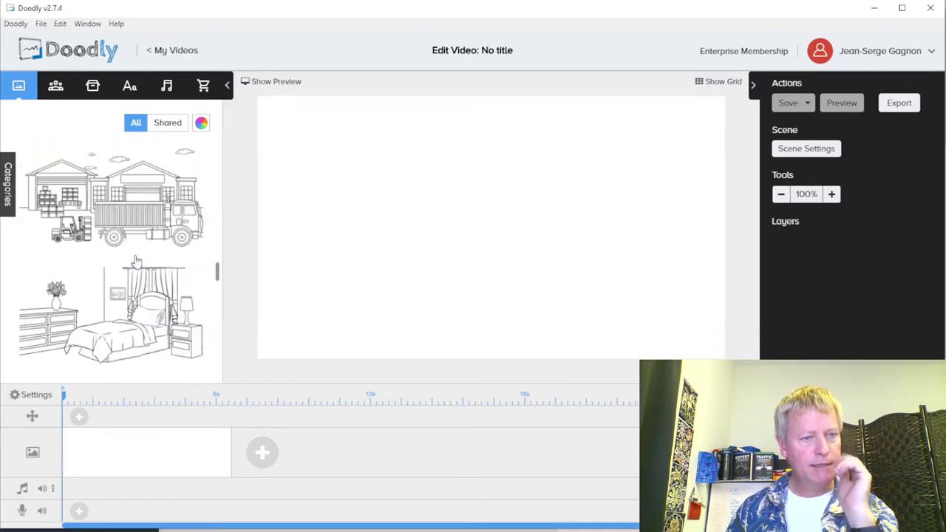
scroll(137, 261, down, 3)
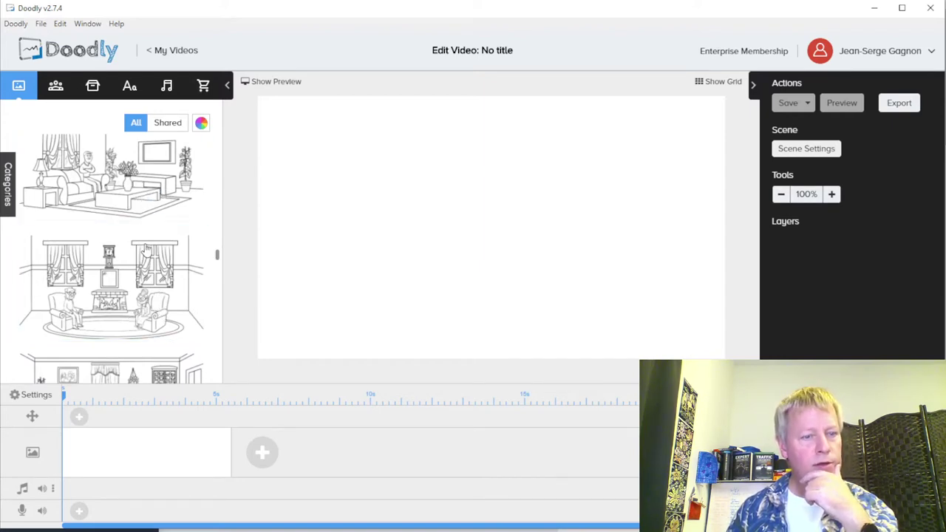
scroll(146, 249, down, 3)
scroll(154, 294, down, 7)
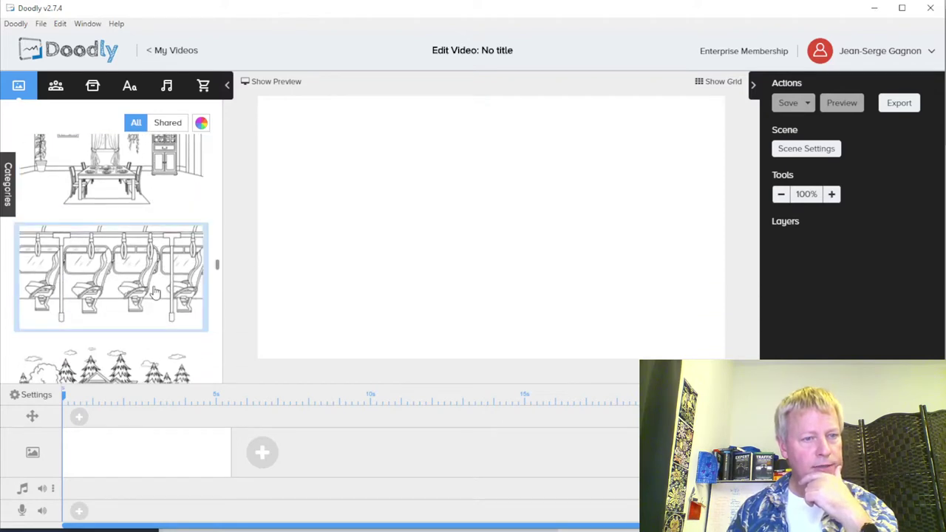
scroll(155, 293, down, 1)
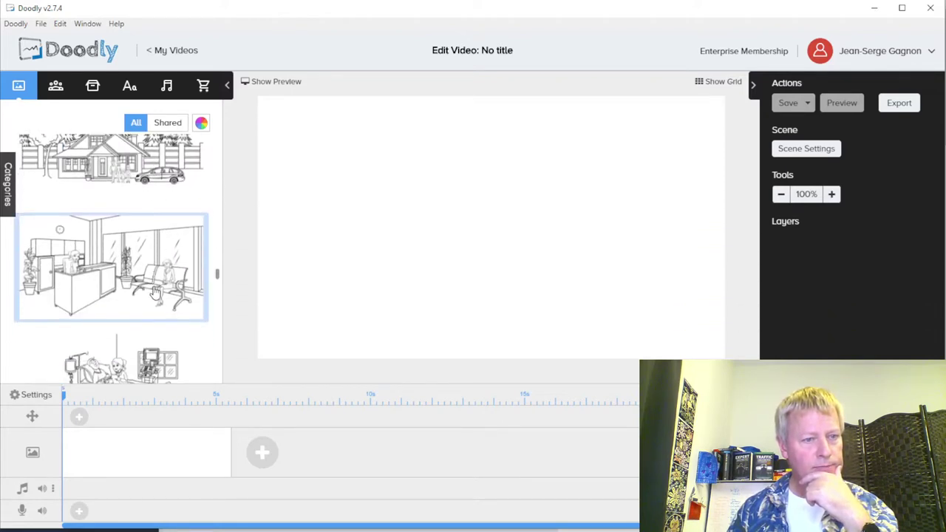
scroll(154, 293, down, 6)
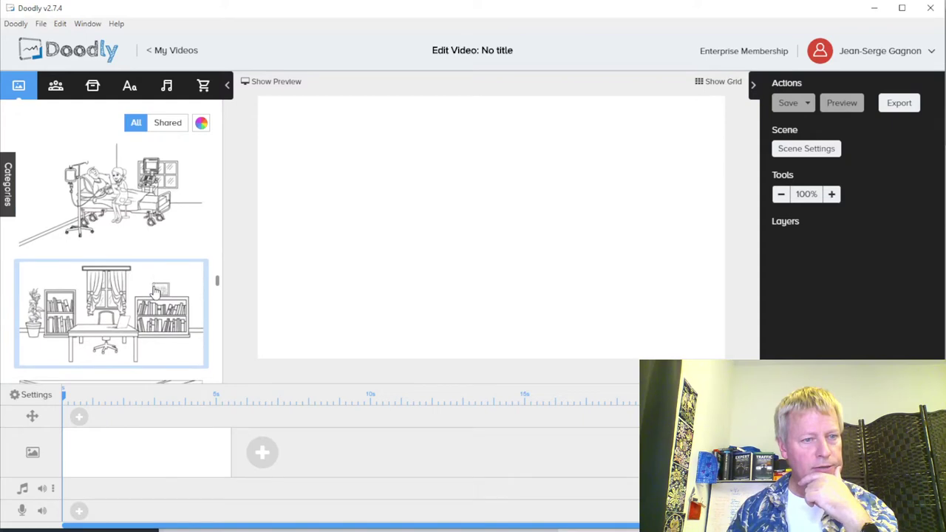
scroll(154, 293, down, 1)
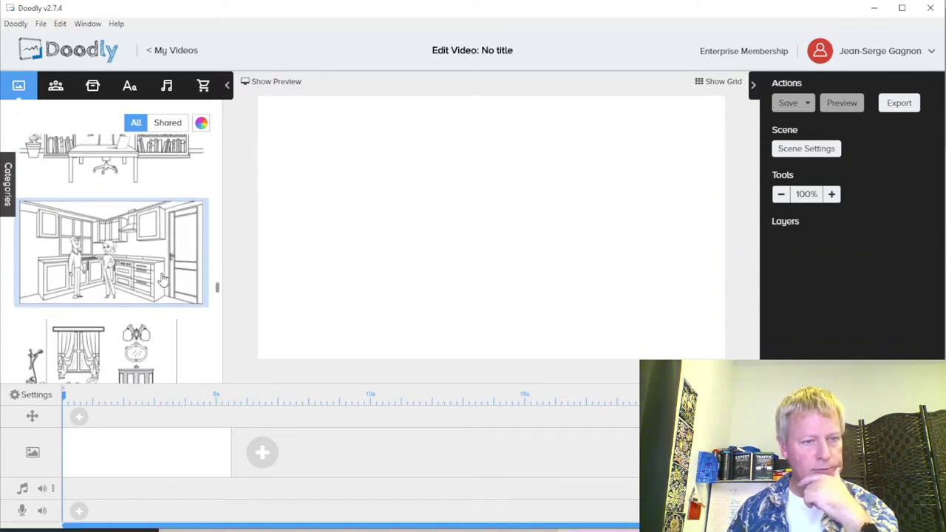
scroll(147, 272, down, 5)
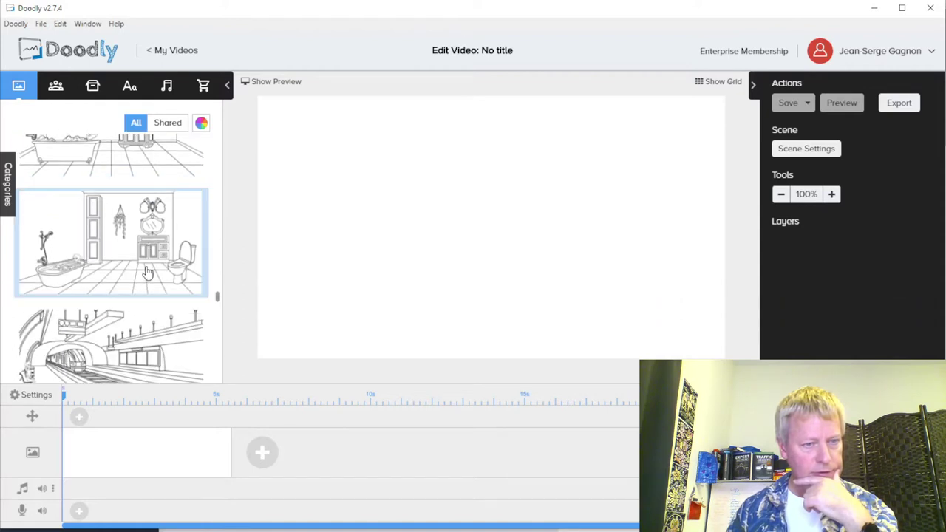
scroll(147, 272, down, 3)
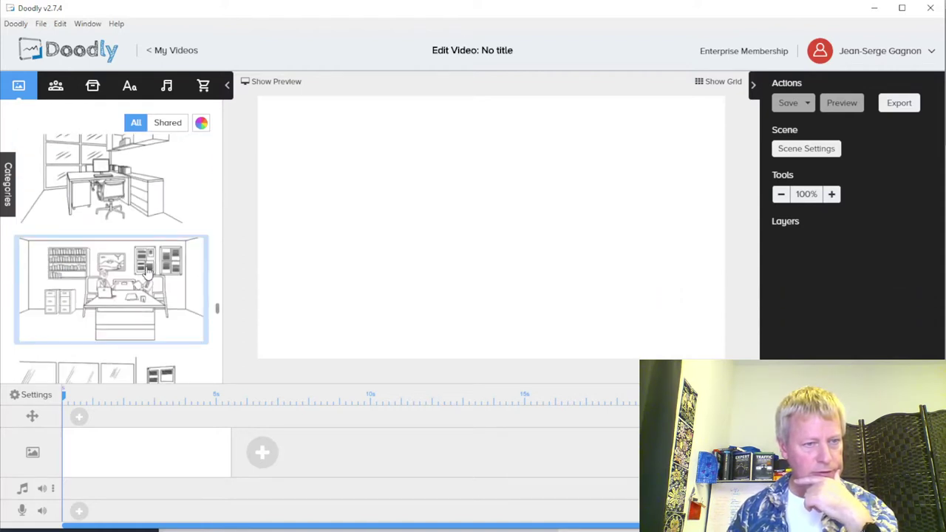
scroll(147, 284, down, 3)
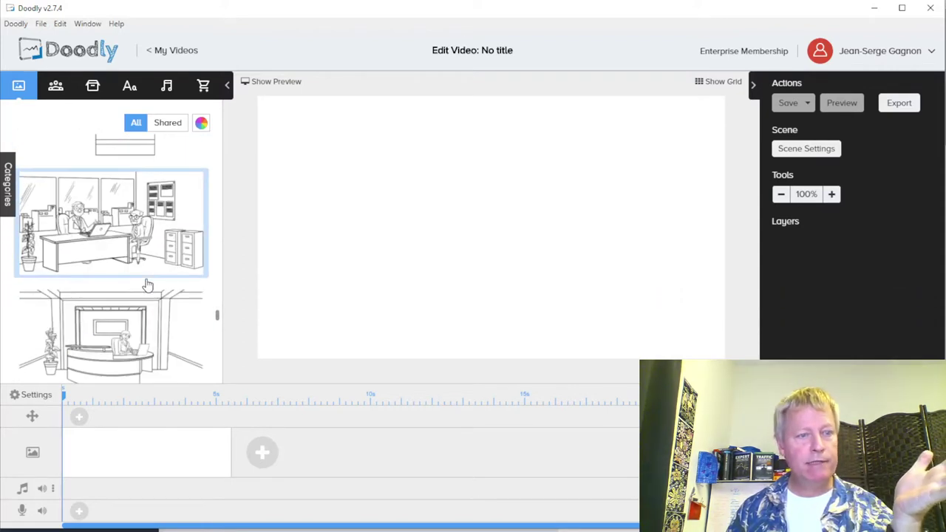
scroll(164, 296, down, 2)
scroll(173, 333, down, 6)
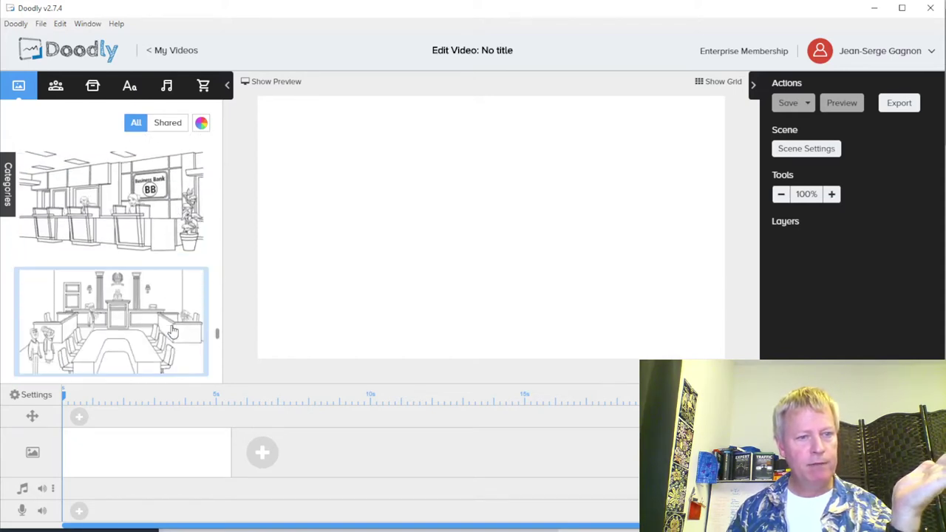
scroll(173, 332, down, 2)
scroll(172, 335, down, 2)
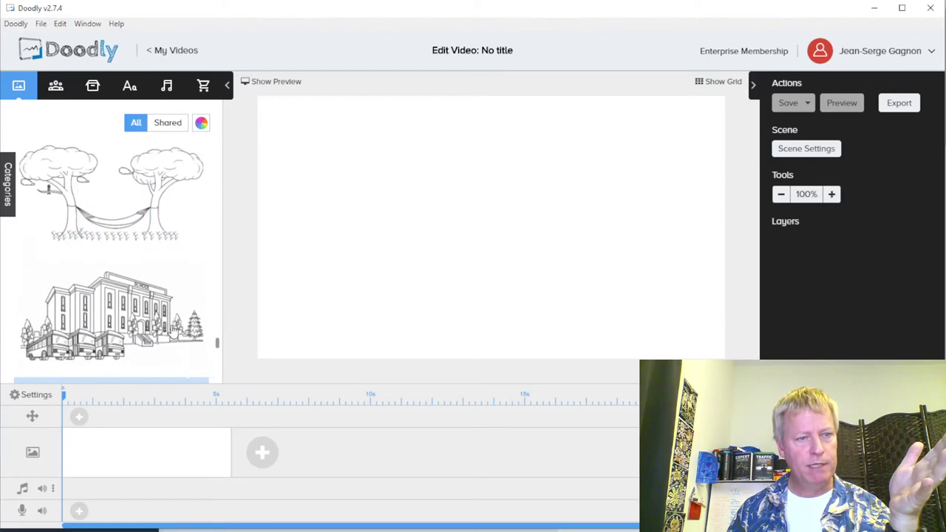
scroll(159, 275, up, 1)
scroll(122, 275, down, 3)
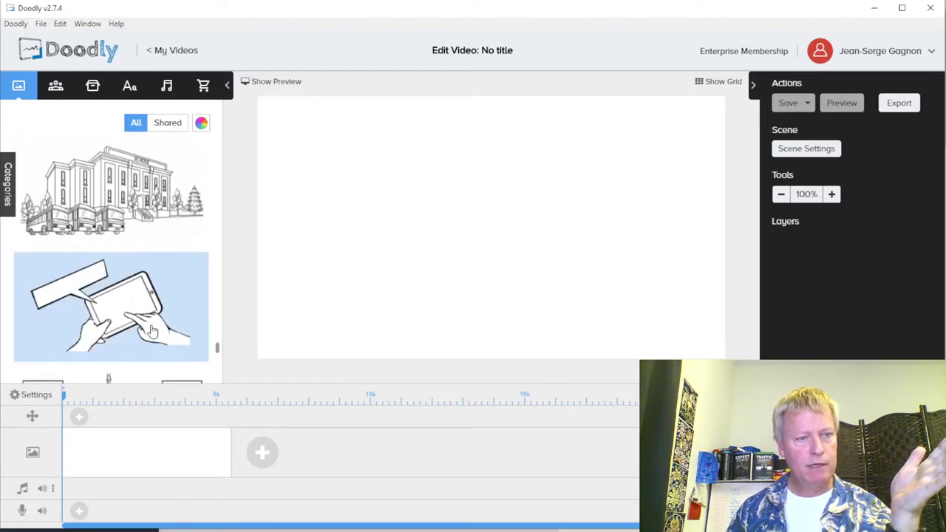
scroll(148, 325, down, 3)
scroll(152, 329, down, 3)
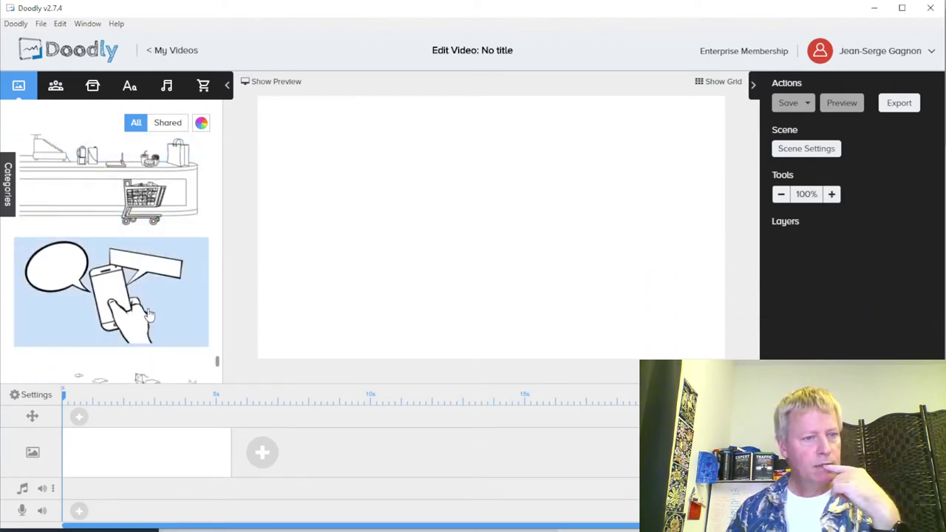
scroll(153, 285, down, 5)
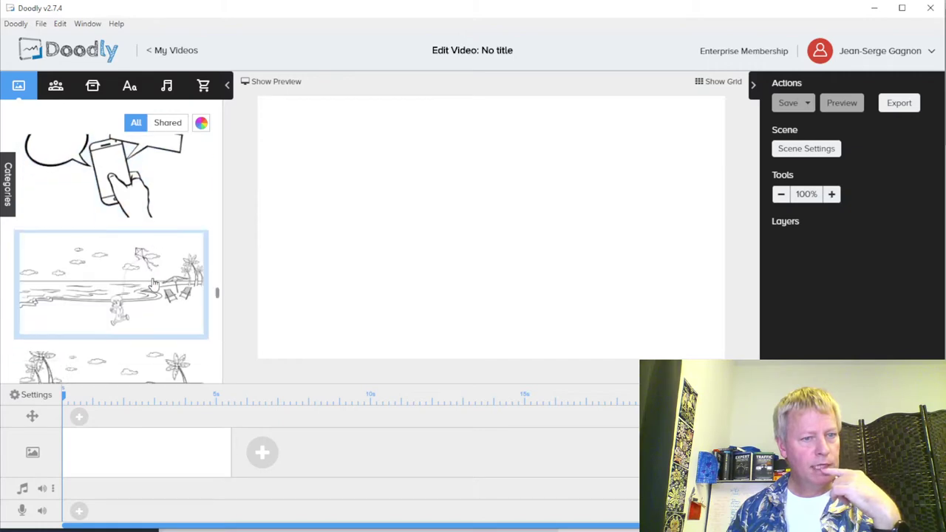
scroll(153, 285, down, 5)
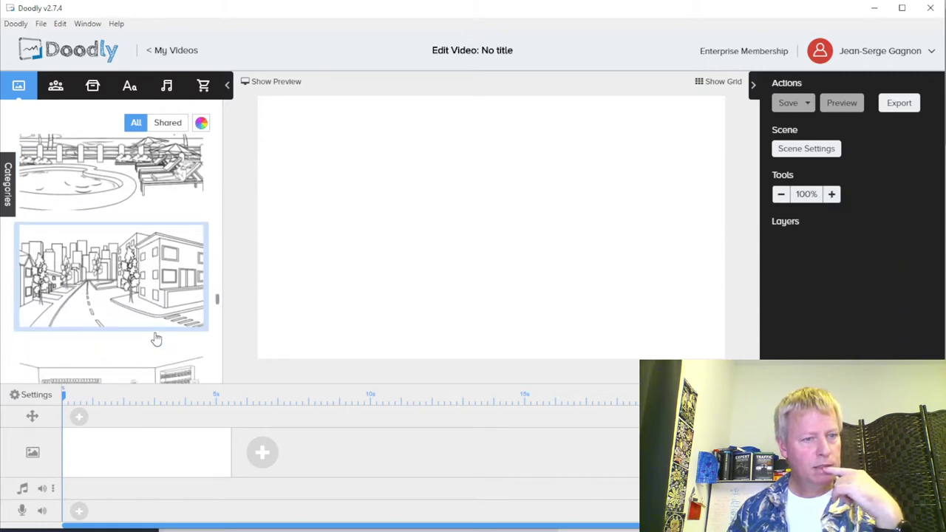
Add the living room scene with the man sitting on the sofa to the video and look through its layers
scroll(153, 333, up, 5)
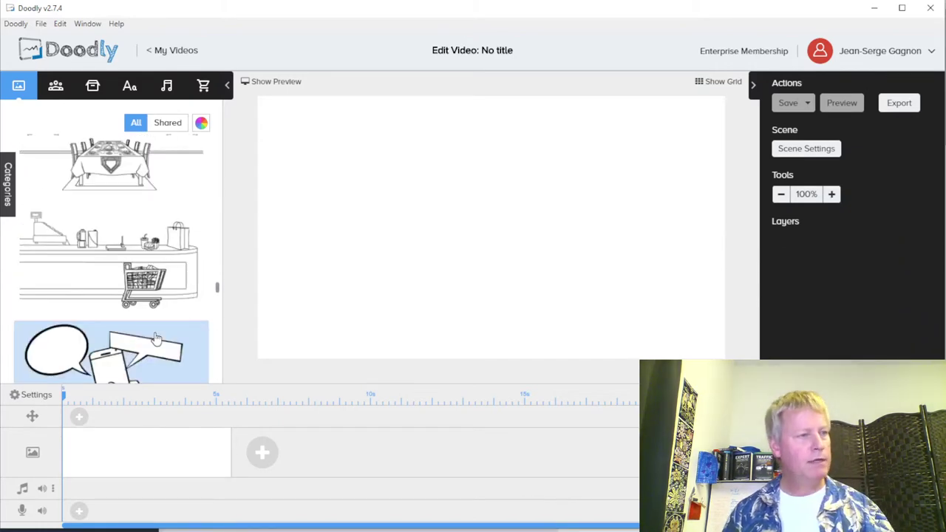
scroll(146, 318, up, 6)
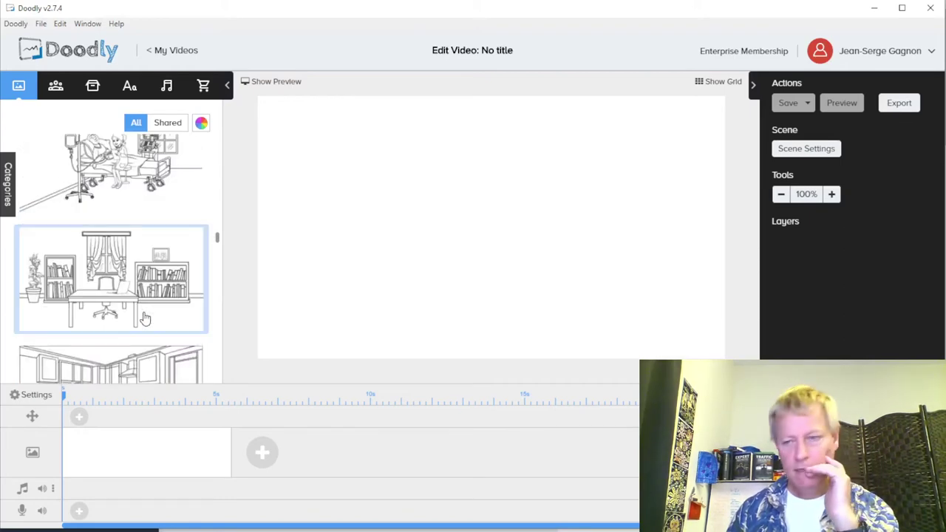
scroll(146, 318, up, 6)
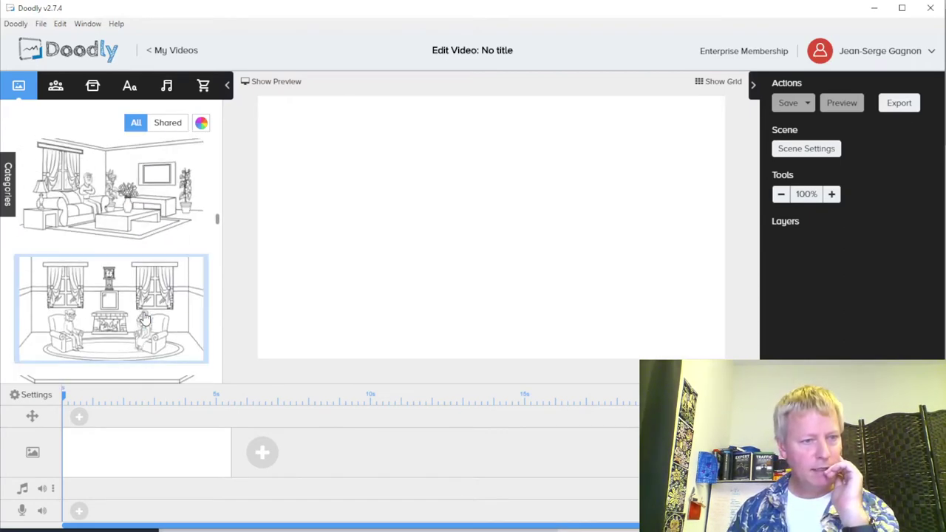
scroll(146, 318, down, 2)
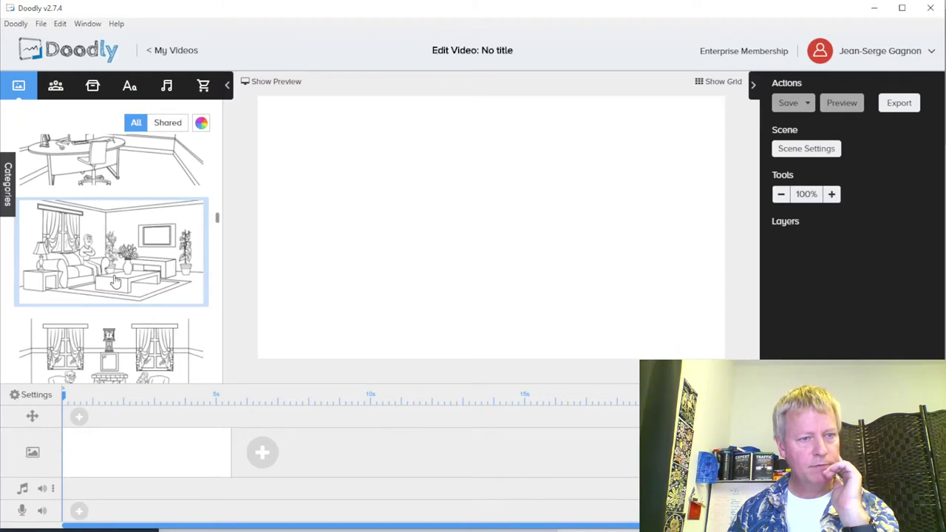
click(146, 279)
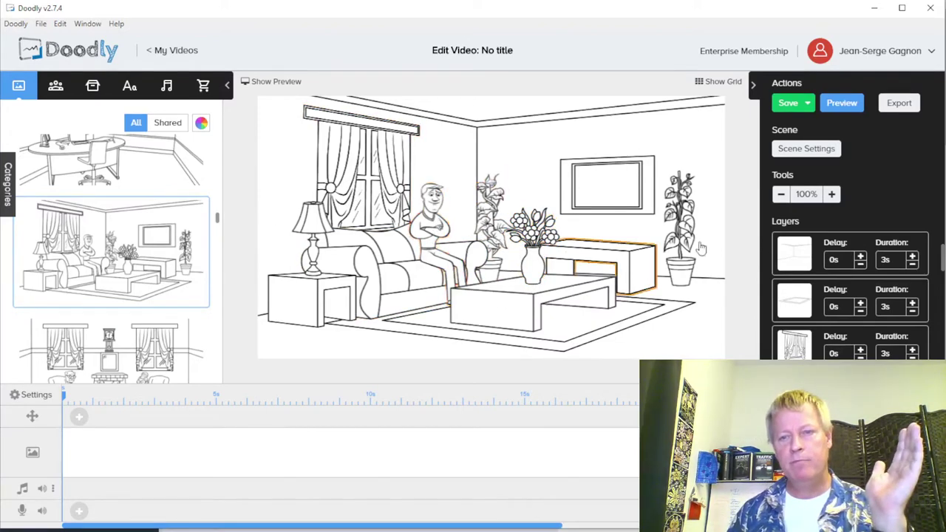
scroll(851, 268, down, 3)
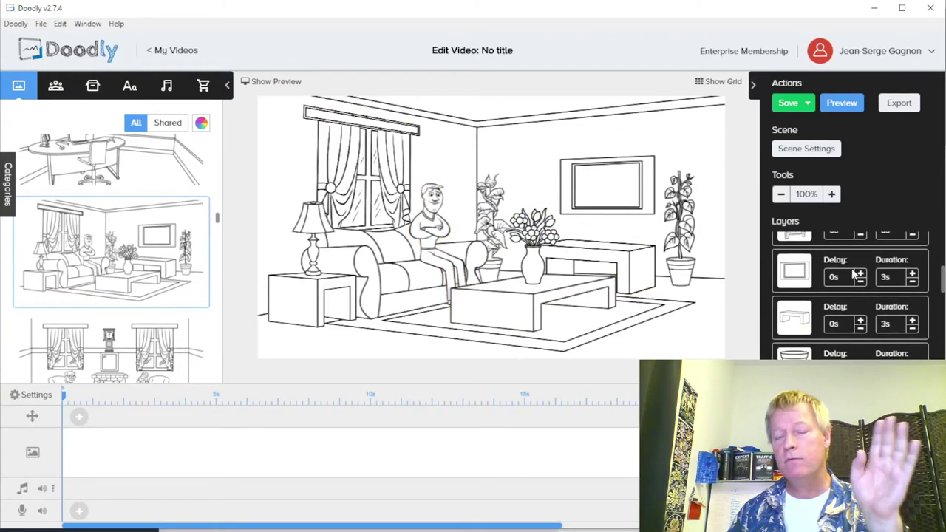
scroll(852, 269, down, 2)
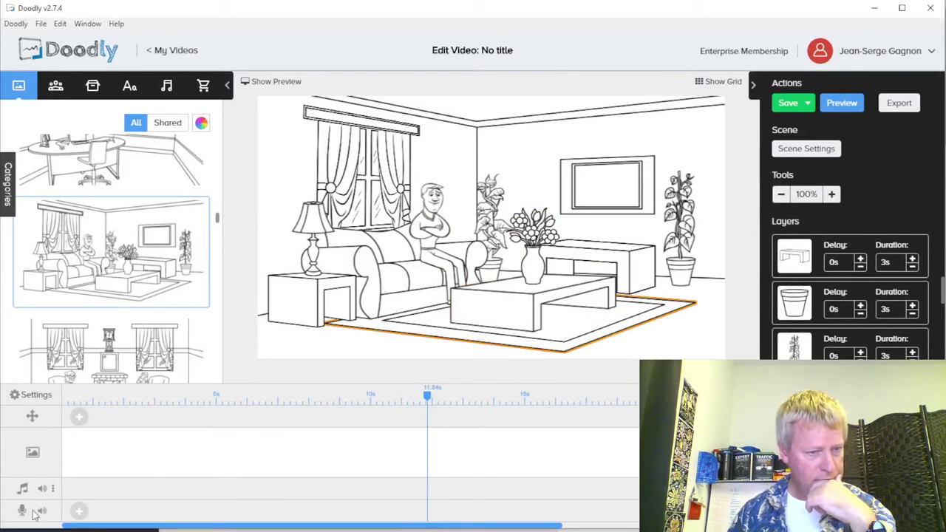
mouse_move(43, 515)
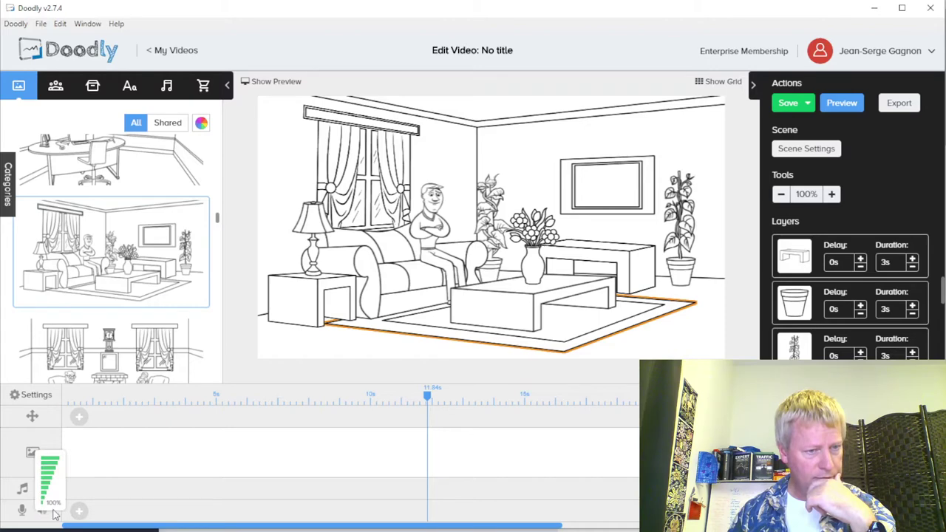
click(80, 513)
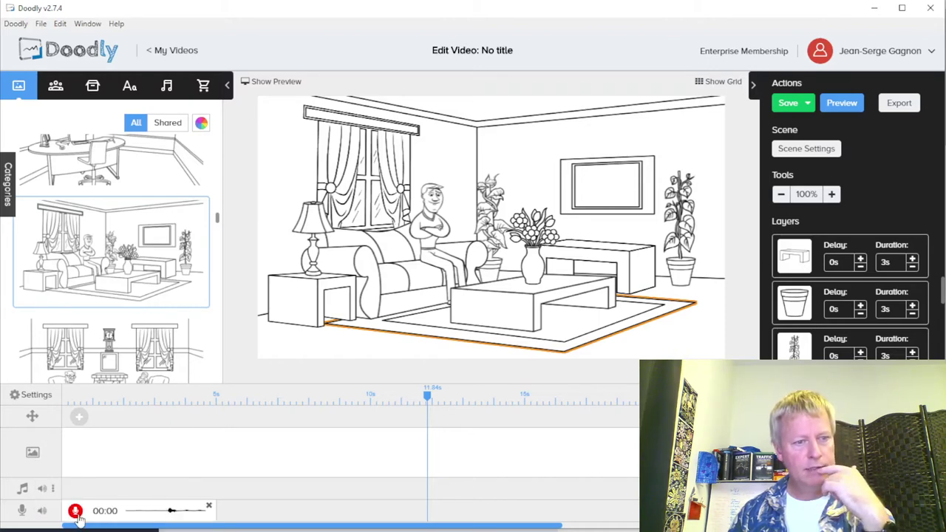
click(209, 509)
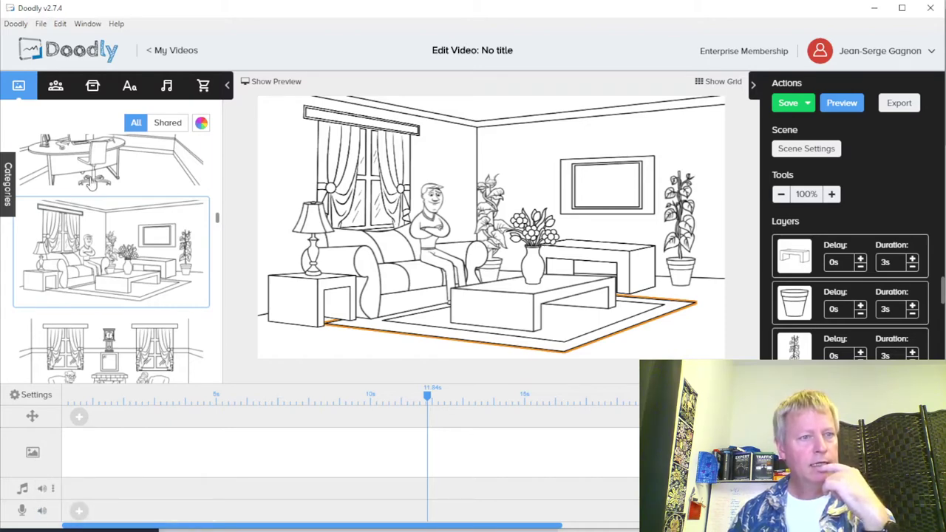
Start adding a new sound and browse to Chrome Extensions > Social Pro Manager > Active Group Users > promovideo1 for its file
click(176, 95)
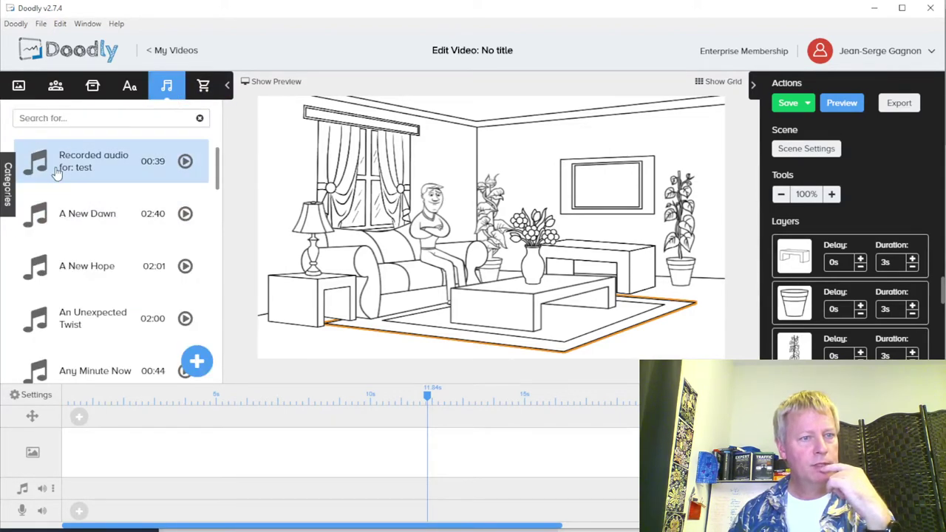
click(198, 363)
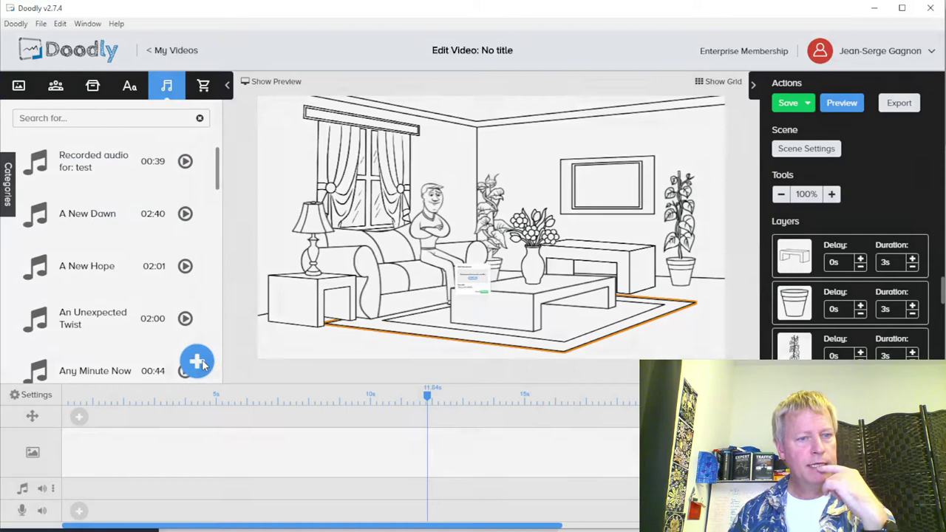
click(480, 274)
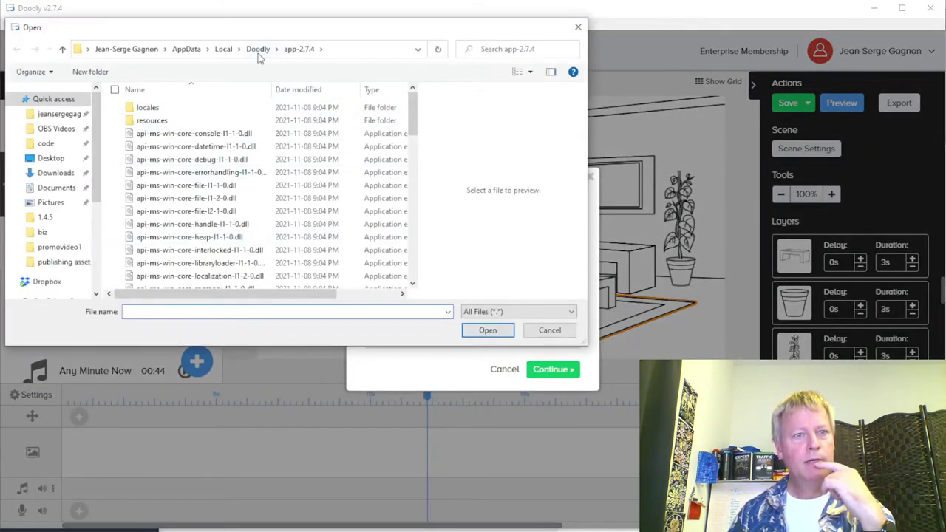
click(61, 115)
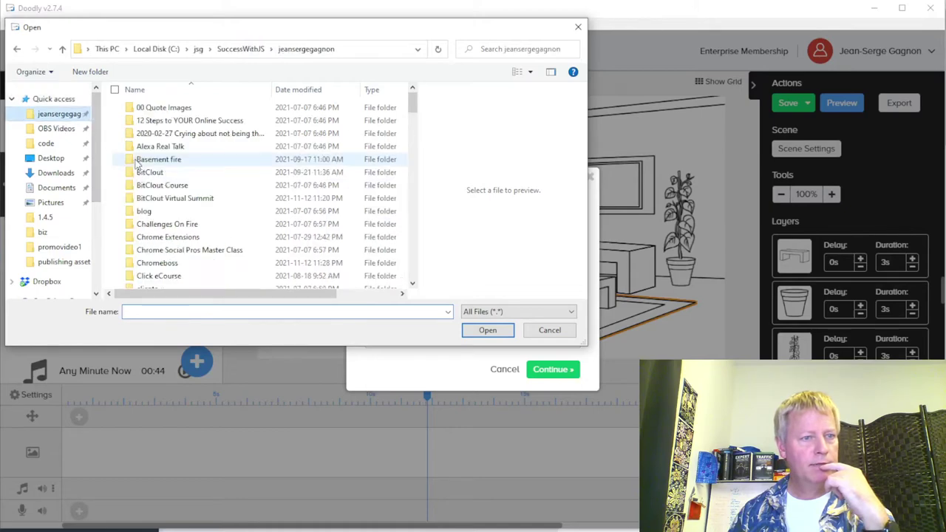
double_click(172, 238)
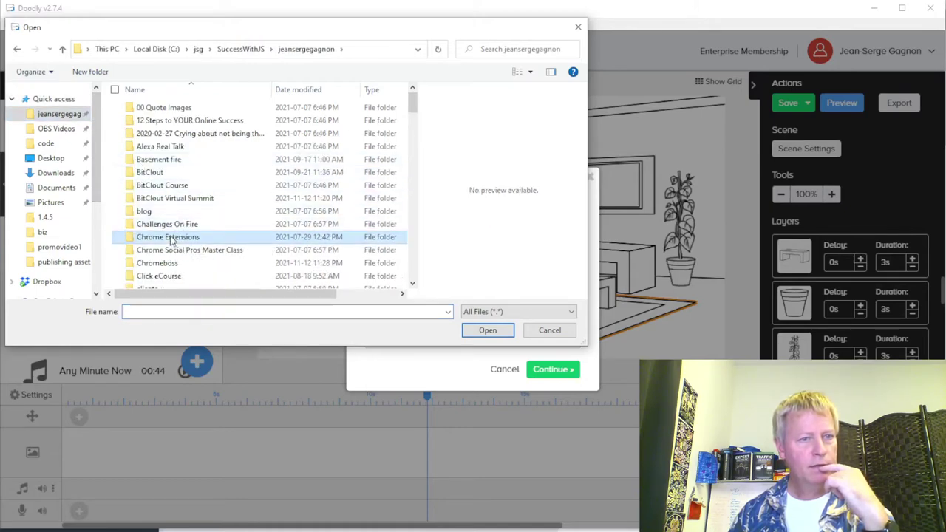
click(187, 125)
double_click(187, 126)
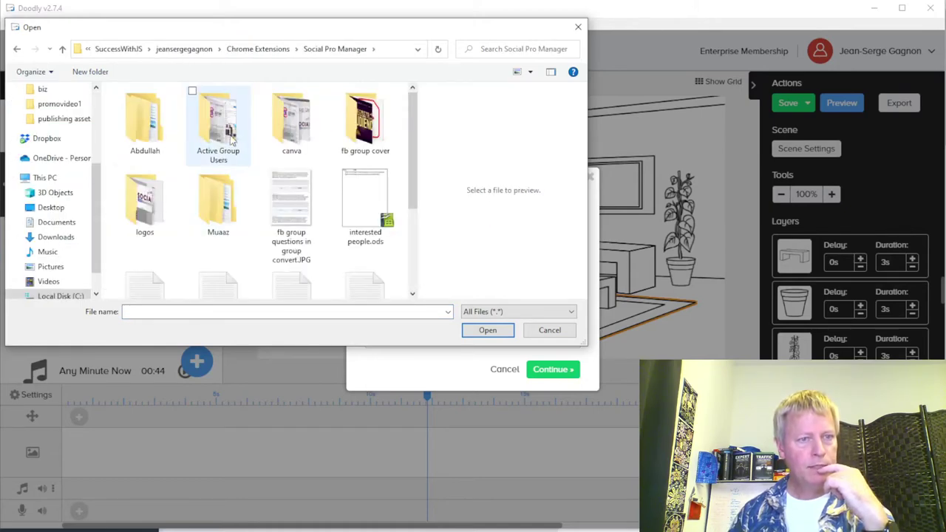
double_click(218, 122)
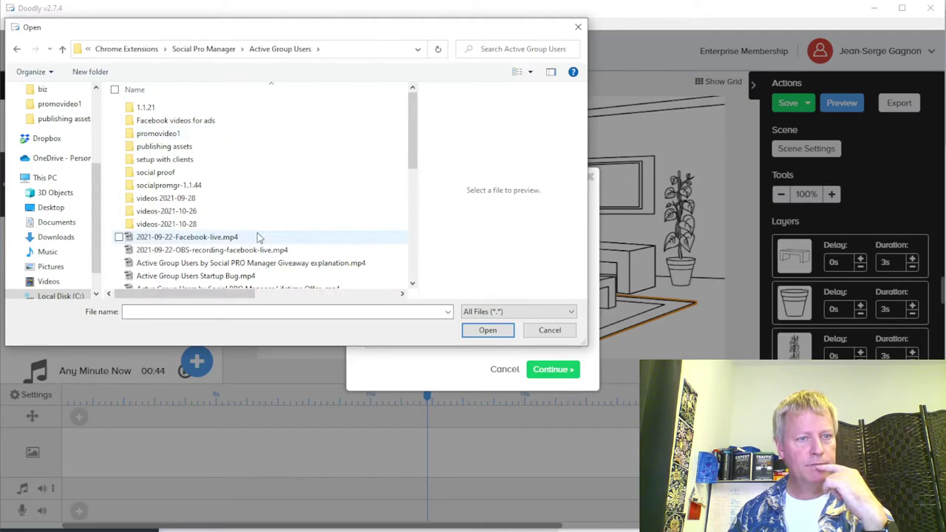
double_click(181, 134)
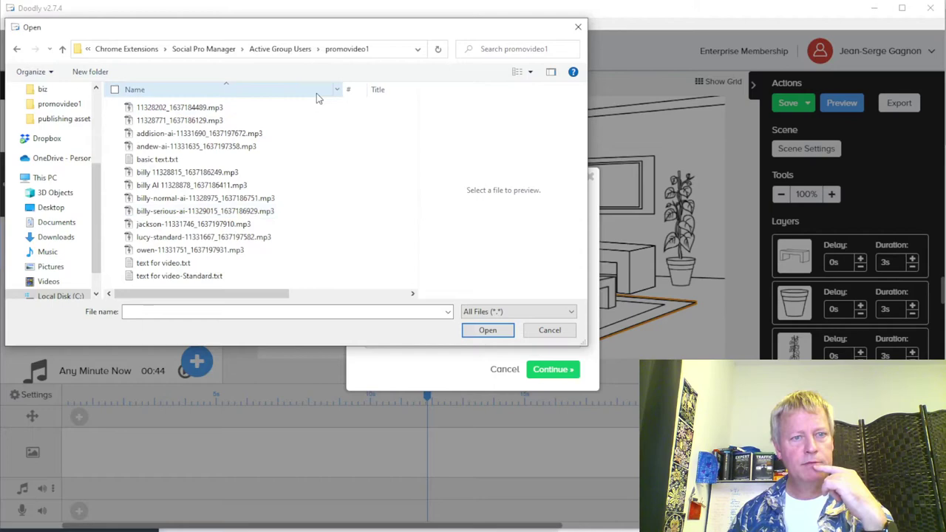
Show the Date created column, hide the #, Title, Contributing artists and Album columns, and sort the files newest first
right_click(317, 93)
click(249, 230)
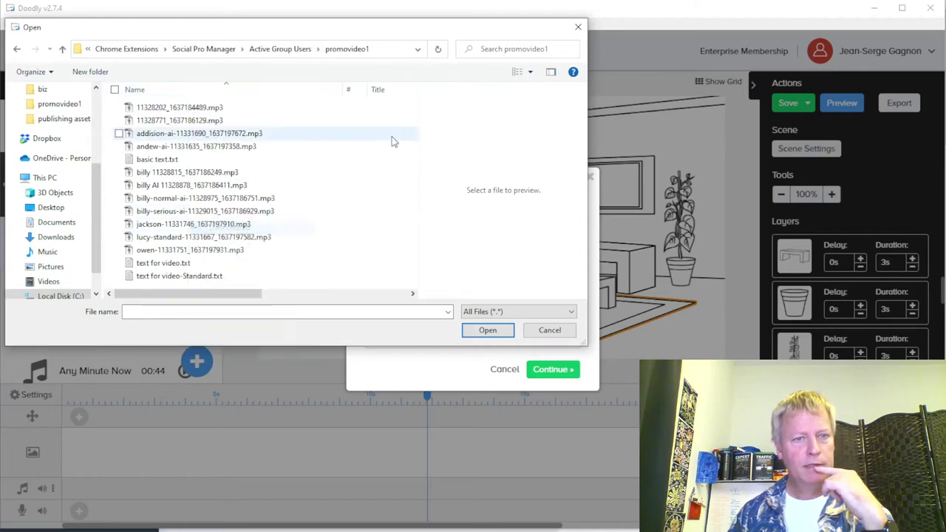
right_click(400, 93)
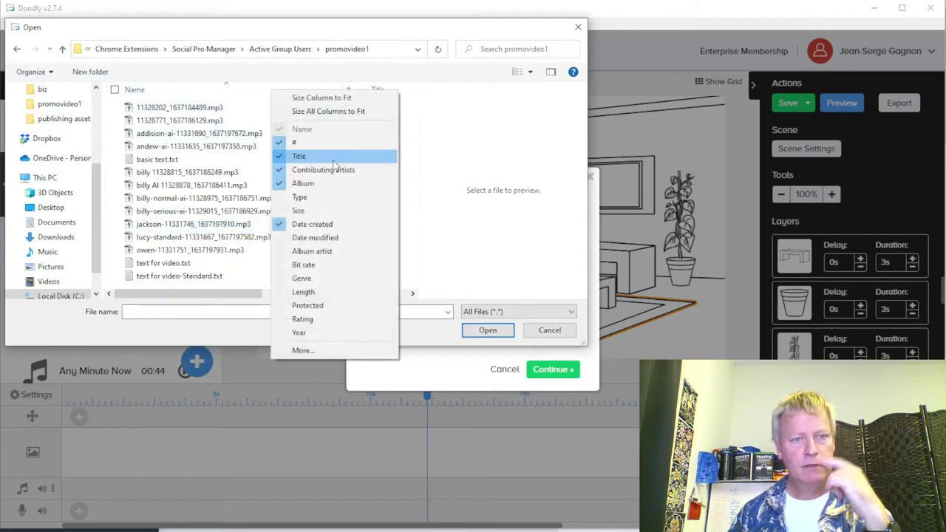
click(312, 158)
right_click(383, 90)
click(313, 146)
right_click(383, 93)
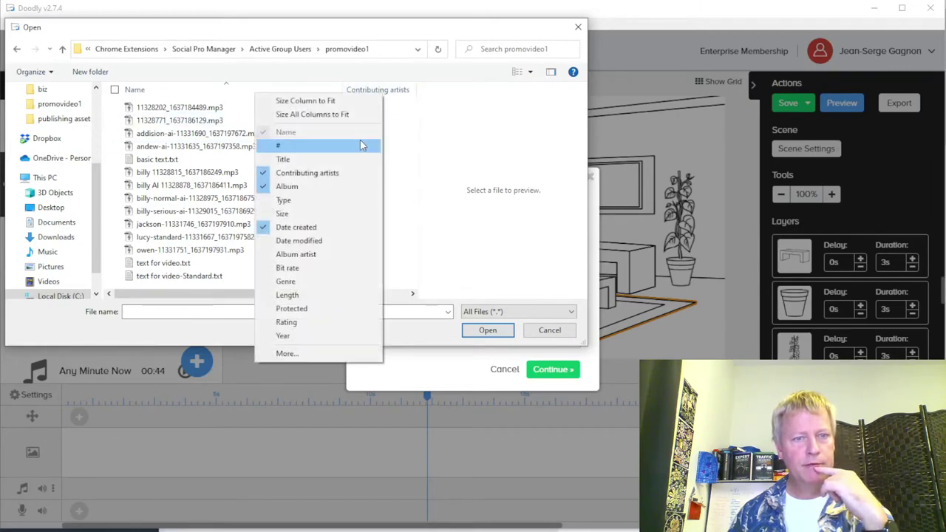
click(310, 176)
right_click(376, 90)
click(289, 185)
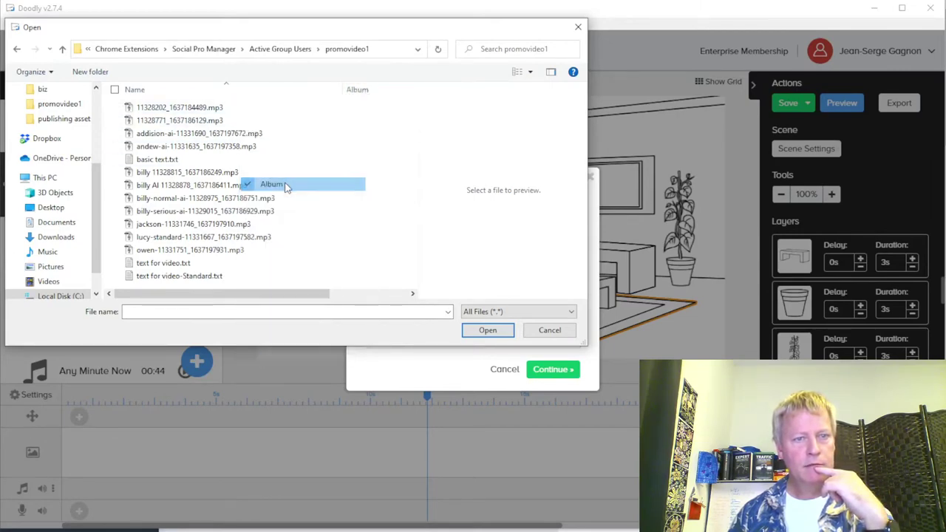
click(376, 89)
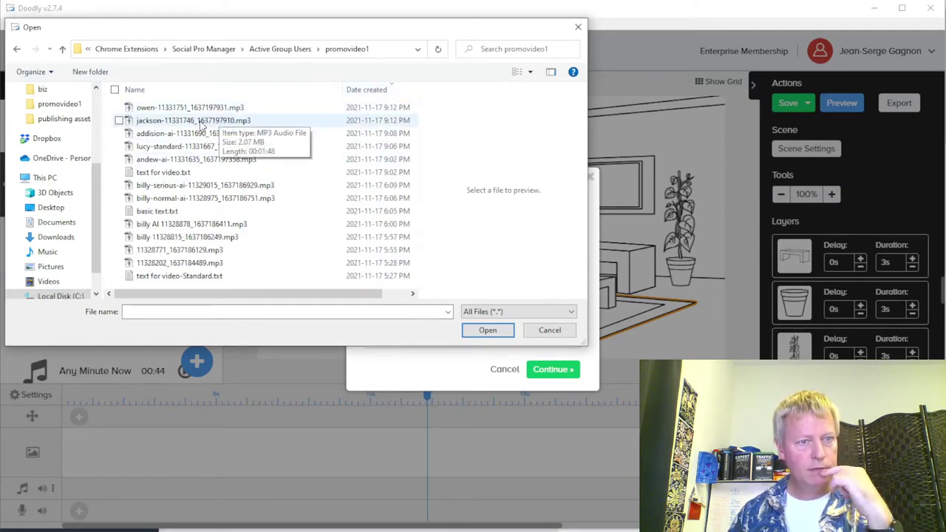
Import jackson-11331746_1637197910.mp3 as a new sound and place it at the start of the voice-over track
double_click(200, 121)
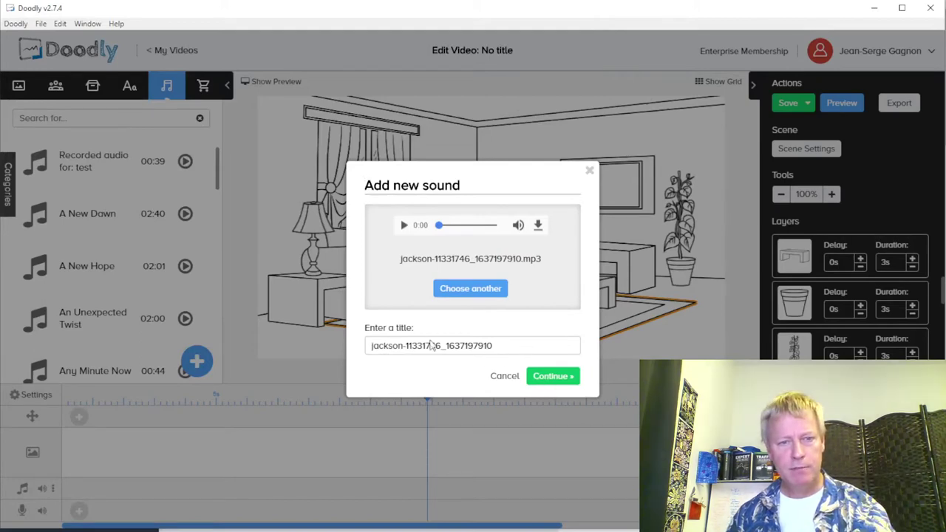
click(560, 376)
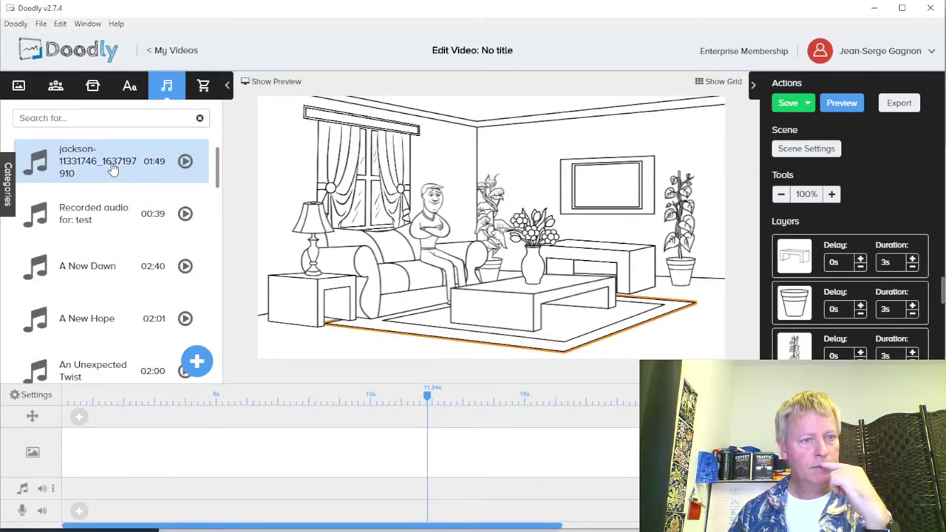
drag(112, 161, 116, 515)
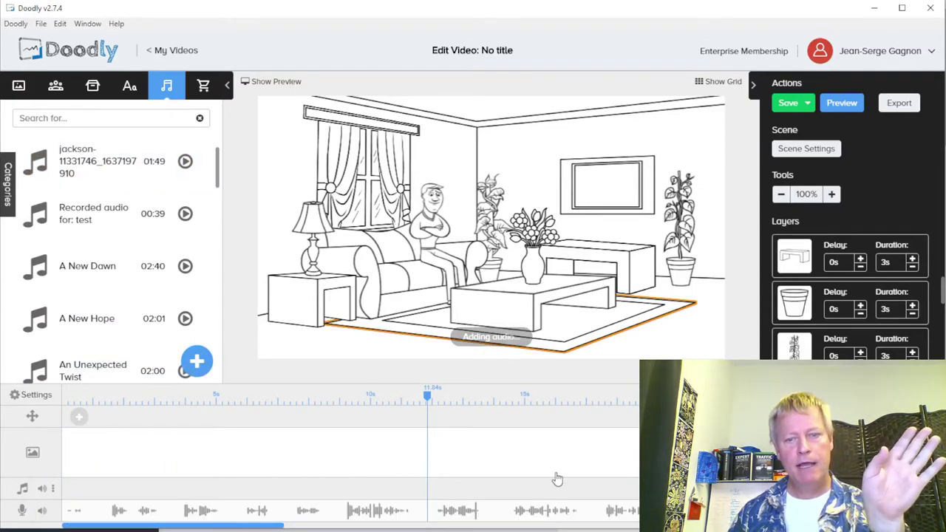
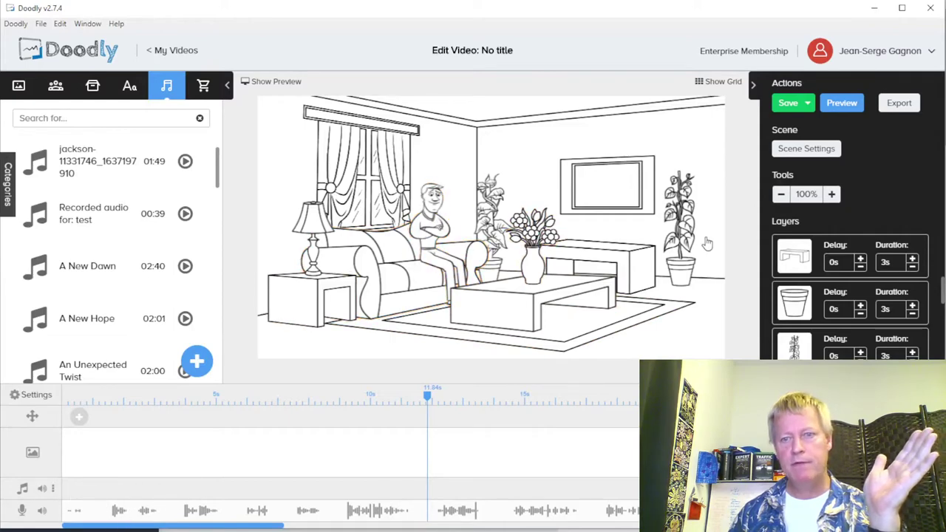
Reduce the TV stand layer's duration to 1.5s and try to set it to 0
click(912, 266)
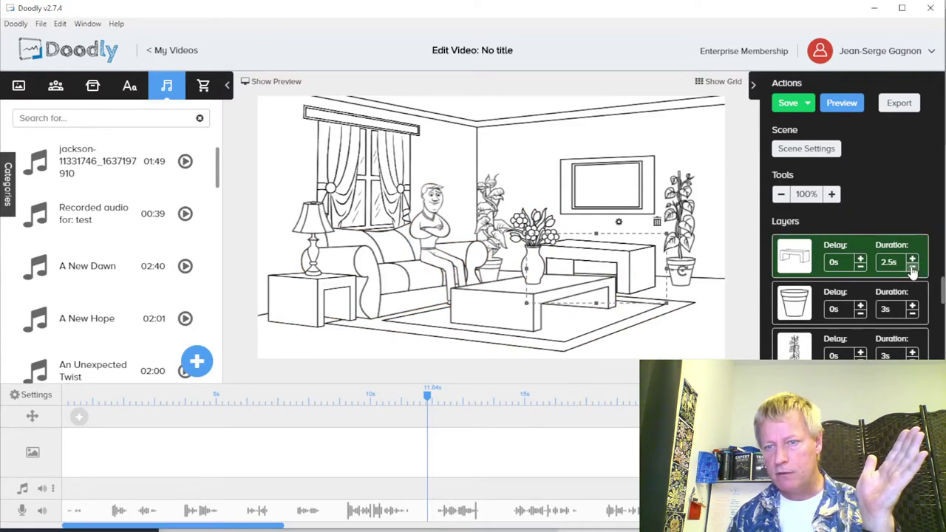
click(913, 267)
click(912, 266)
double_click(881, 265)
text(0)
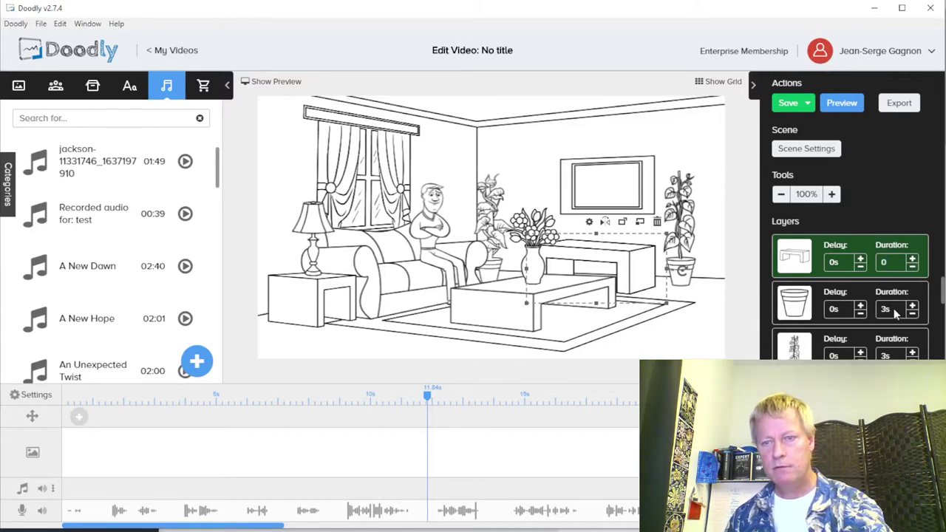
Set the duration of the plant pot layer to 0s
double_click(887, 309)
double_click(896, 356)
text(0)
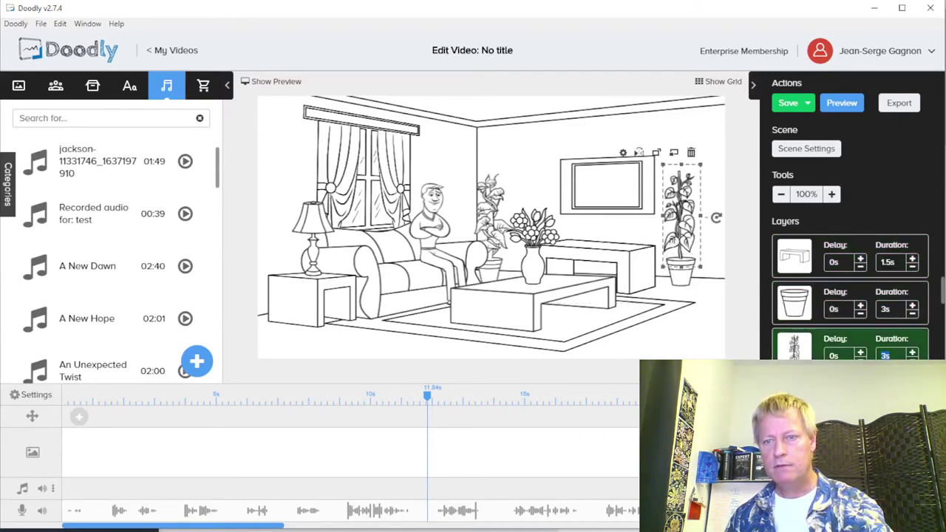
click(891, 309)
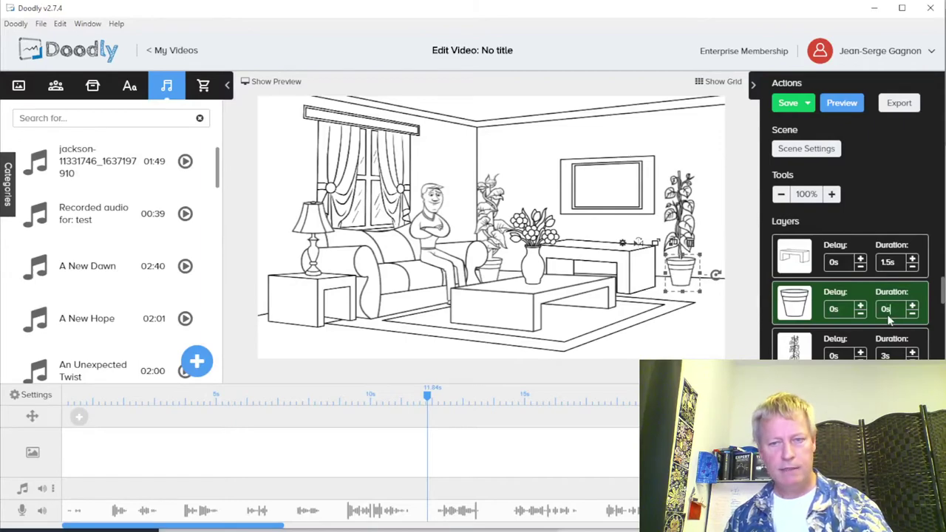
Try again to set the TV stand layer's duration, entering it as 0 and as 0s
click(888, 264)
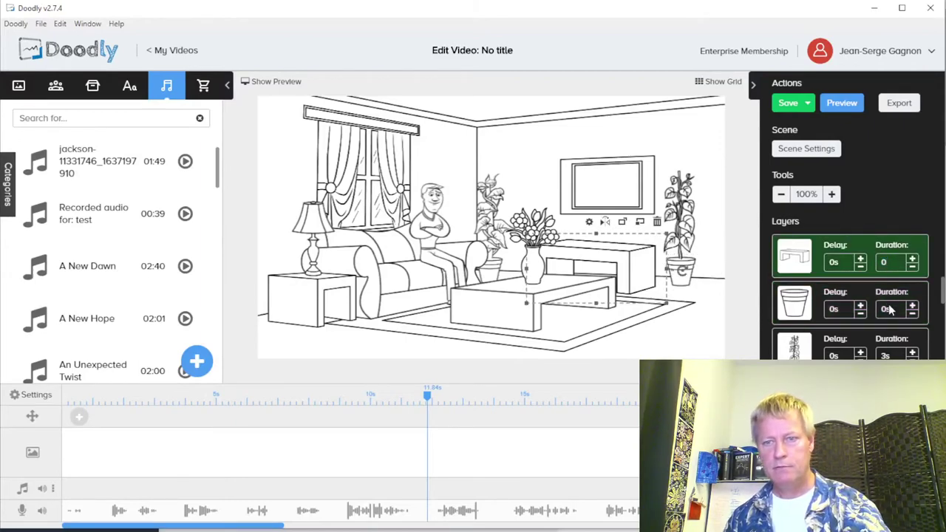
click(889, 310)
click(895, 269)
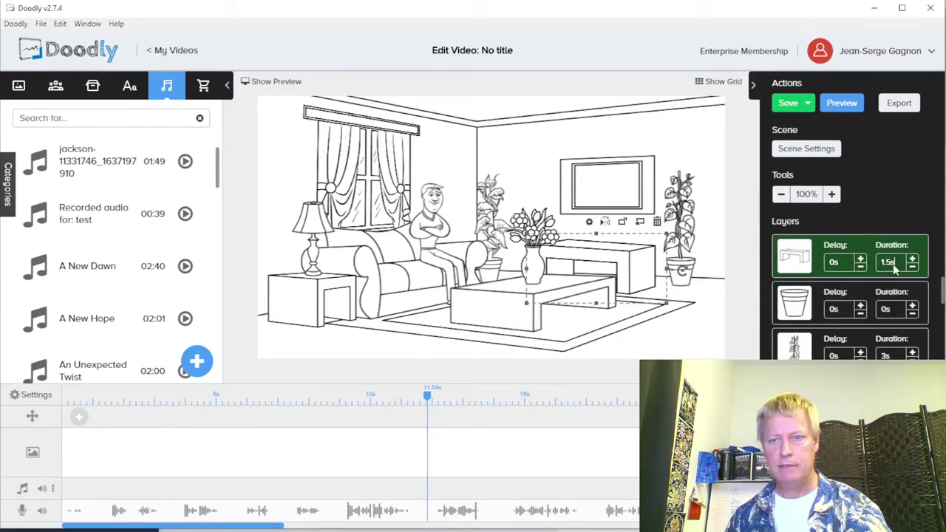
text(0s)
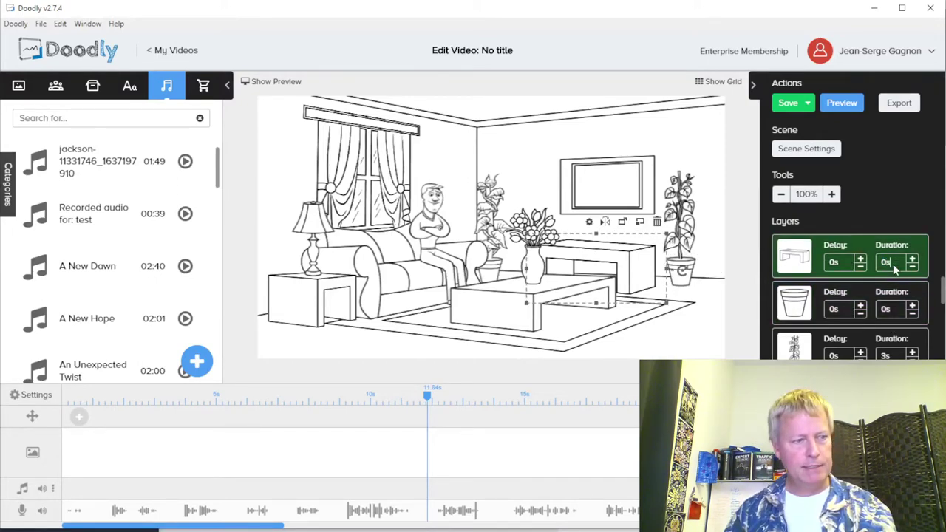
Try to shorten the tall climbing plant layer's duration, entering 2s and 0s
click(885, 355)
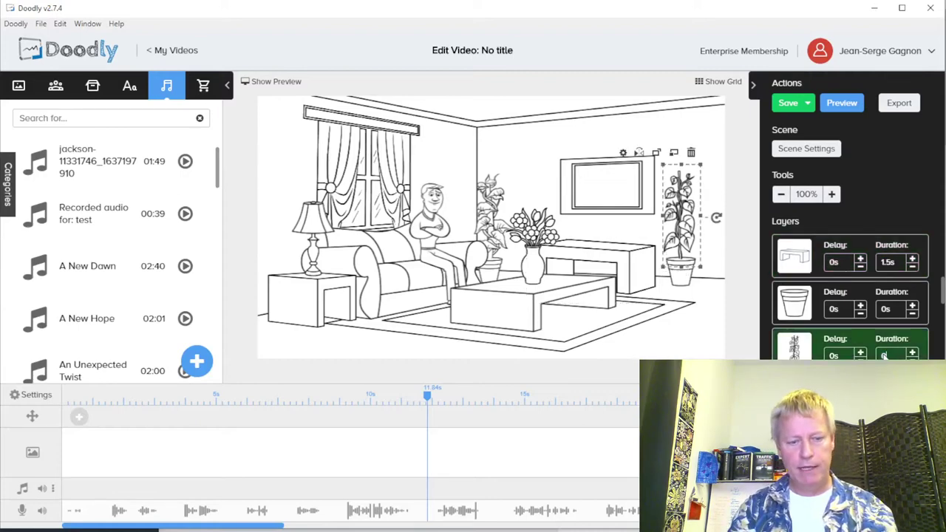
scroll(894, 353, down, 1)
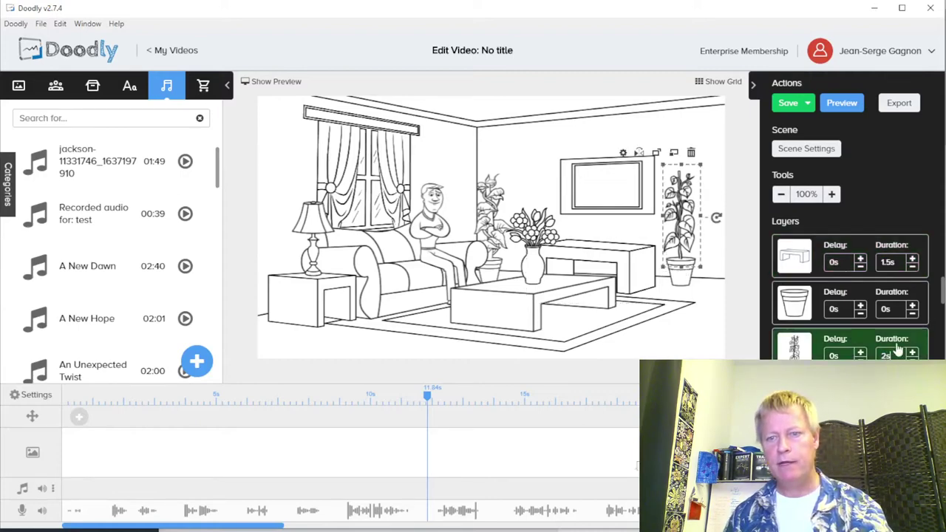
text(0)
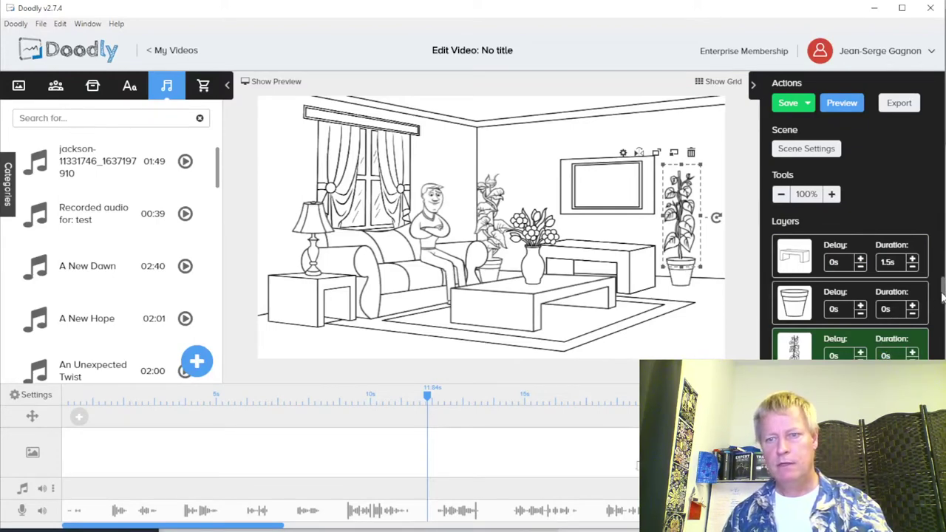
scroll(941, 300, down, 2)
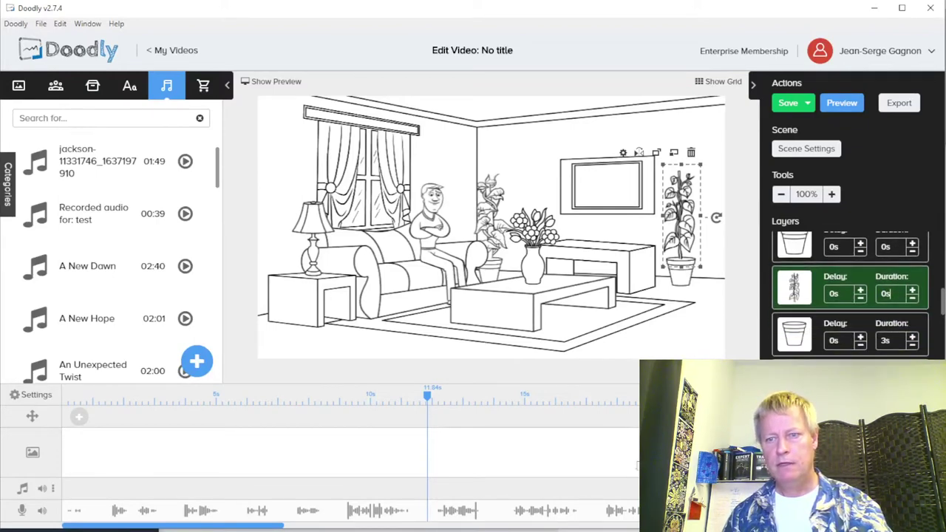
Try to set the durations of the pot and plant behind the sofa and of the sofa itself to 0s
click(886, 253)
text(0)
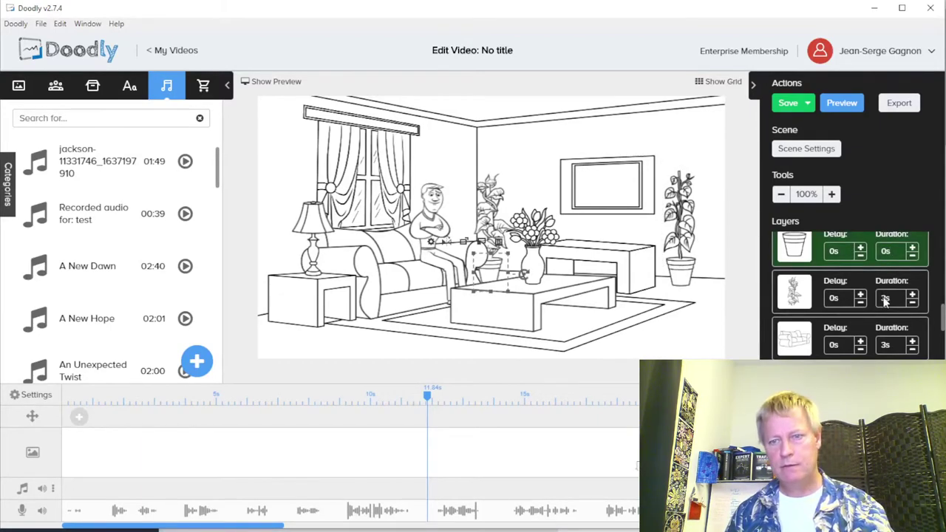
click(886, 298)
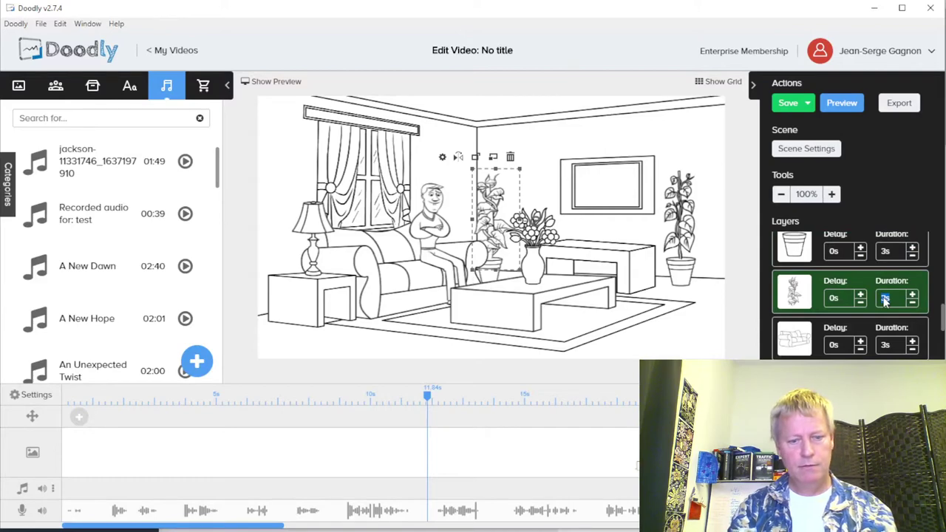
click(887, 345)
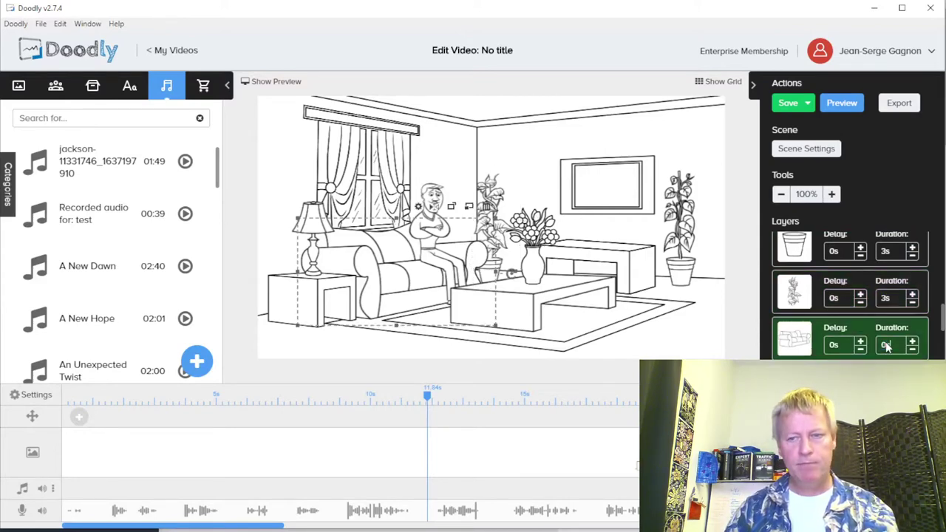
Reorder the seated man layer to come after the coffee table, and set the sofa and coffee table durations to 0s
scroll(943, 322, down, 1)
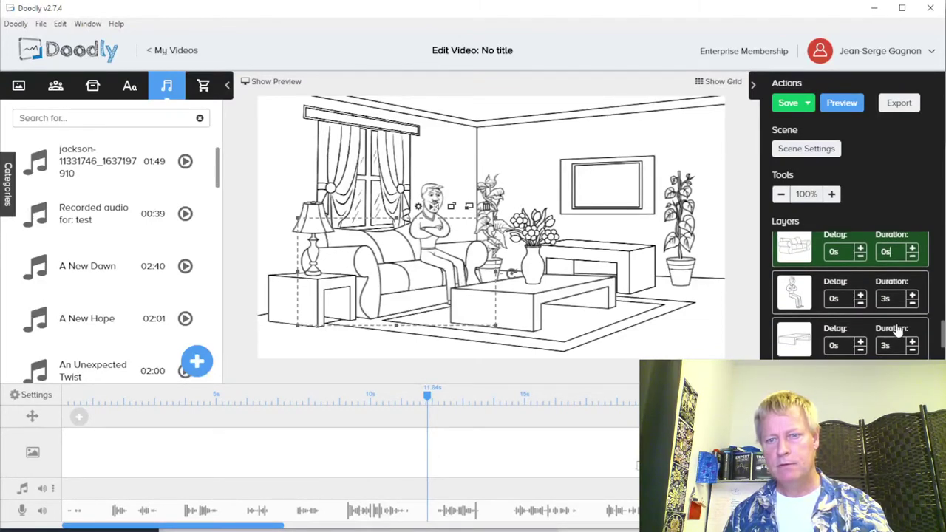
drag(813, 297, 862, 358)
click(888, 299)
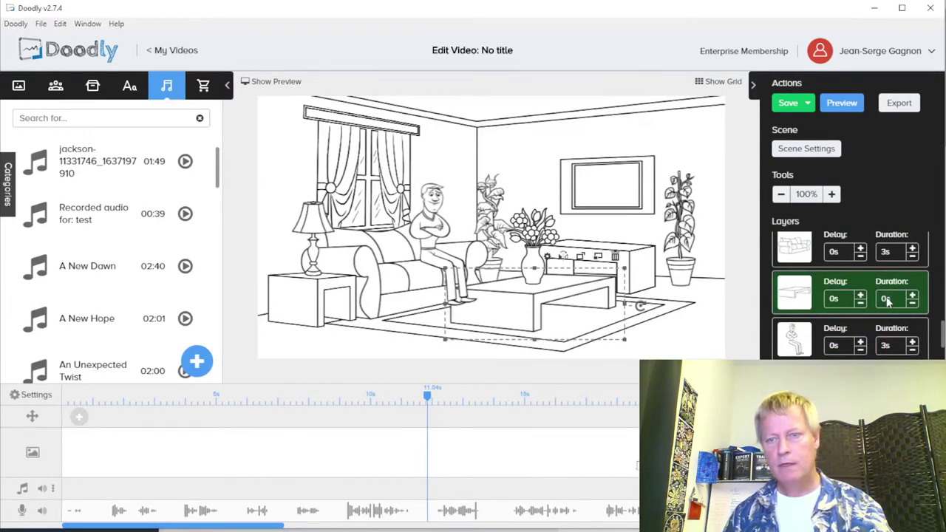
click(890, 255)
double_click(888, 255)
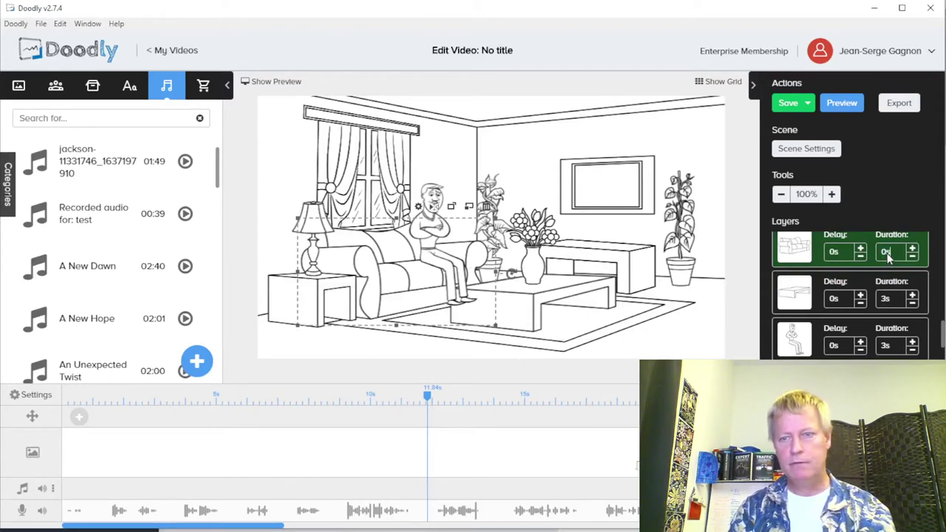
click(888, 298)
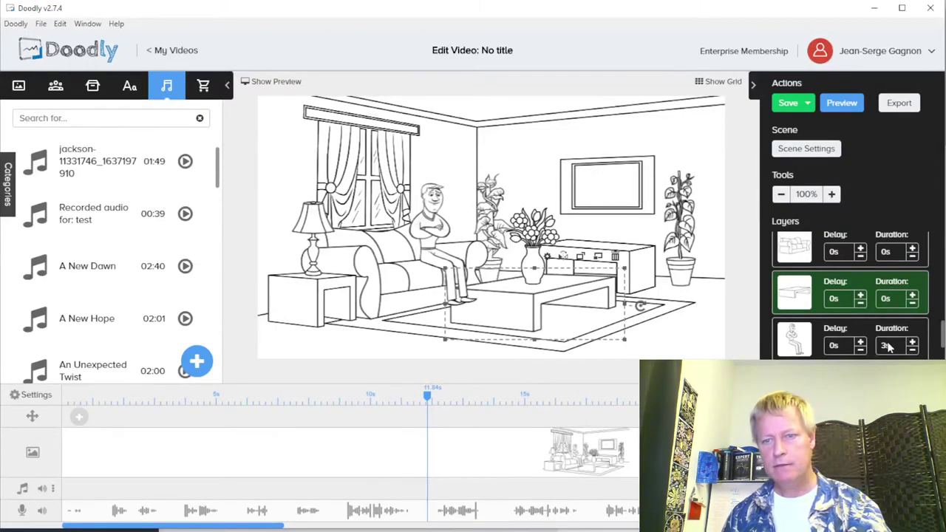
Set the durations of the plant behind the sofa, its pot, and the tall climbing plant beside the TV to 0s
click(943, 309)
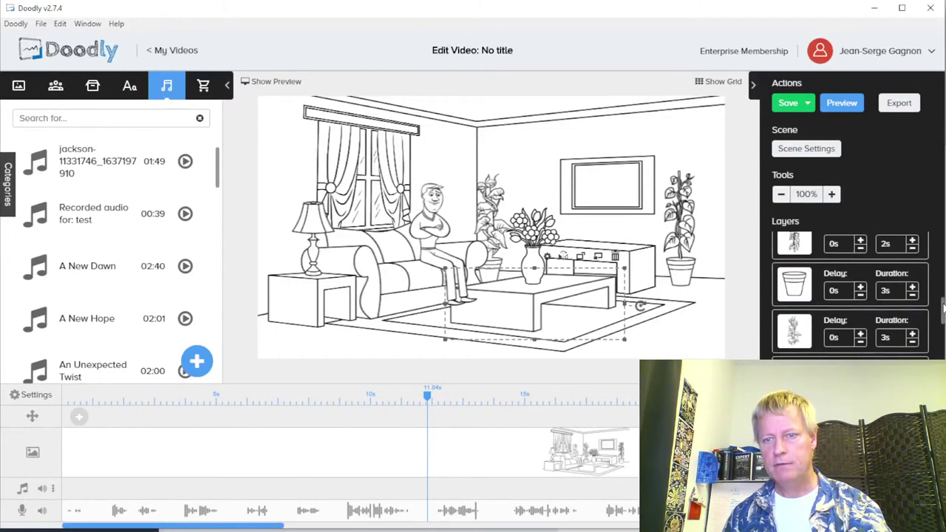
click(892, 339)
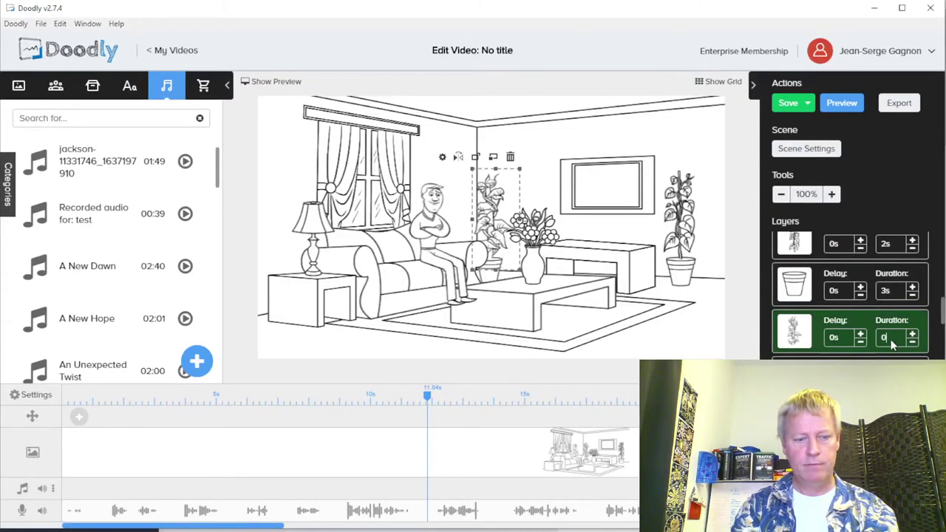
click(890, 292)
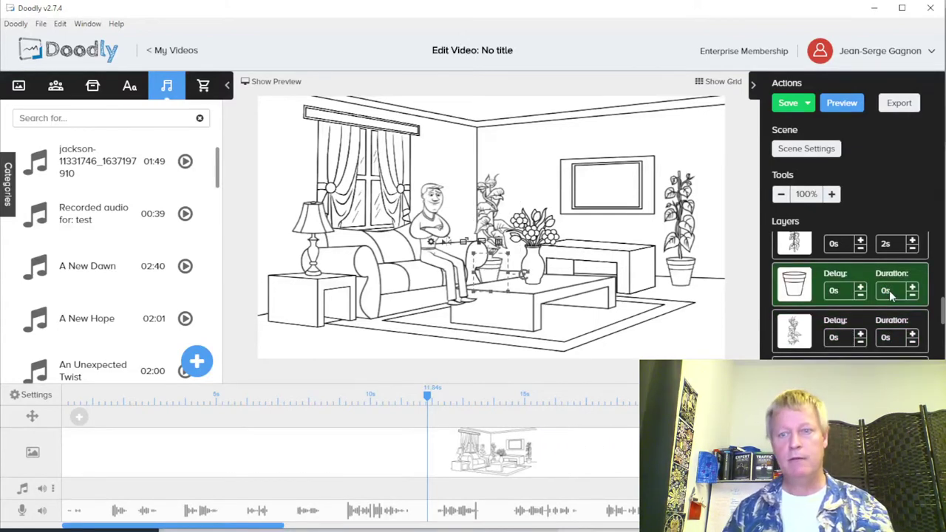
click(887, 243)
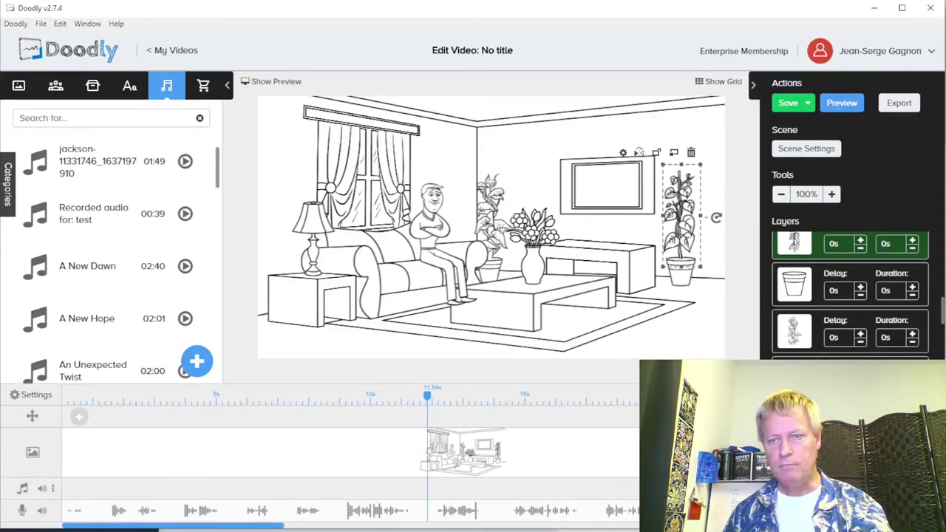
Set the durations of the TV stand and wall TV layers to 0s
scroll(943, 292, up, 1)
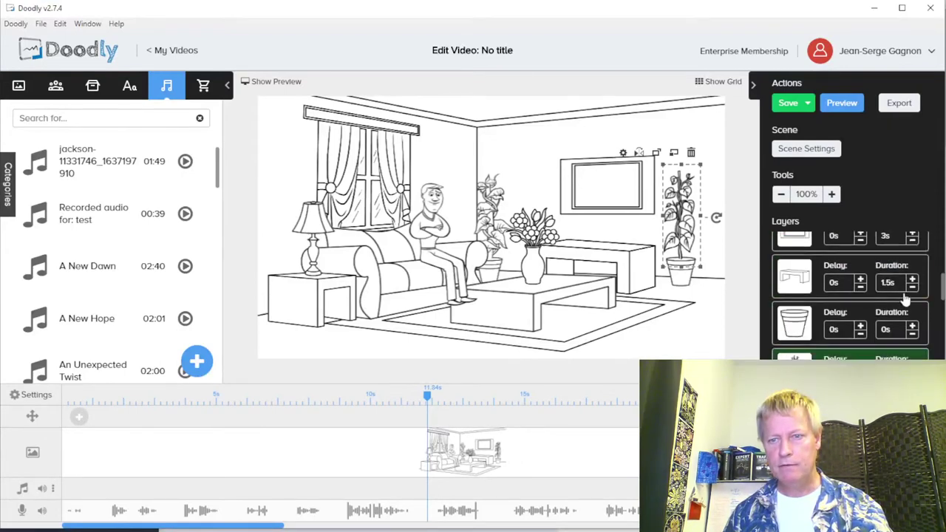
click(890, 287)
text(0s)
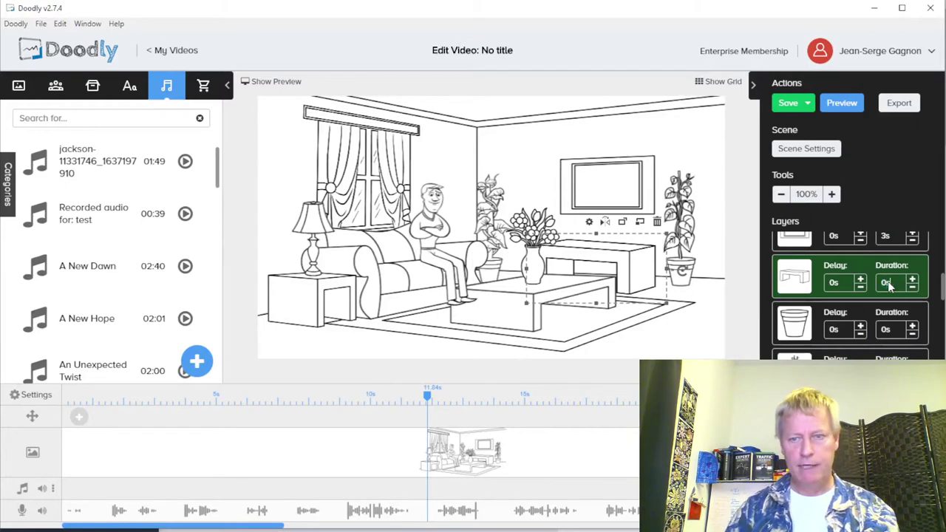
click(893, 237)
text(0s)
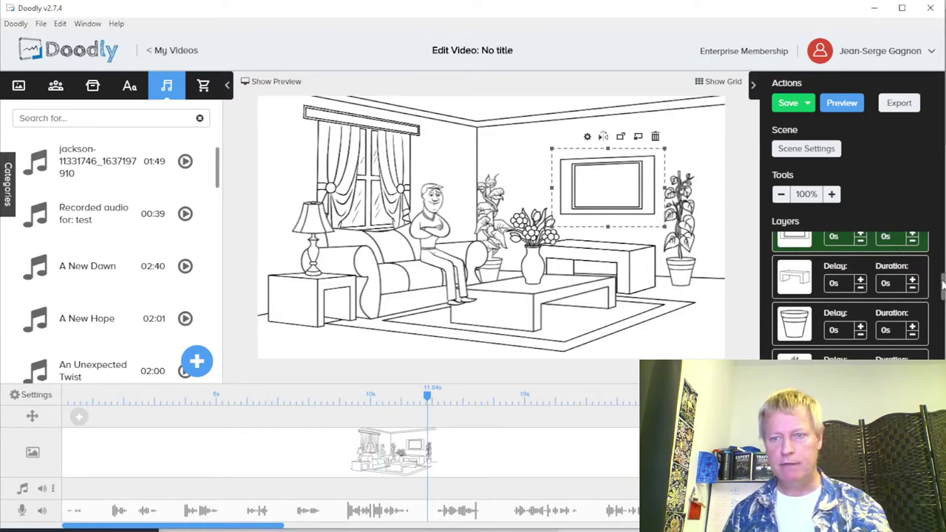
Set the duration of the curtained window layer to 0s
drag(942, 288, 943, 275)
scroll(942, 275, up, 1)
click(892, 276)
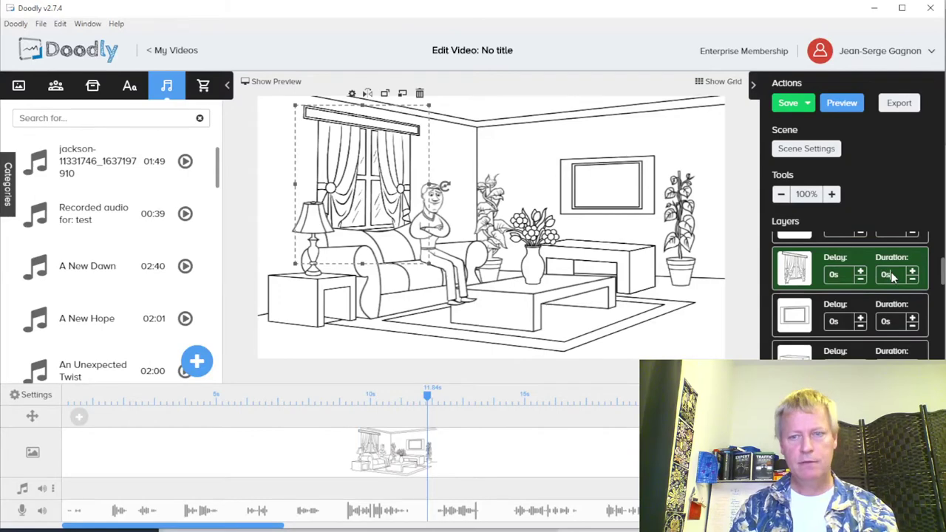
Set the durations of the rug and room walls layers to 0s
scroll(943, 275, up, 1)
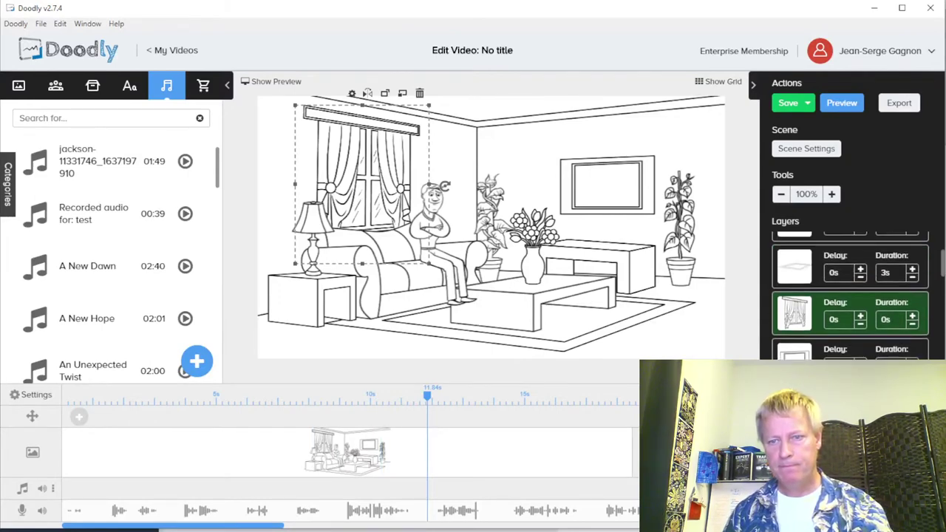
scroll(943, 275, up, 1)
click(893, 307)
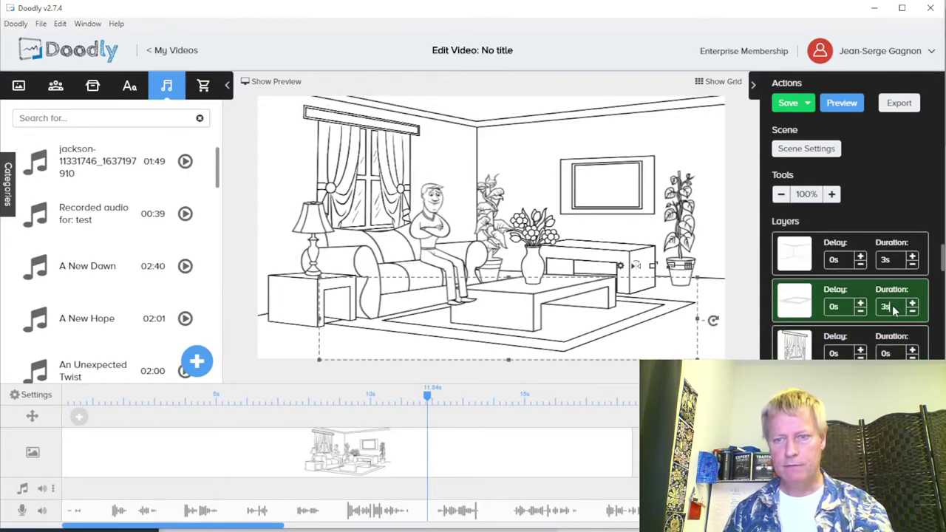
click(893, 265)
text(0)
key(Return)
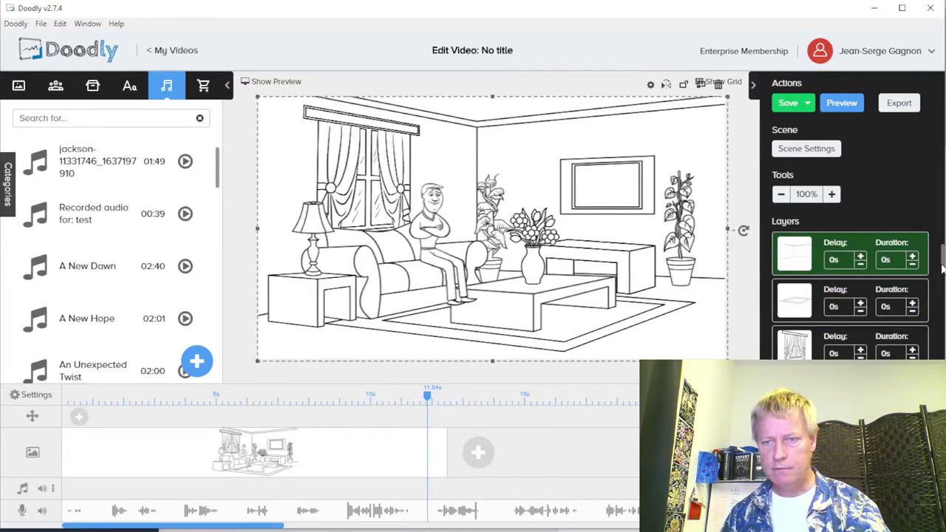
Reorder the seated man layer so it comes after the flower vase and side table layers
scroll(940, 271, down, 5)
scroll(850, 296, down, 10)
scroll(826, 296, down, 5)
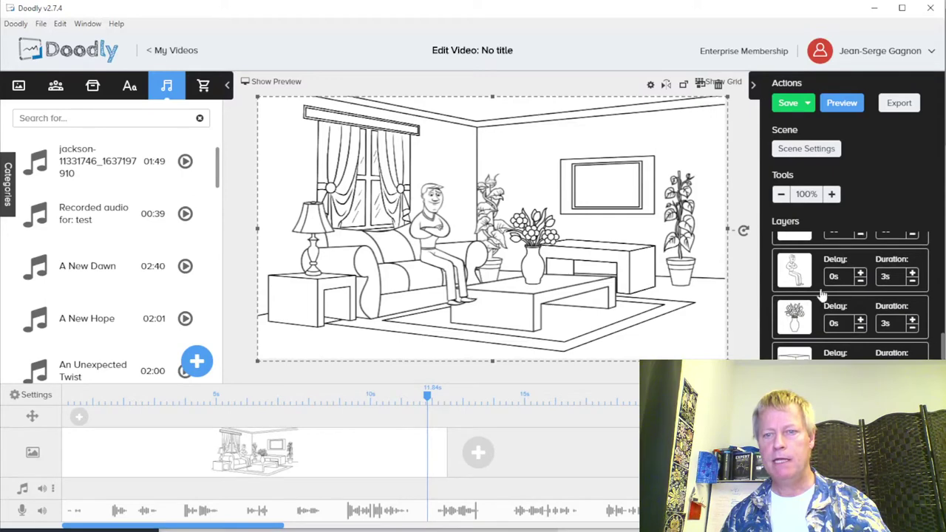
drag(794, 275, 837, 342)
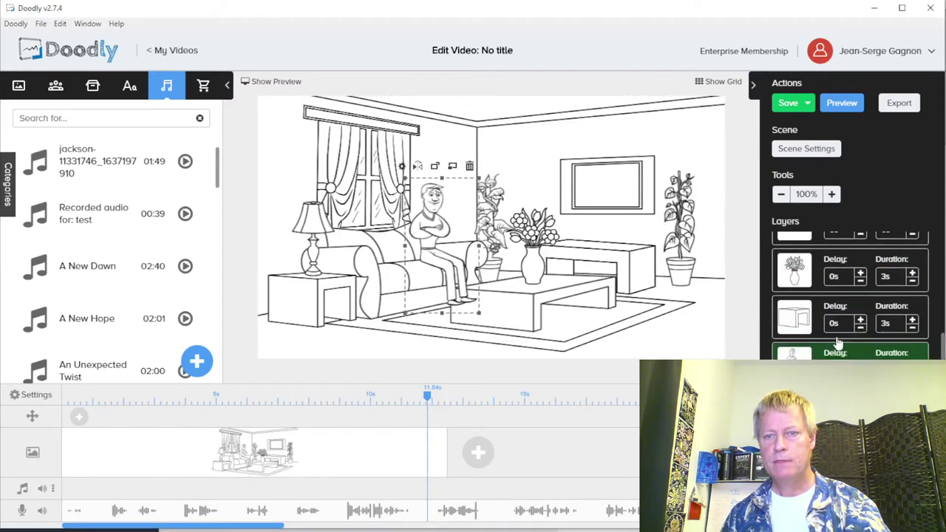
Set the durations of the flower vase and side table layers to 0s
click(884, 277)
text(0)
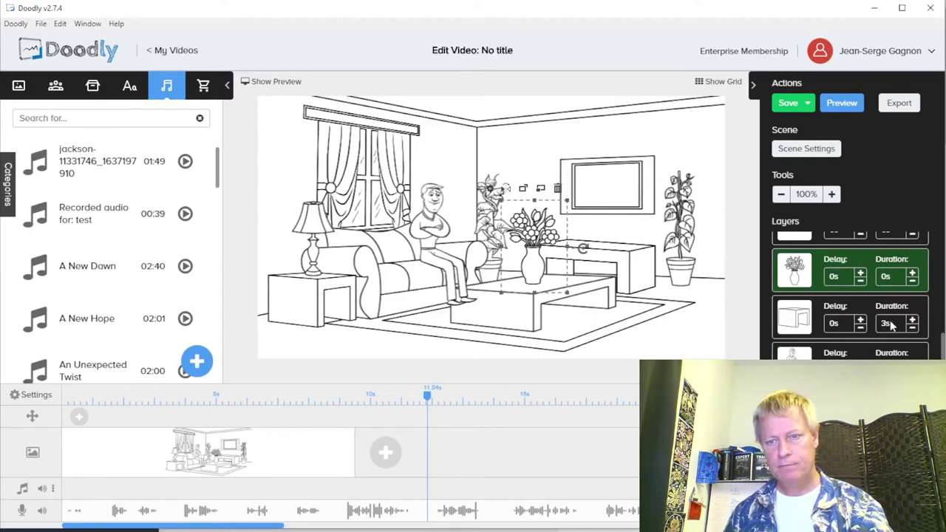
click(887, 323)
text(0)
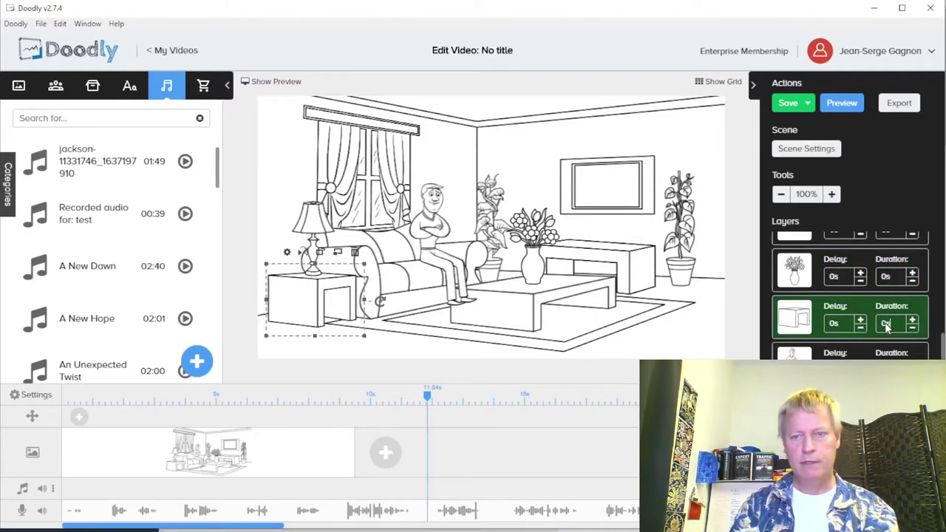
Reorder the seated man layer to come after the lamp, and set the lamp's duration to 0s
scroll(917, 347, down, 1)
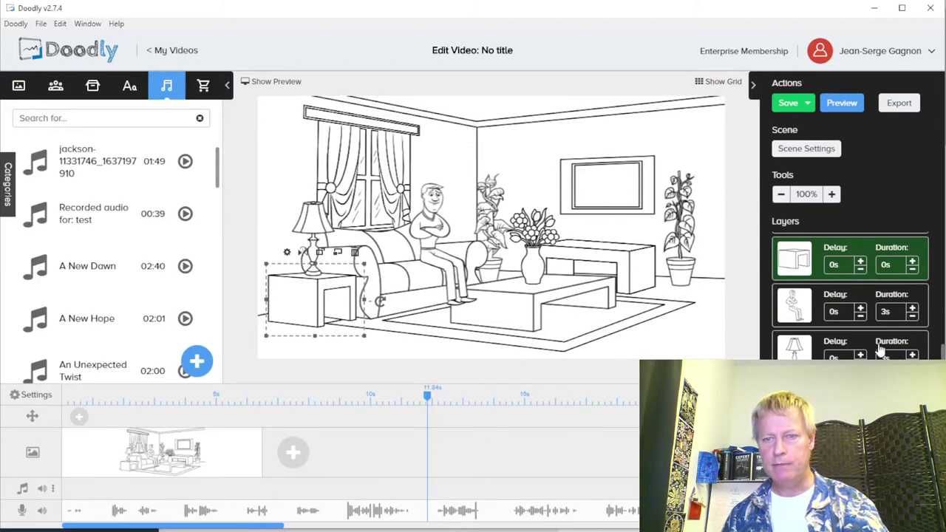
click(864, 320)
drag(802, 315, 814, 338)
click(887, 315)
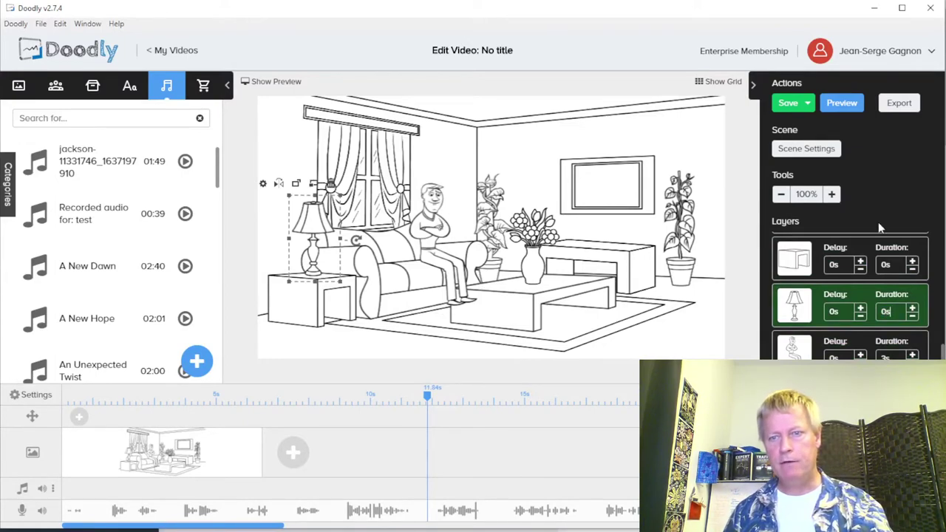
click(914, 283)
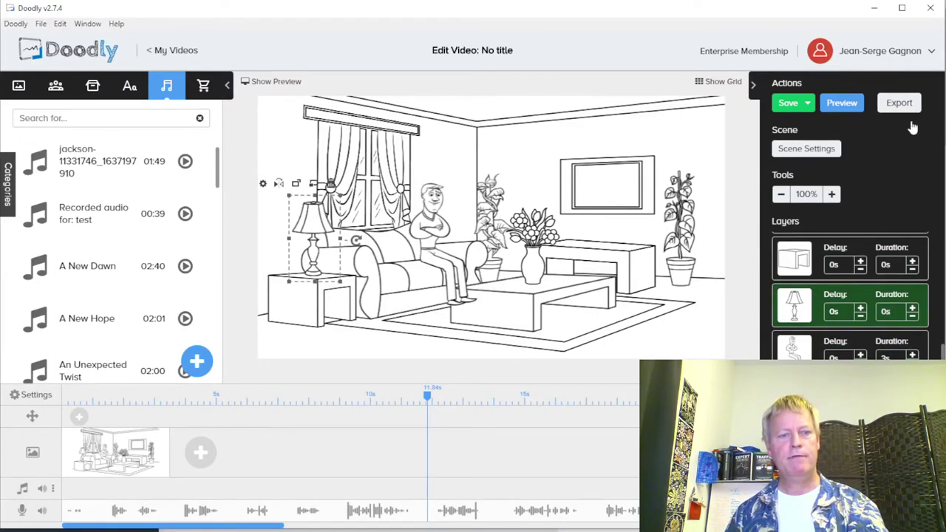
Preview the video with its voice-over, close the preview, and place the playhead at 3.42s on the timeline
click(843, 104)
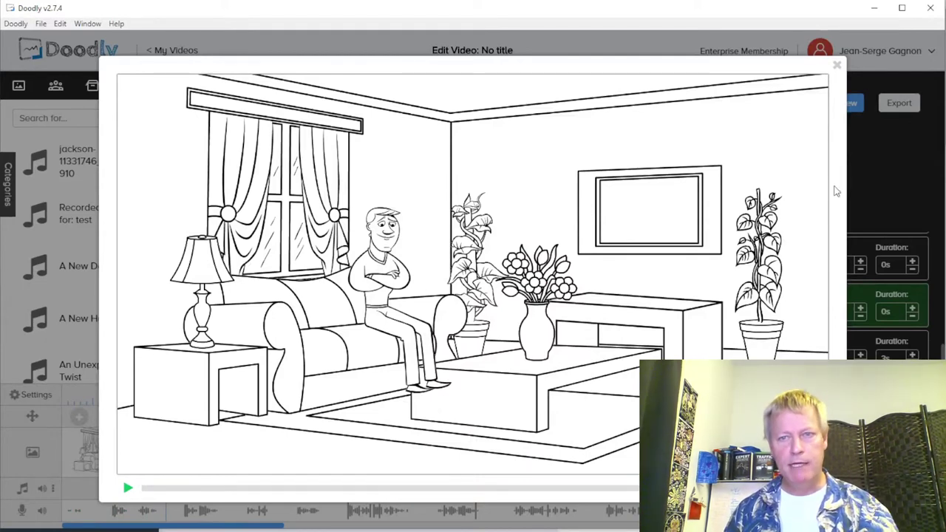
click(914, 317)
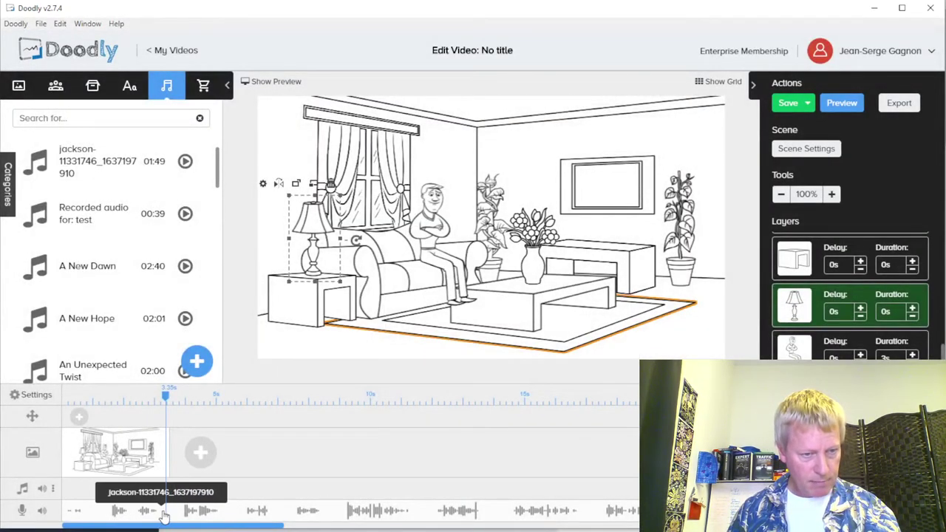
click(168, 399)
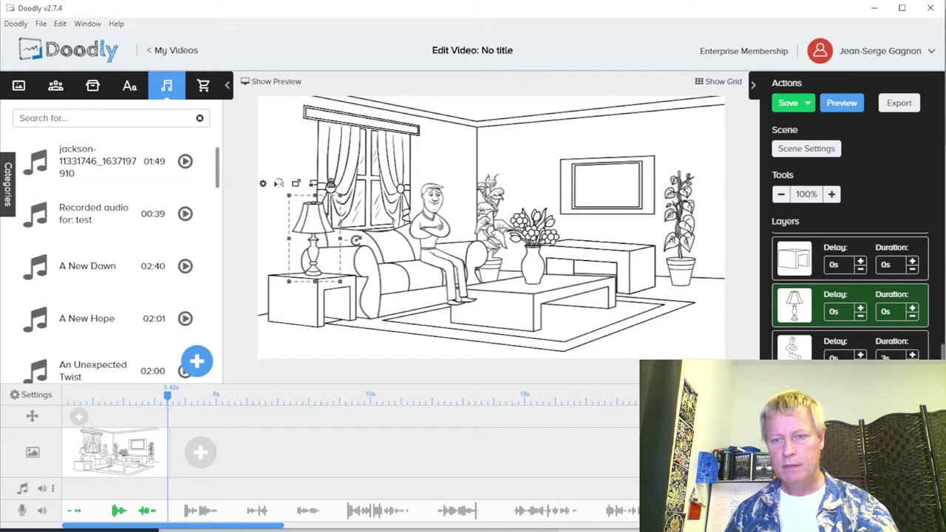
Set the seated man layer's duration to 6s and preview the video again
click(886, 357)
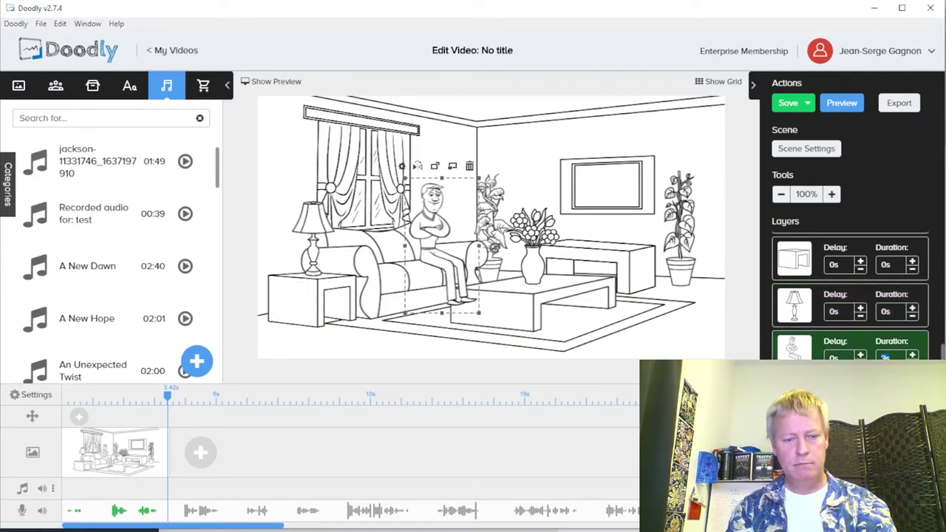
text(6)
key(Return)
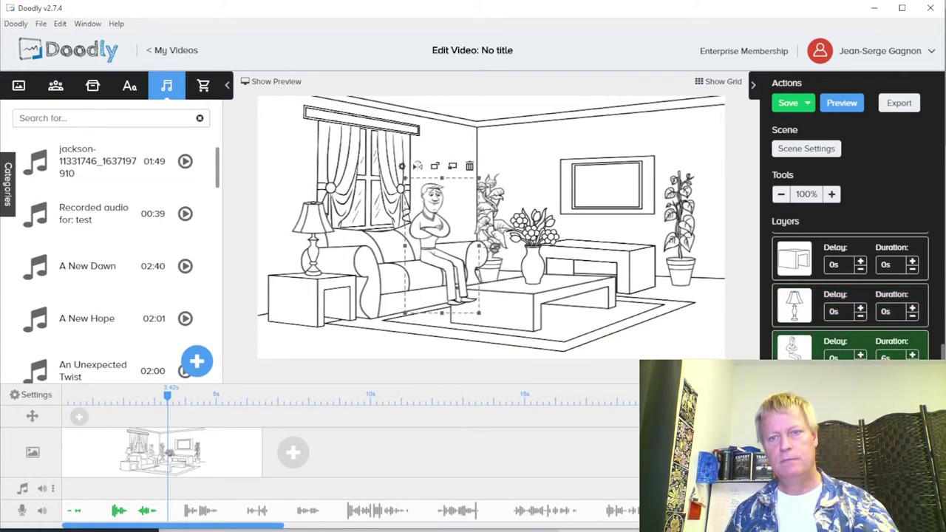
click(850, 111)
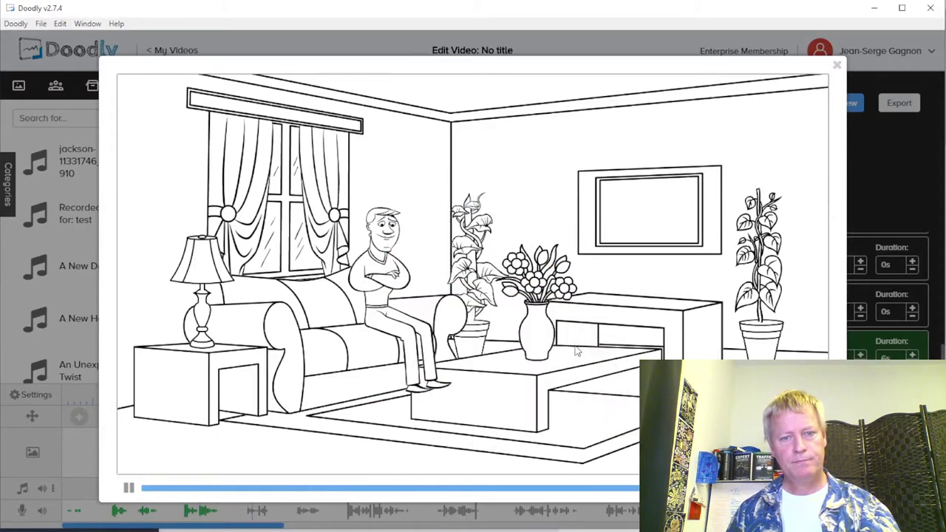
Close the preview, duplicate the living room scene, and shorten the seated man layer's duration in the copy
click(837, 65)
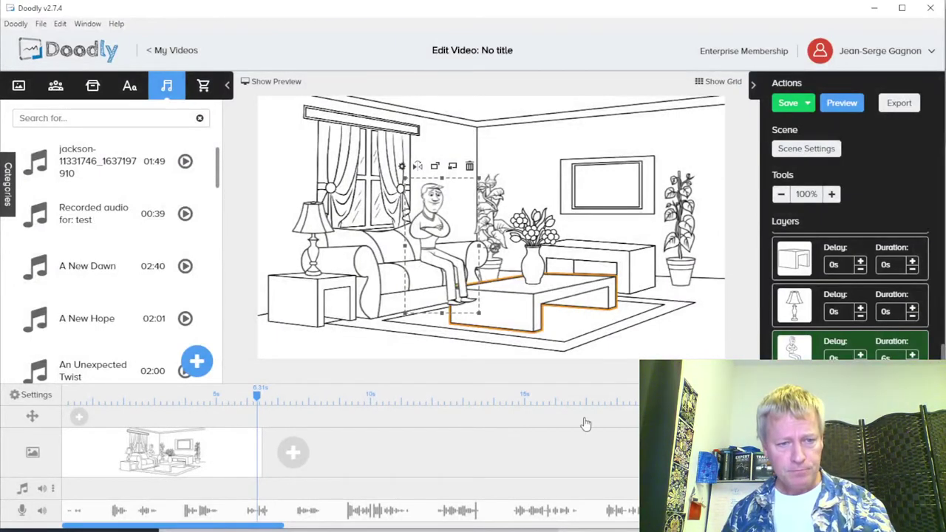
right_click(201, 464)
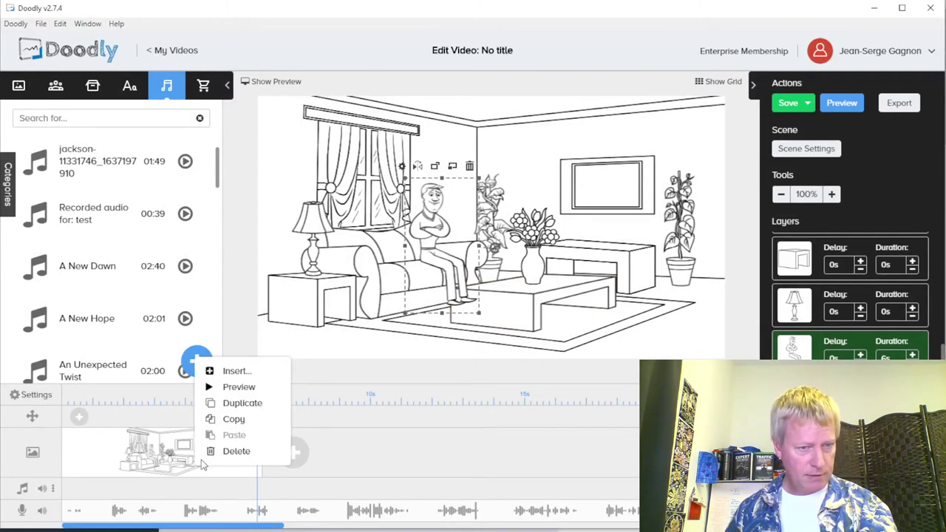
click(241, 405)
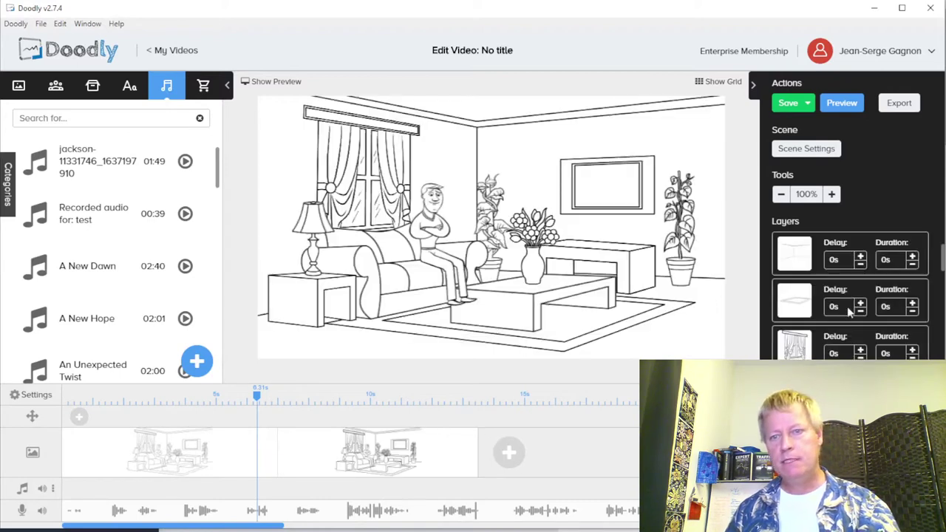
scroll(911, 293, down, 10)
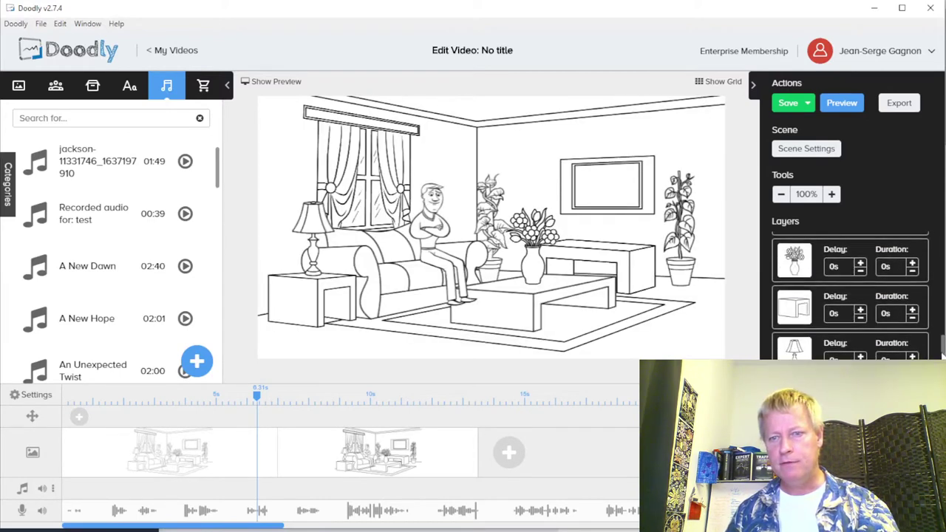
click(884, 356)
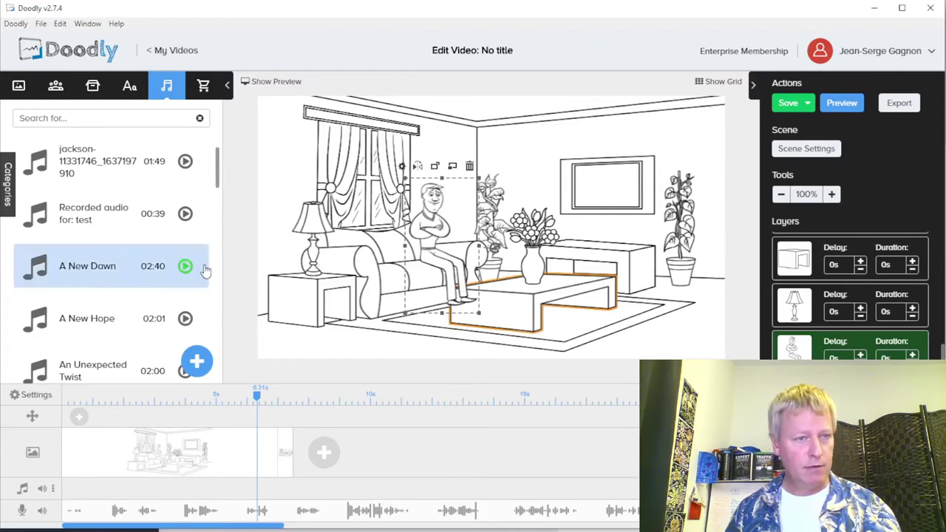
Search the characters for "sitting", add the seated ponytailed woman as a new image, and place her beside the man on the sofa
click(61, 89)
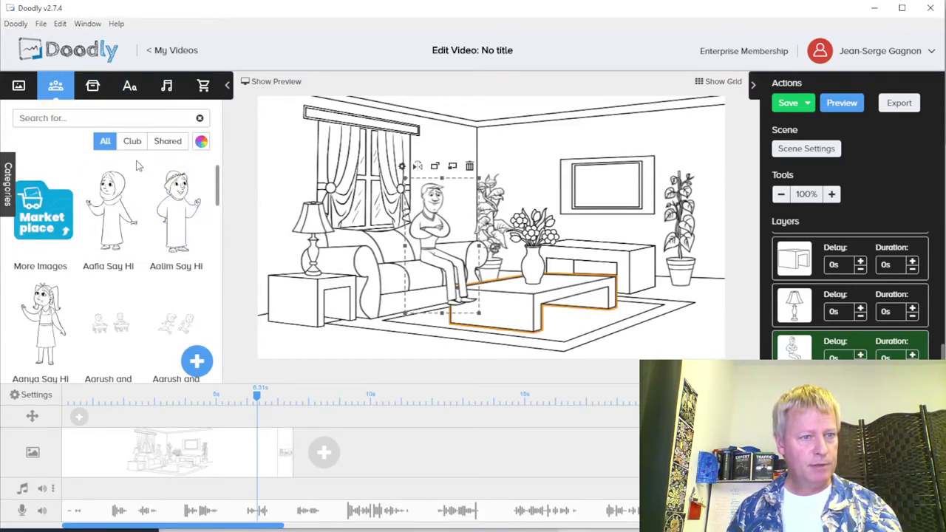
scroll(157, 319, down, 1)
scroll(157, 320, down, 3)
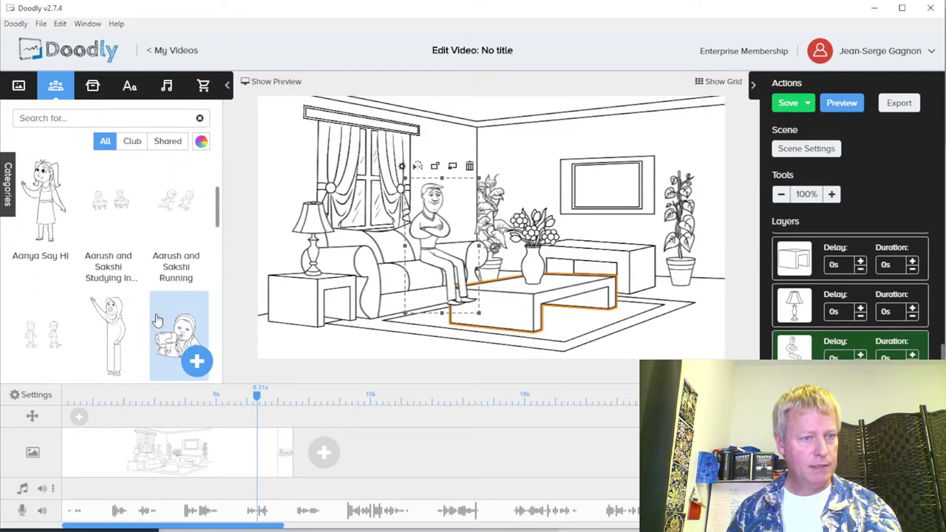
scroll(55, 180, up, 4)
text(sitting)
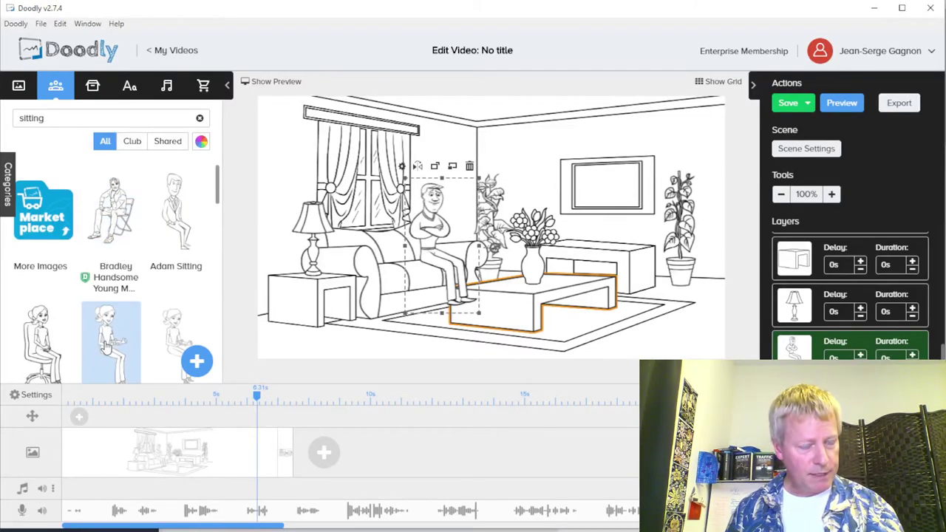
drag(108, 346, 381, 253)
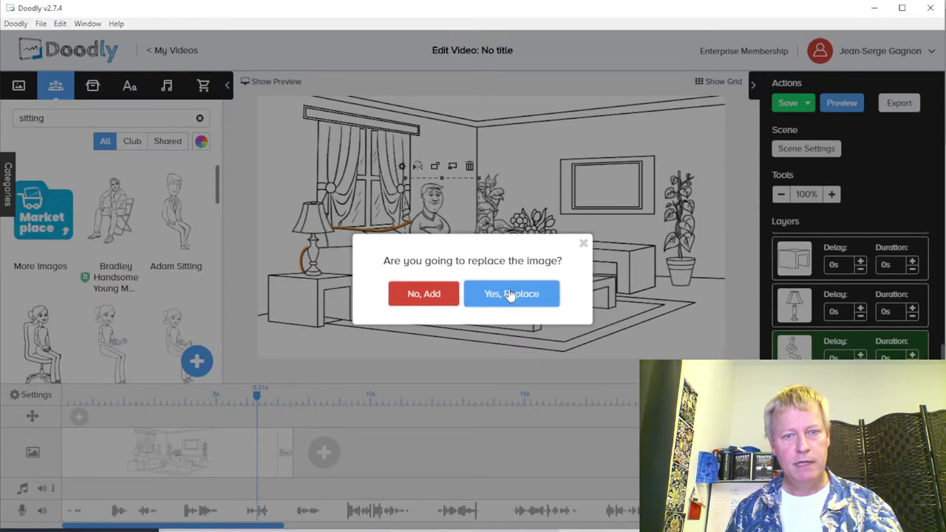
click(433, 296)
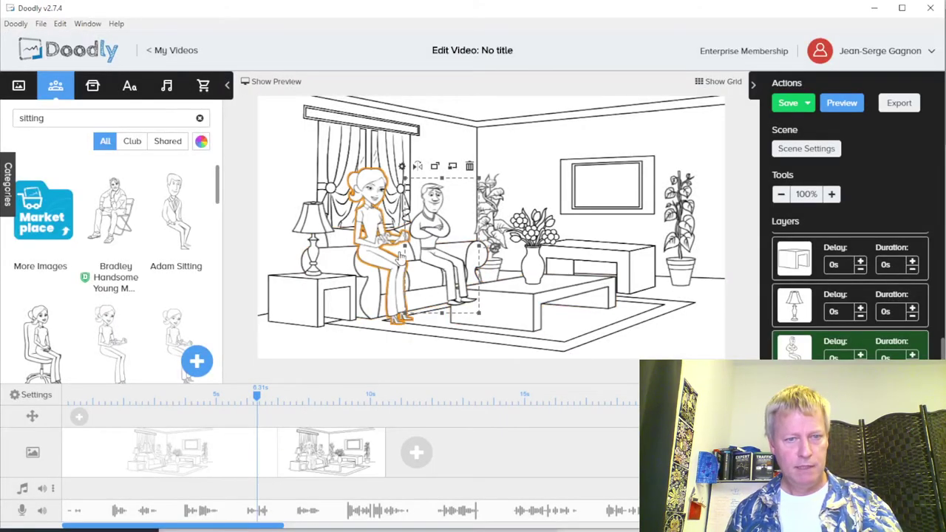
drag(410, 269, 426, 293)
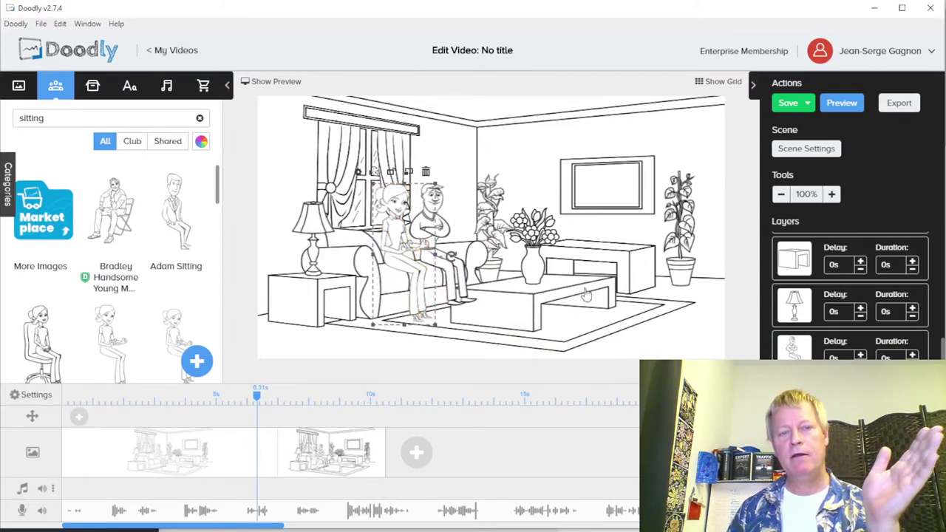
Search the characters for "standing" and add the Ann Standing girl in front of the TV cabinet without replacing any image
click(541, 162)
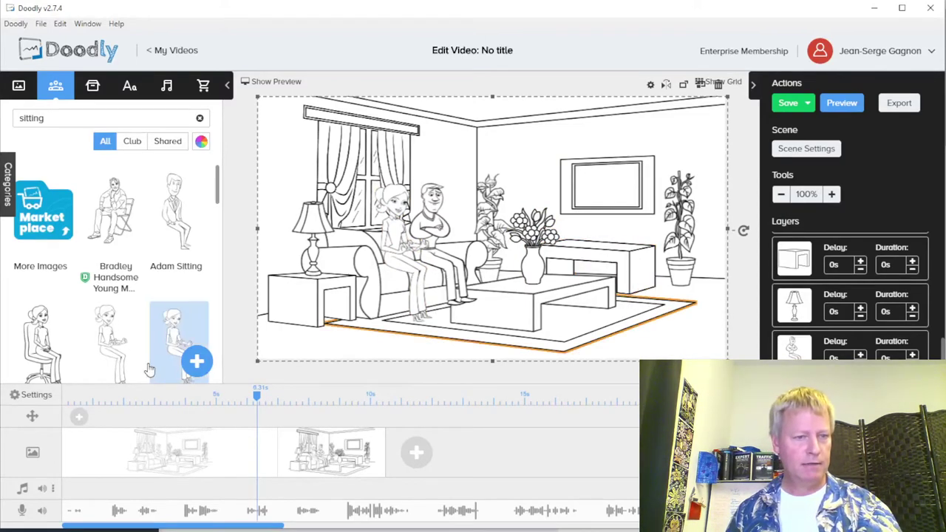
double_click(30, 120)
text(stand)
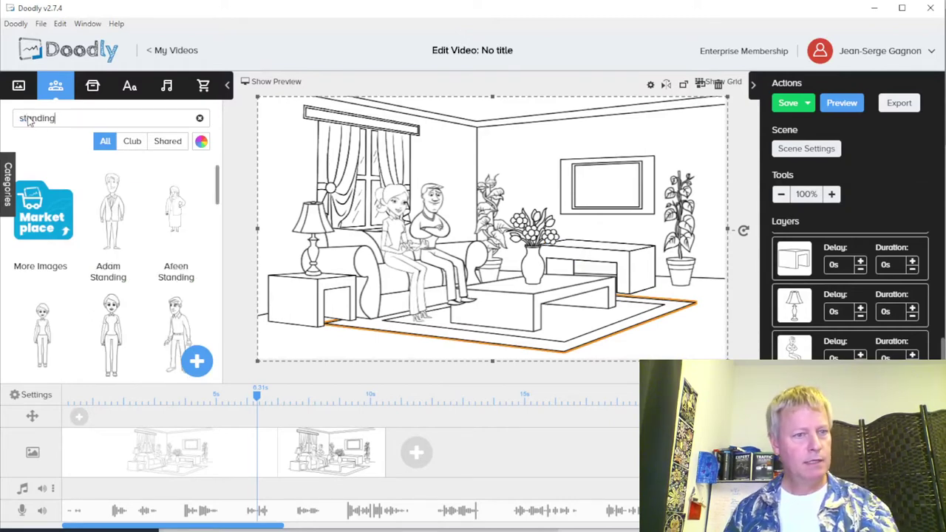
scroll(141, 334, down, 3)
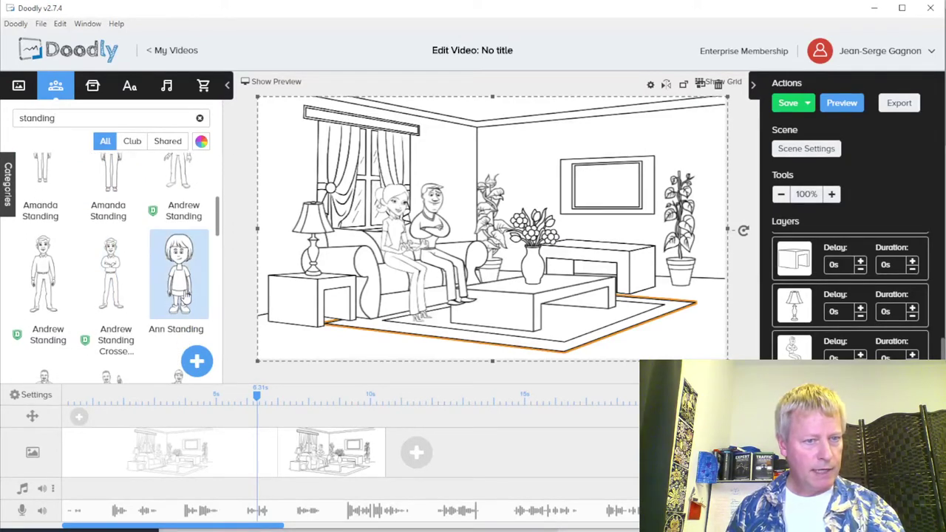
drag(184, 294, 636, 256)
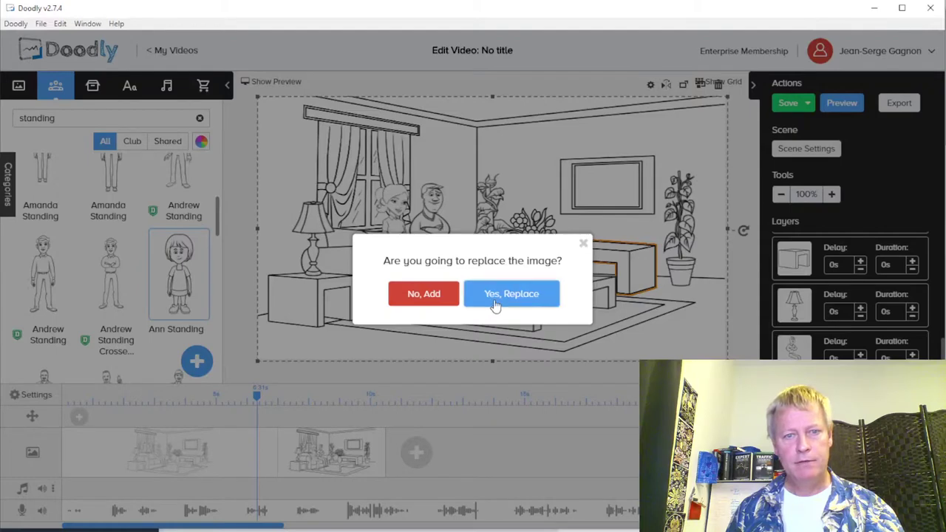
click(420, 301)
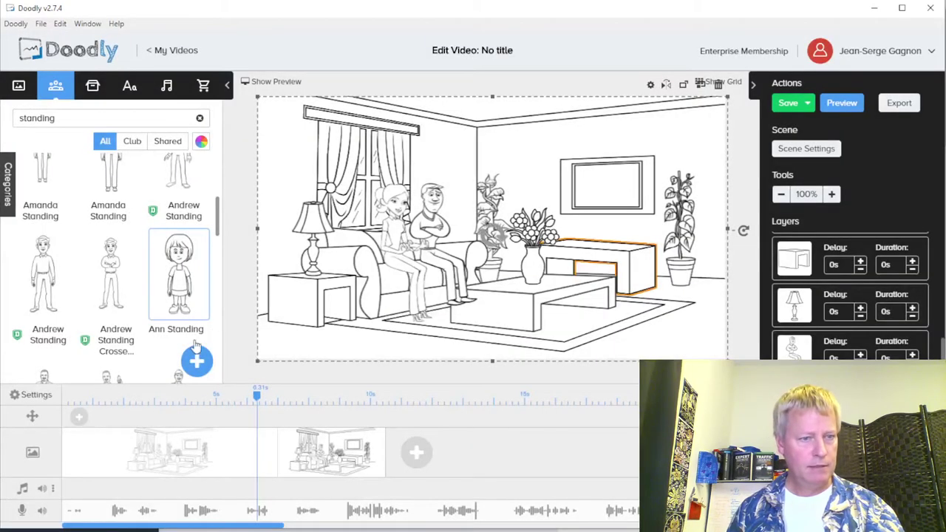
Browse the standing characters and add Diana Standing to the scene as a new image
scroll(156, 331, down, 5)
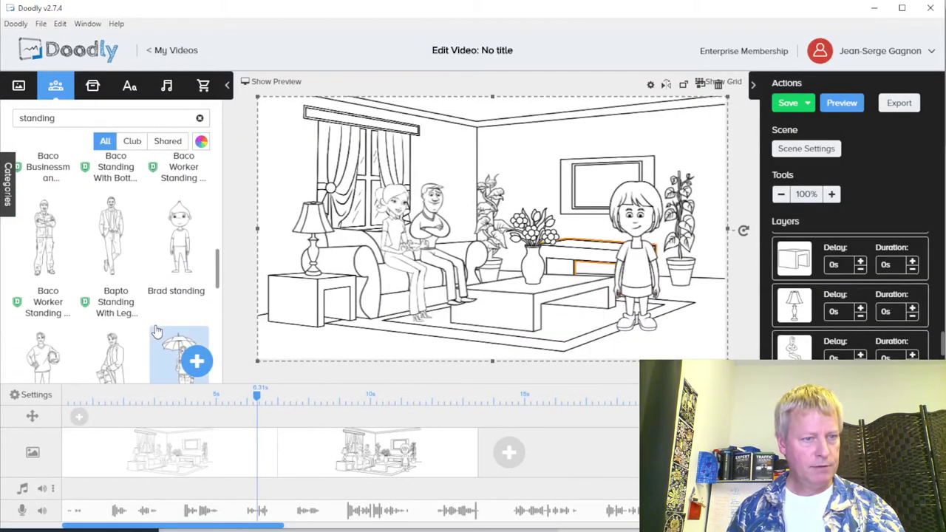
scroll(156, 330, down, 3)
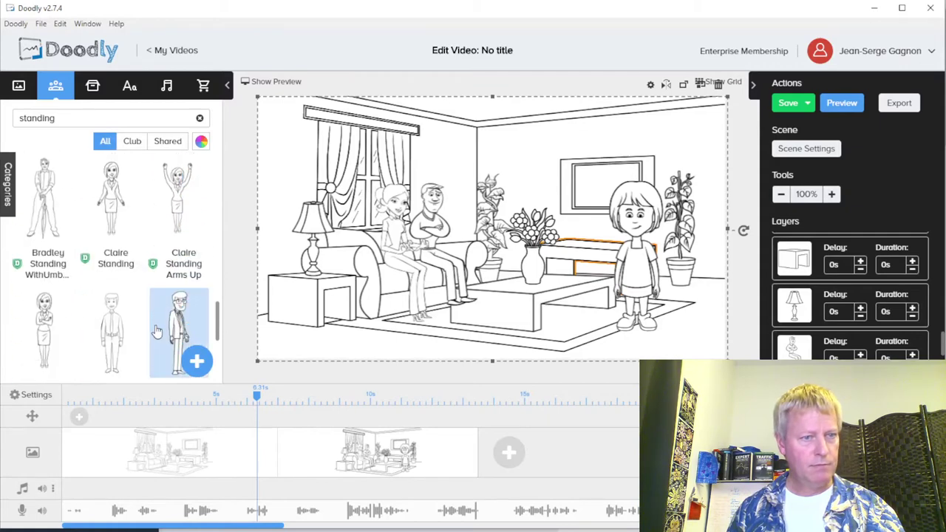
scroll(156, 331, up, 5)
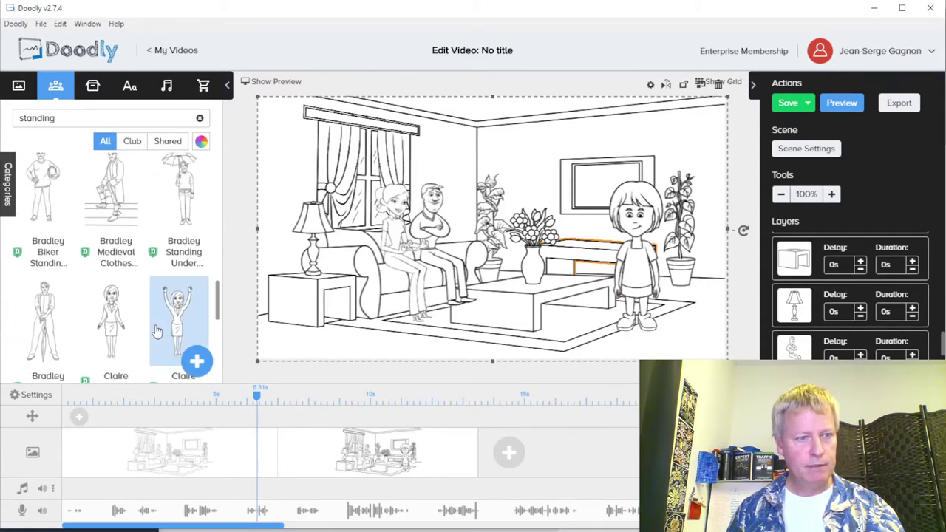
scroll(156, 331, down, 5)
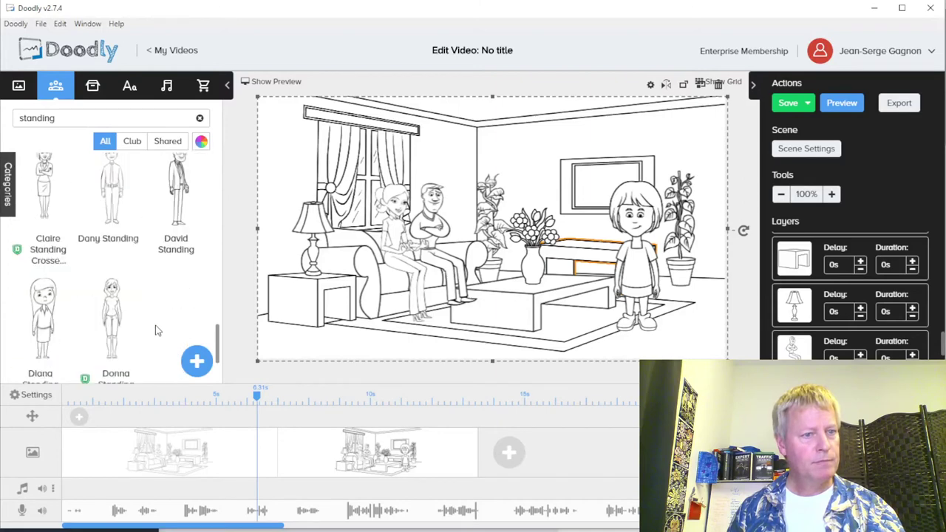
scroll(156, 330, up, 2)
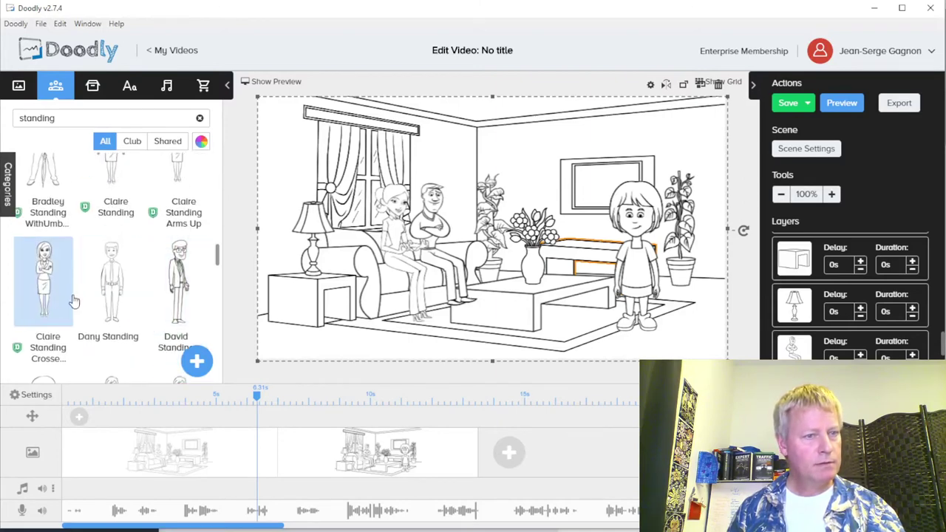
scroll(156, 295, down, 2)
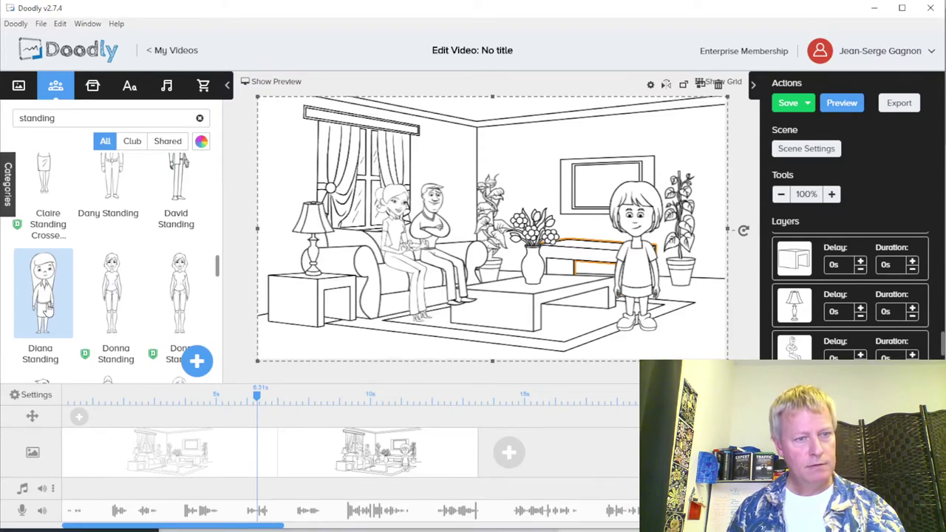
drag(44, 307, 551, 285)
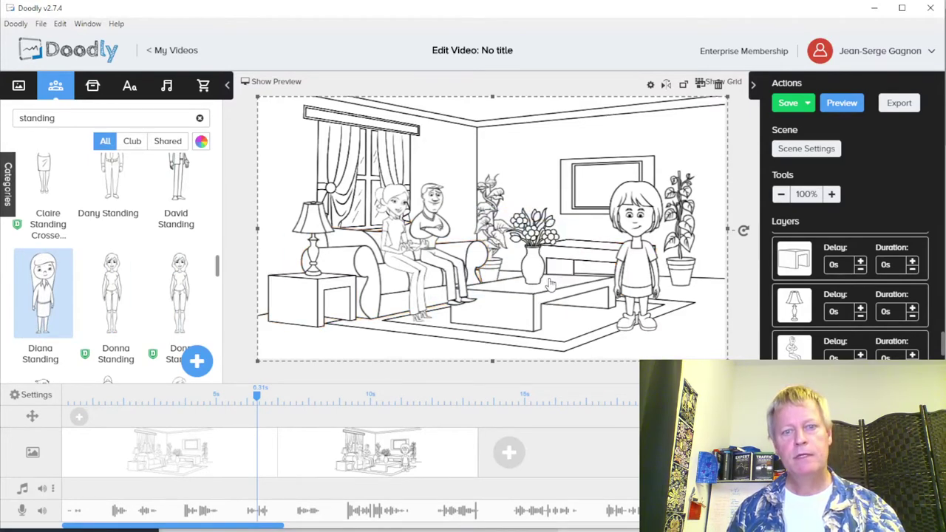
click(425, 300)
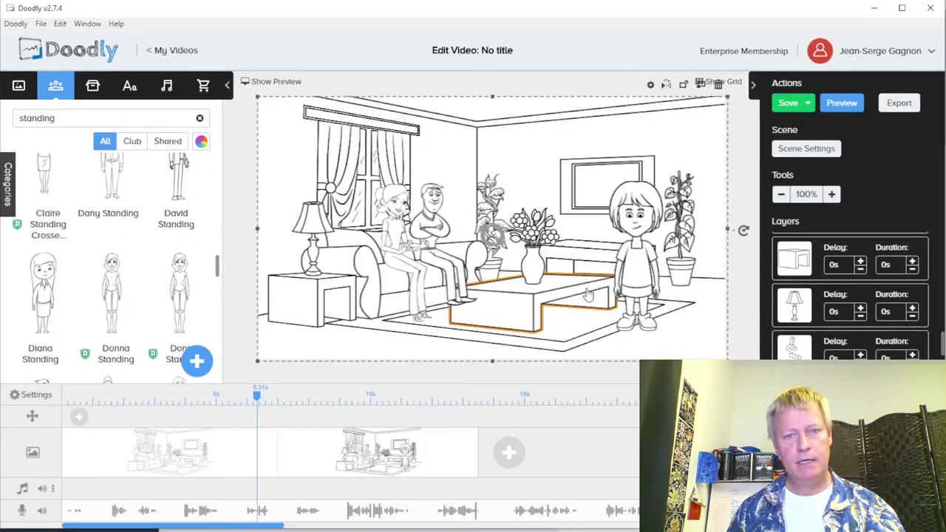
Shrink both standing girls to child size and position them side by side in front of the TV cabinet
drag(588, 294, 627, 299)
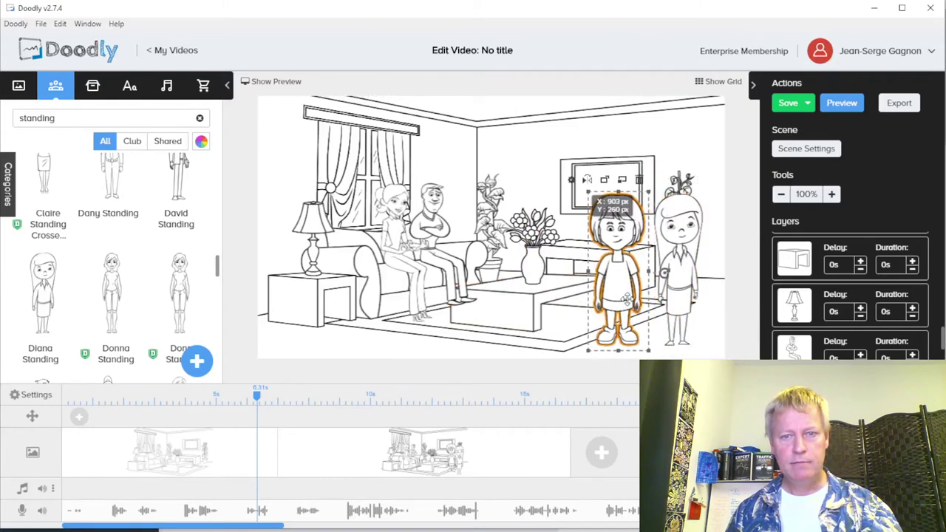
drag(648, 351, 624, 287)
click(683, 308)
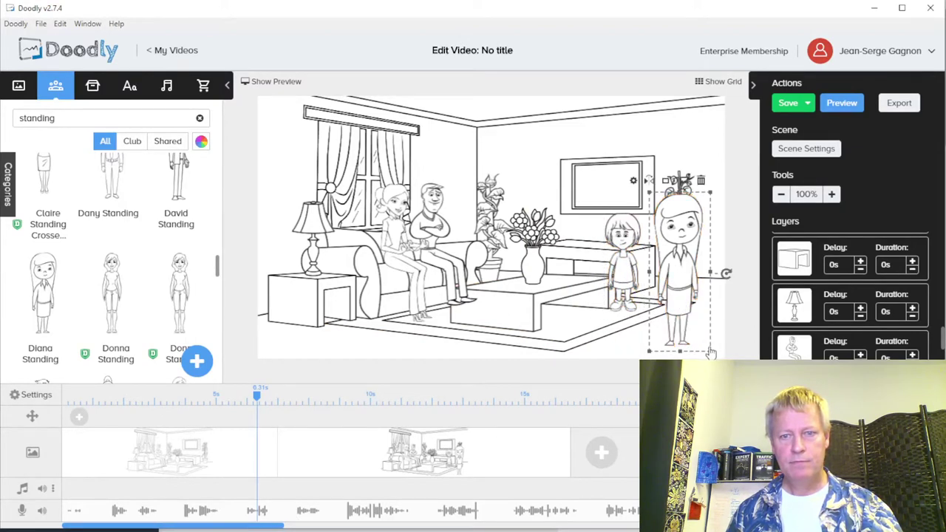
drag(710, 351, 688, 295)
mouse_move(666, 265)
mouse_down()
mouse_move(650, 275)
mouse_move(664, 270)
mouse_up()
click(713, 338)
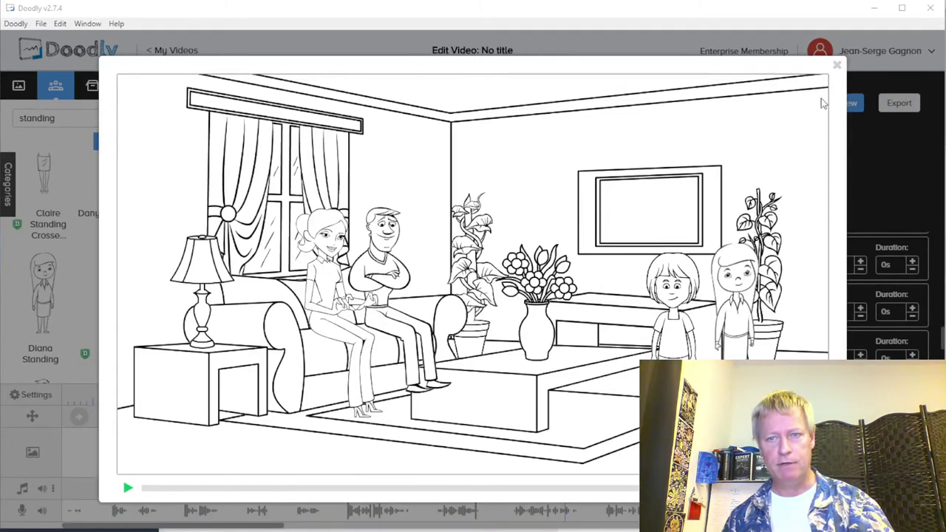
Close the preview, return to the first scene, and add an Anton Regular text object on the wall above the man
click(838, 66)
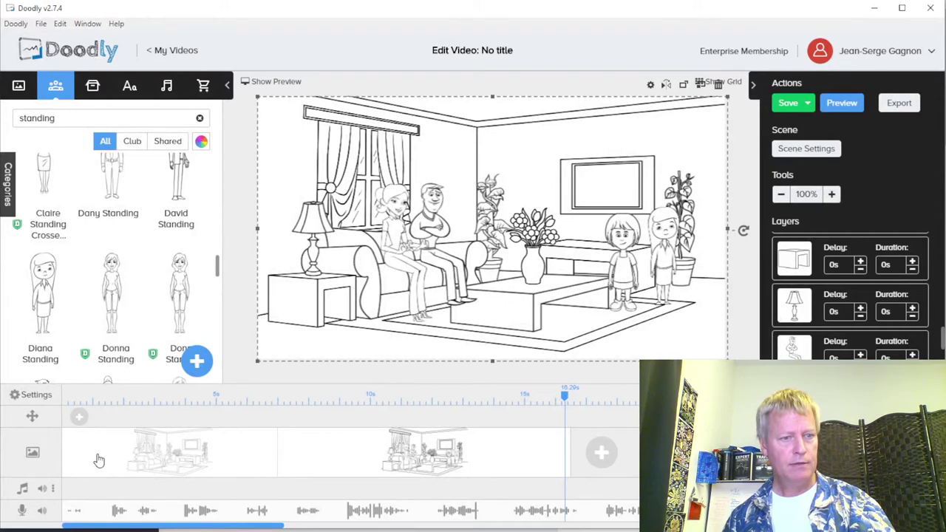
click(187, 468)
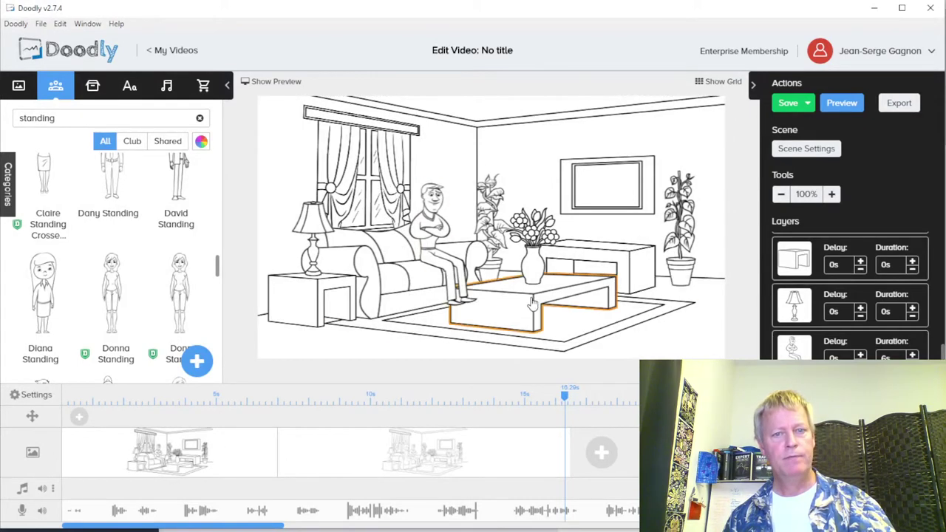
click(130, 86)
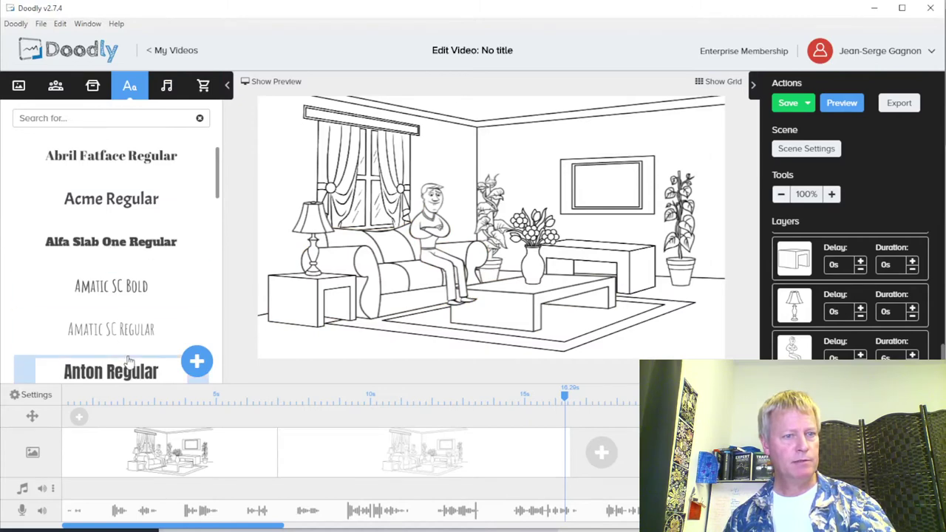
drag(148, 376, 508, 147)
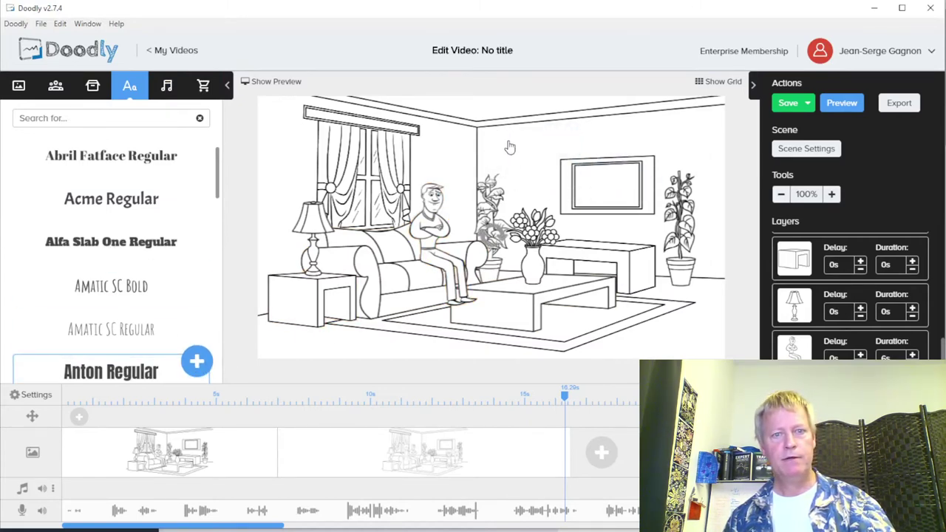
click(503, 138)
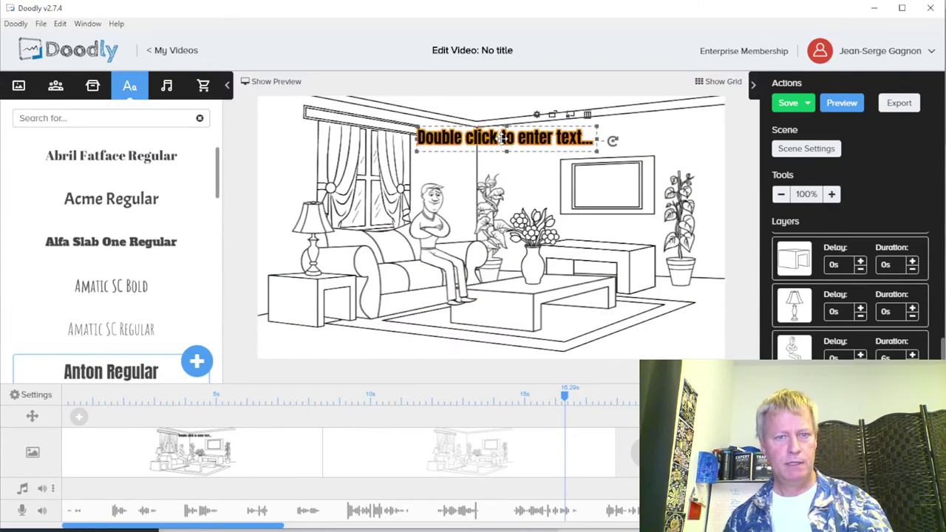
Change the placeholder text to "Meet Bob" and move it directly above the seated man's head
double_click(503, 138)
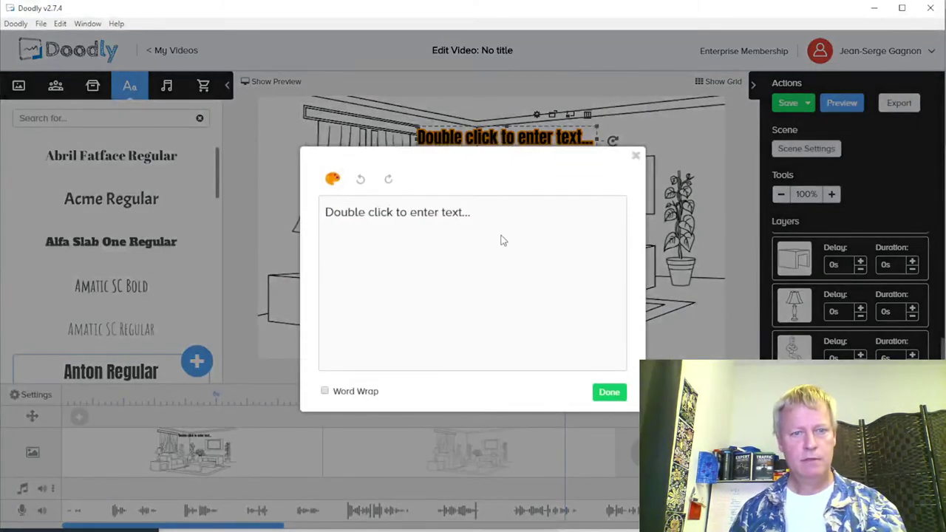
key(ctrl+a)
text(Meet)
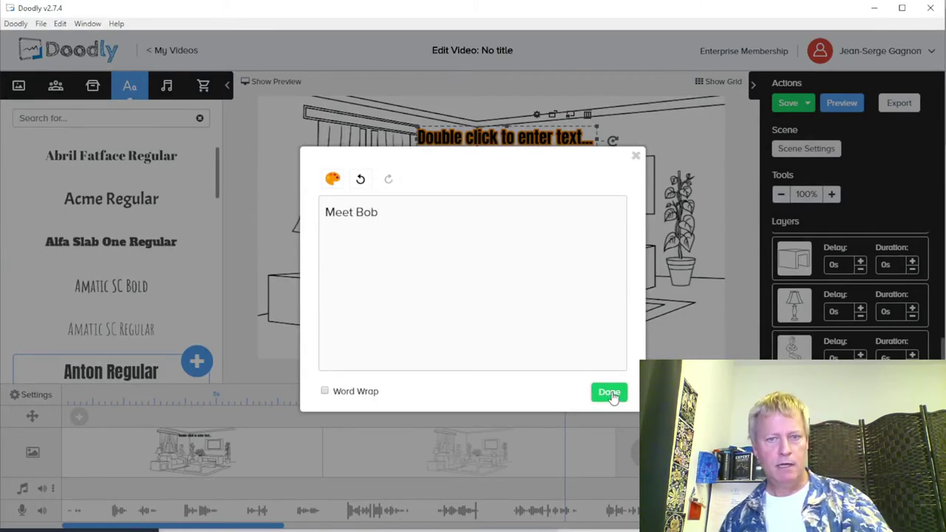
click(635, 156)
drag(520, 139, 459, 158)
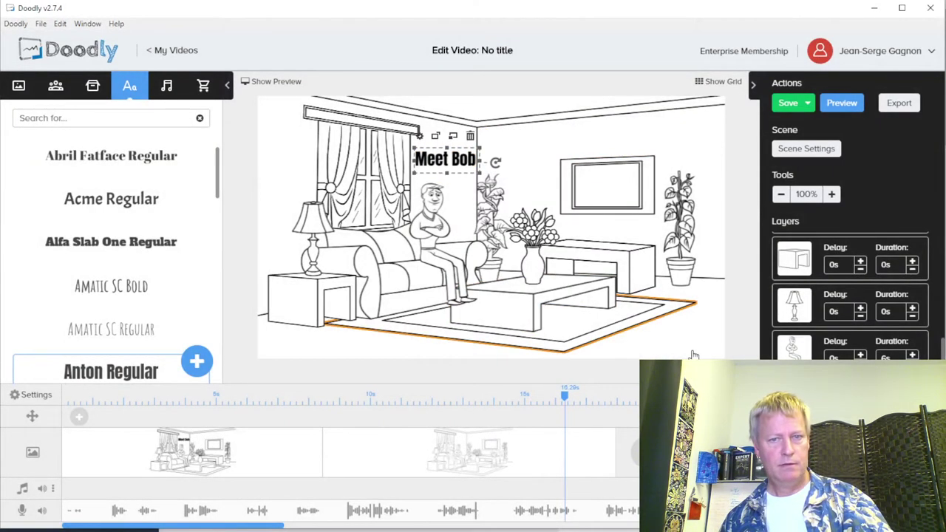
Reorder the "Meet Bob" layer before the seated man's layer and set the seated man's duration to 4s
click(721, 346)
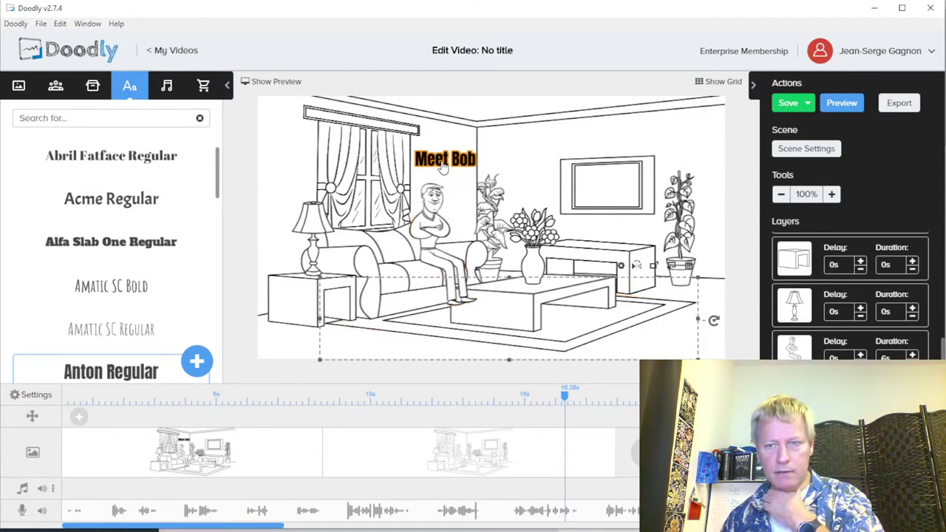
click(444, 168)
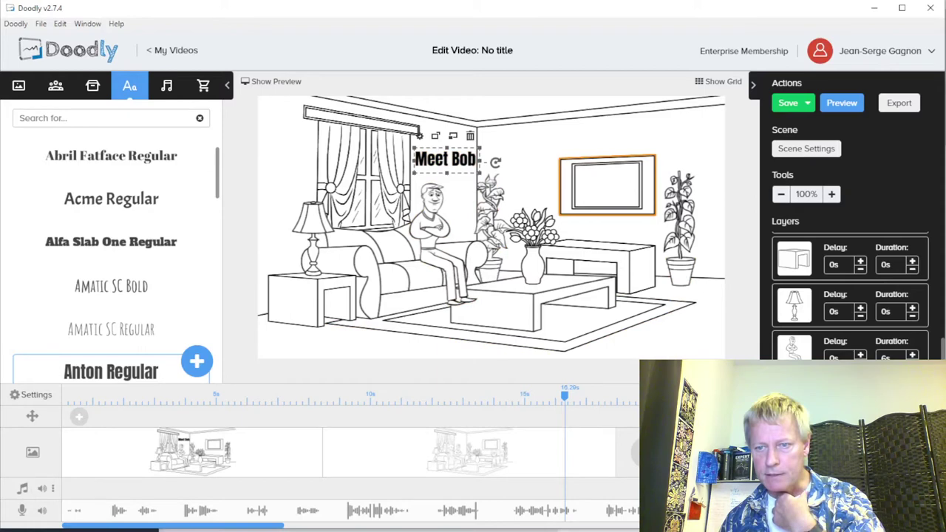
scroll(942, 355, down, 1)
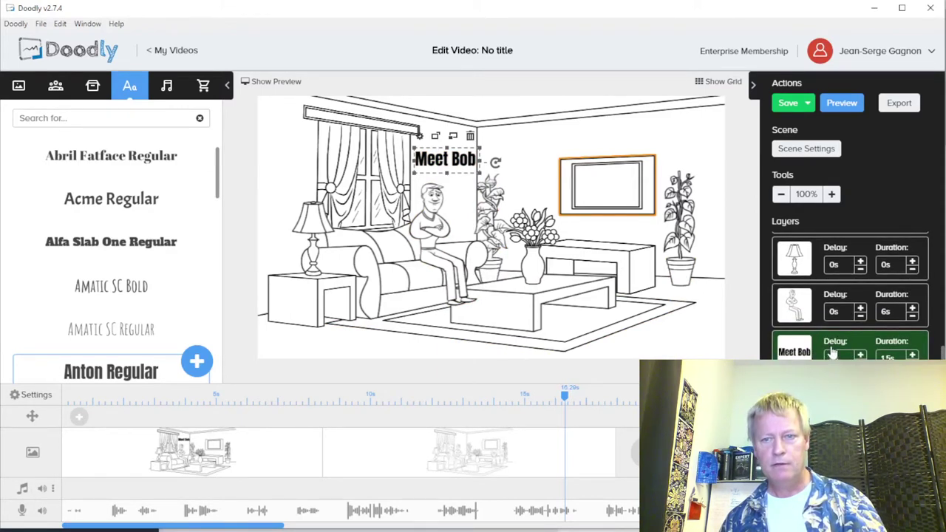
drag(822, 347, 819, 303)
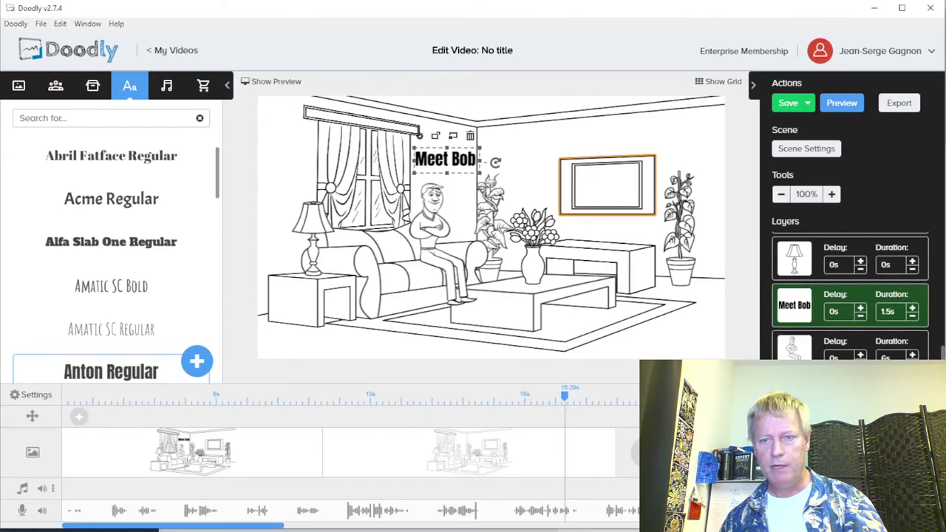
click(795, 346)
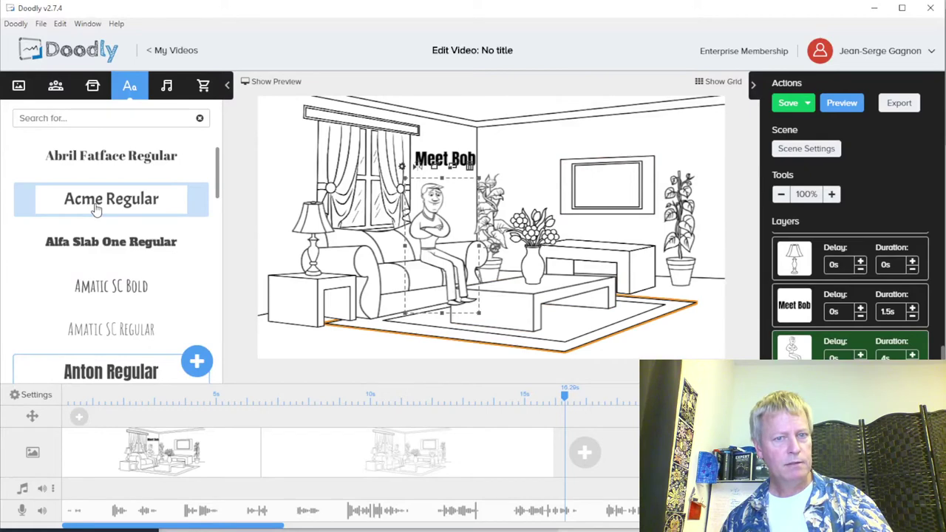
Add an Acme Regular text object over the coffee table and change its placeholder to "Bob is hard working..."
drag(165, 204, 545, 327)
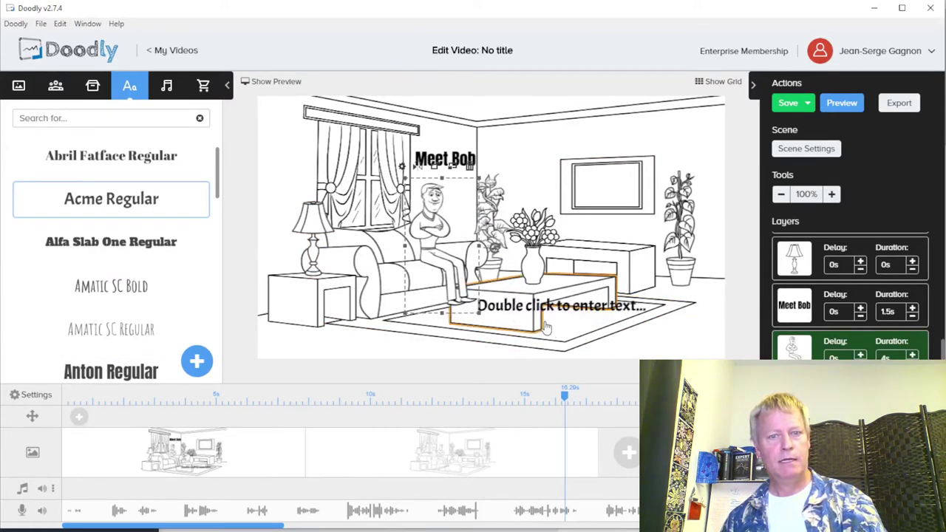
double_click(543, 309)
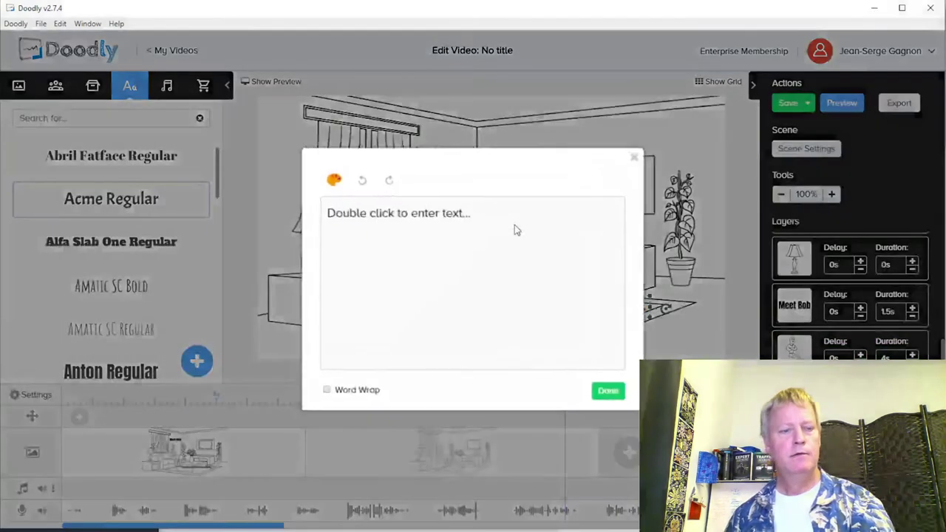
key(ctrl+a)
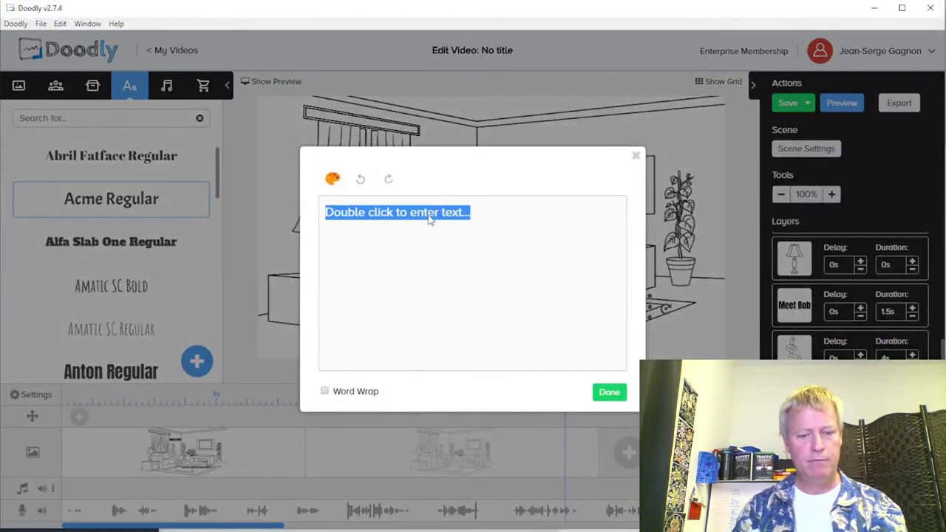
text(Bo)
text(b us a)
key(BackSpace)
key(BackSpace)
key(BackSpace)
key(BackSpace)
text(is)
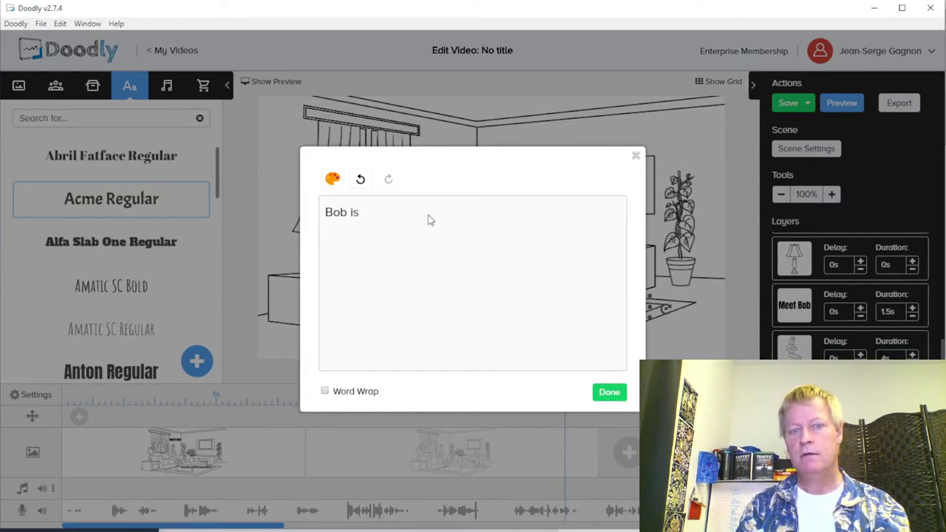
text( hard working...)
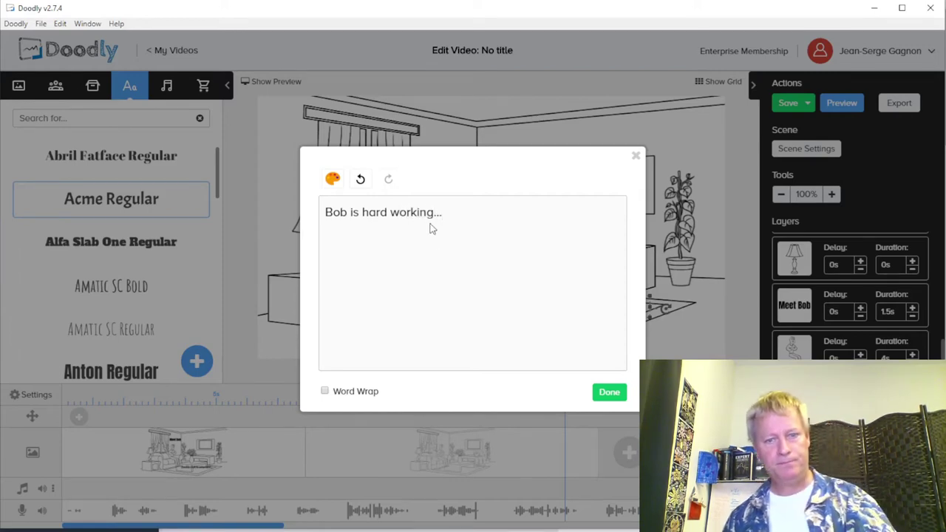
click(609, 392)
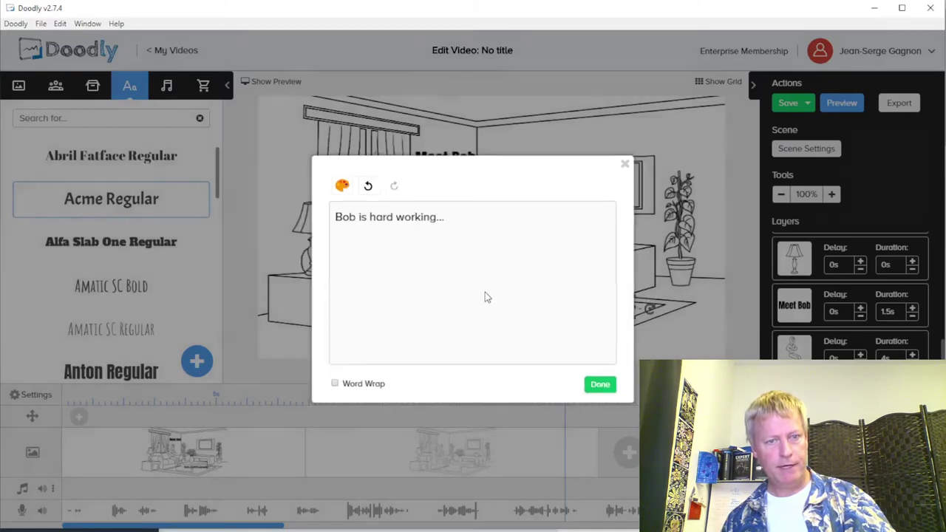
Move the "Bob is hard working..." text in front of the sofa and try an opacity of 25%
drag(510, 312, 402, 300)
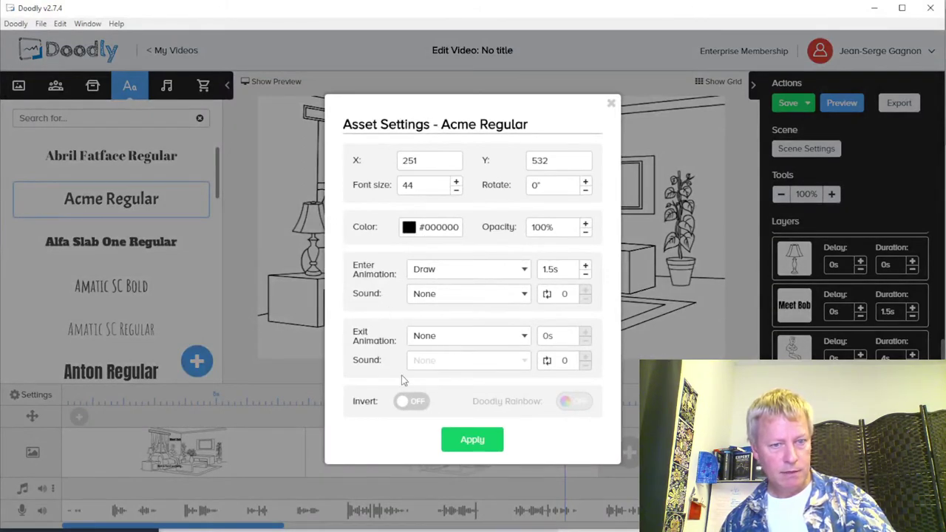
click(587, 235)
drag(560, 234, 531, 232)
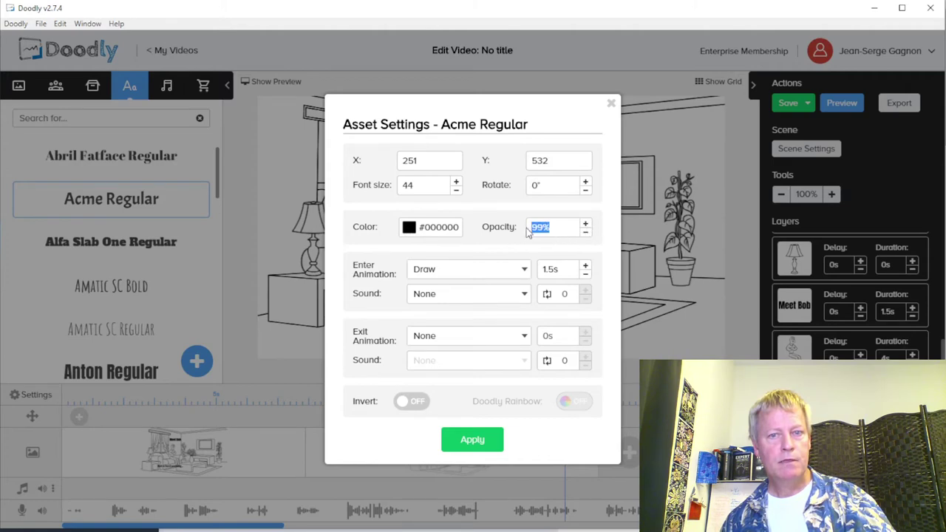
text(25)
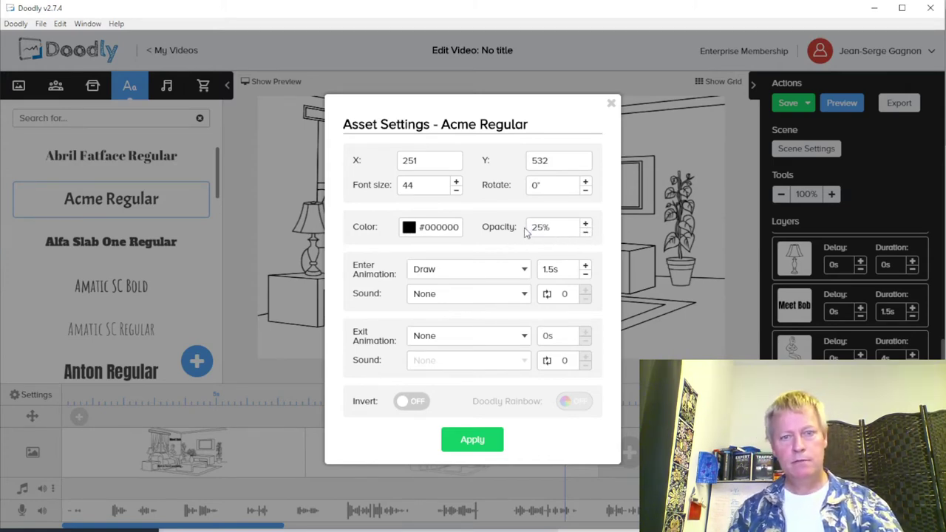
click(474, 446)
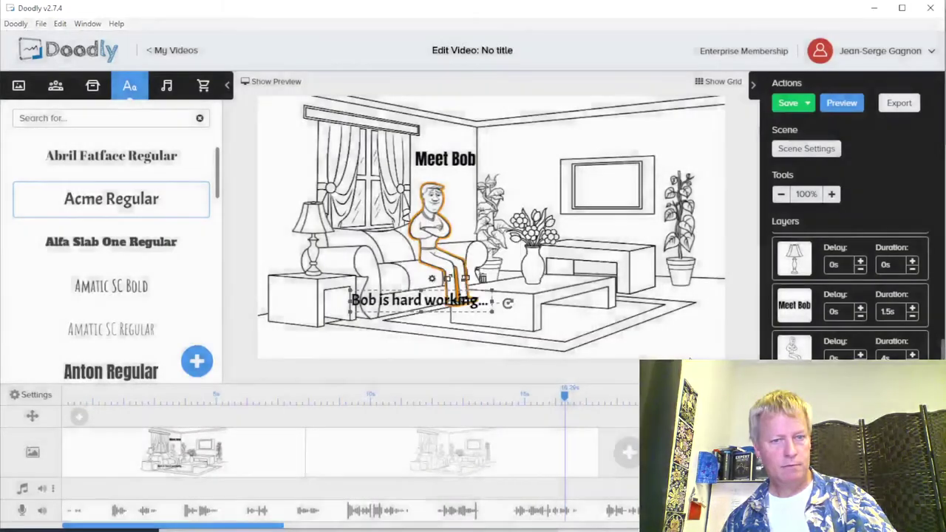
double_click(437, 301)
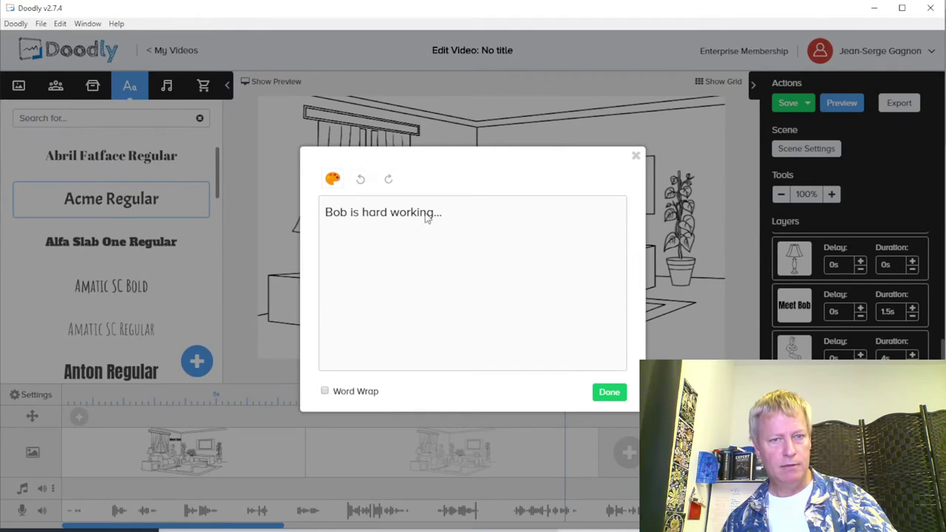
click(610, 391)
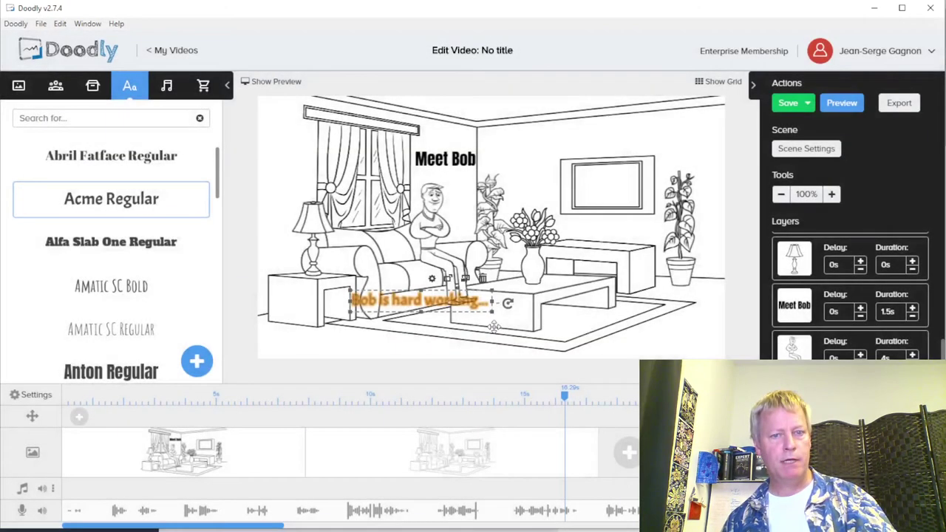
Set the "Bob is hard working..." text's opacity to 100% and move it onto the wall above the TV
click(432, 278)
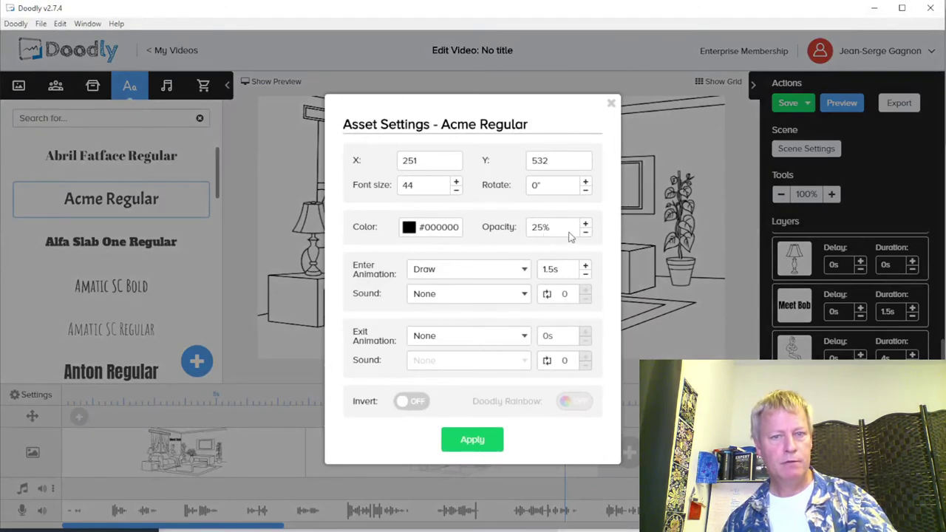
drag(558, 231, 528, 238)
text(100%)
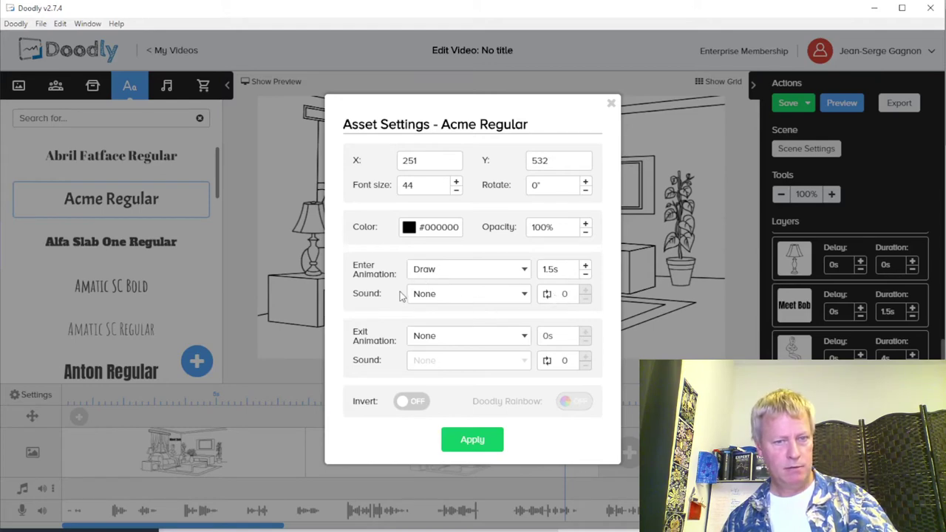
click(473, 441)
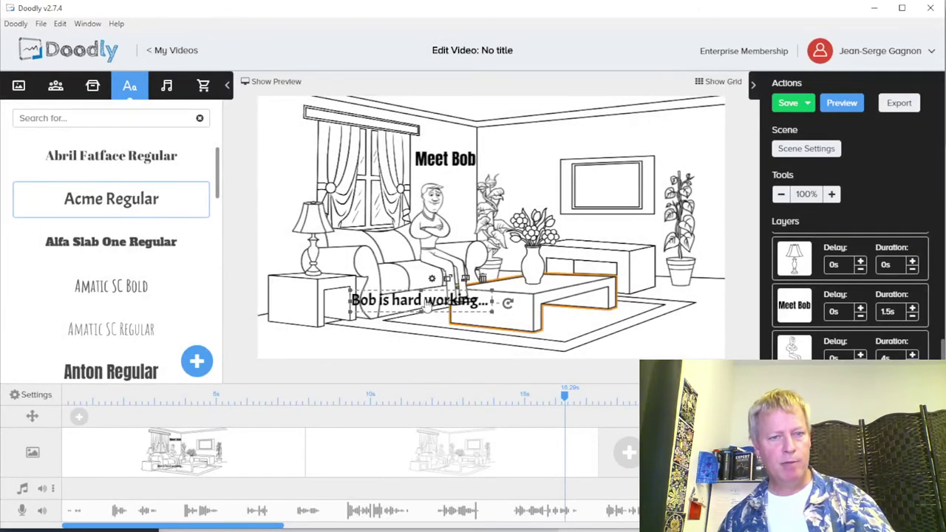
drag(414, 297, 603, 123)
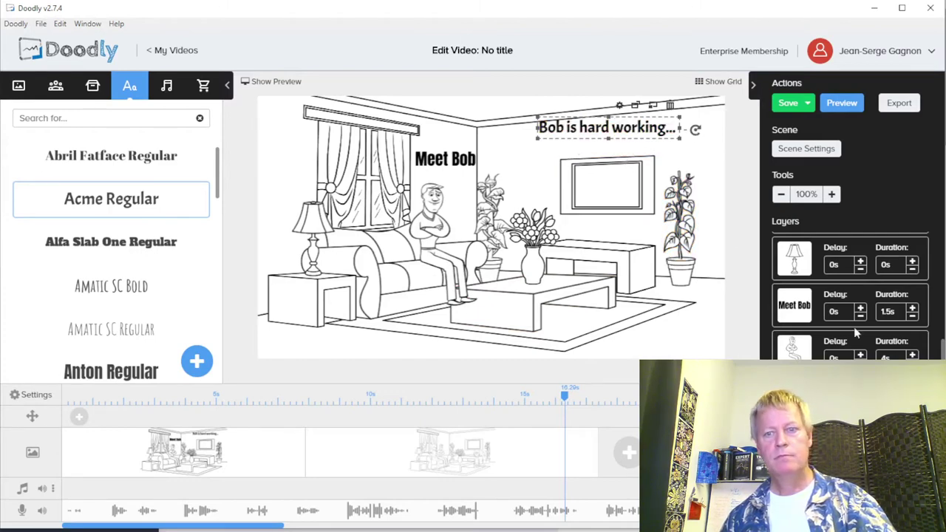
Give the "Bob is hard working..." text an Erase exit animation with a duration of 0s
click(621, 107)
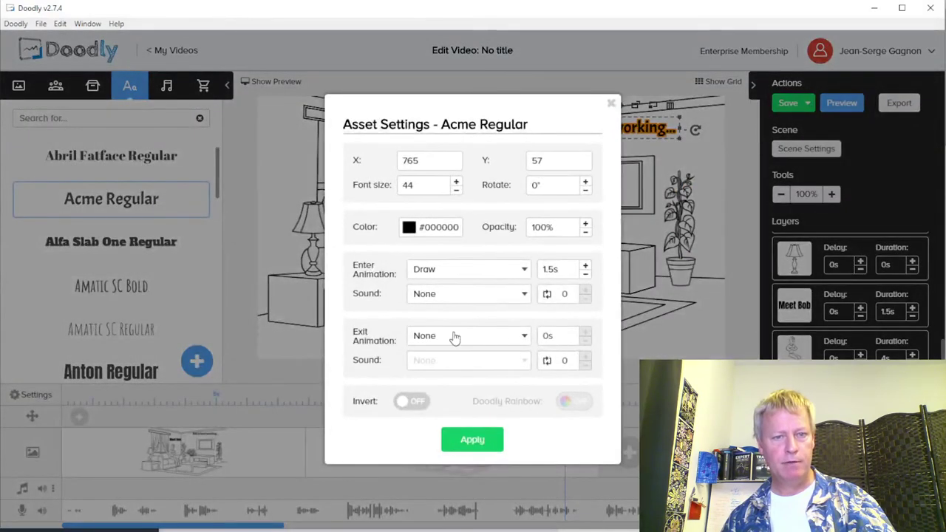
click(523, 335)
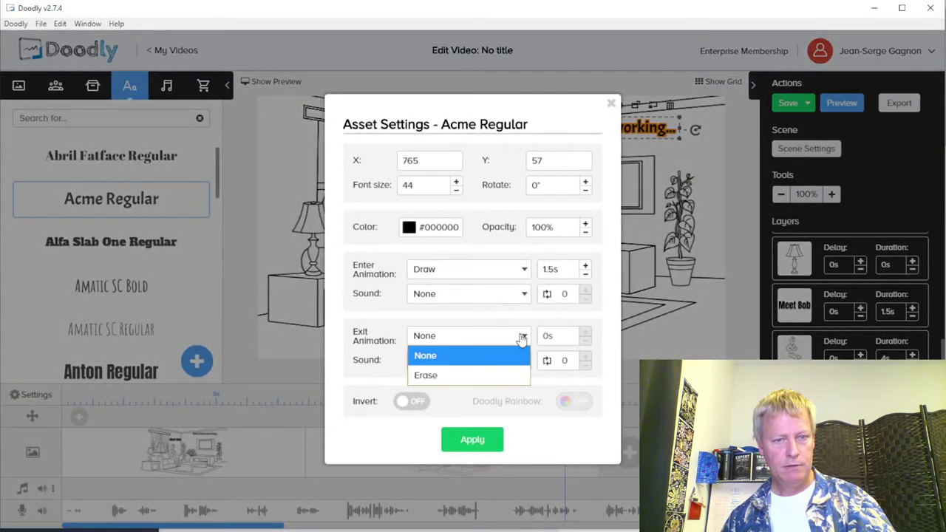
click(462, 376)
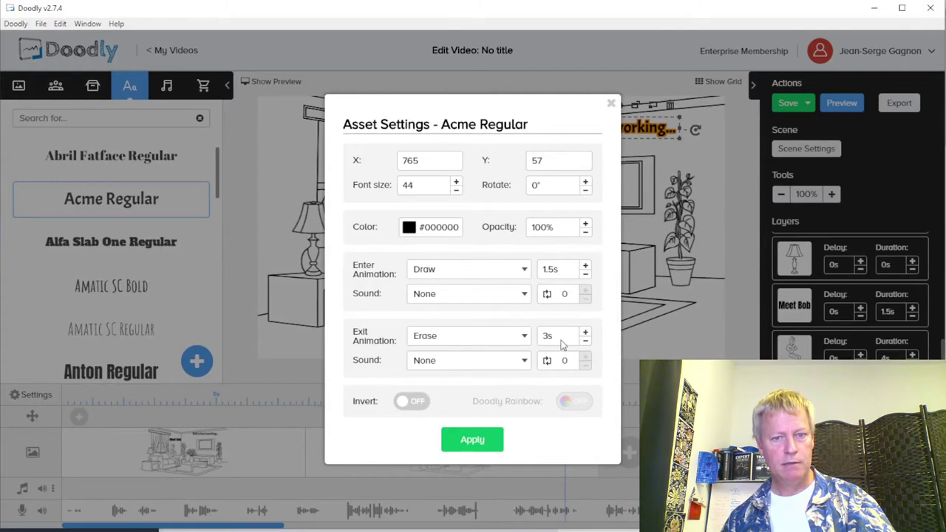
drag(562, 339, 528, 339)
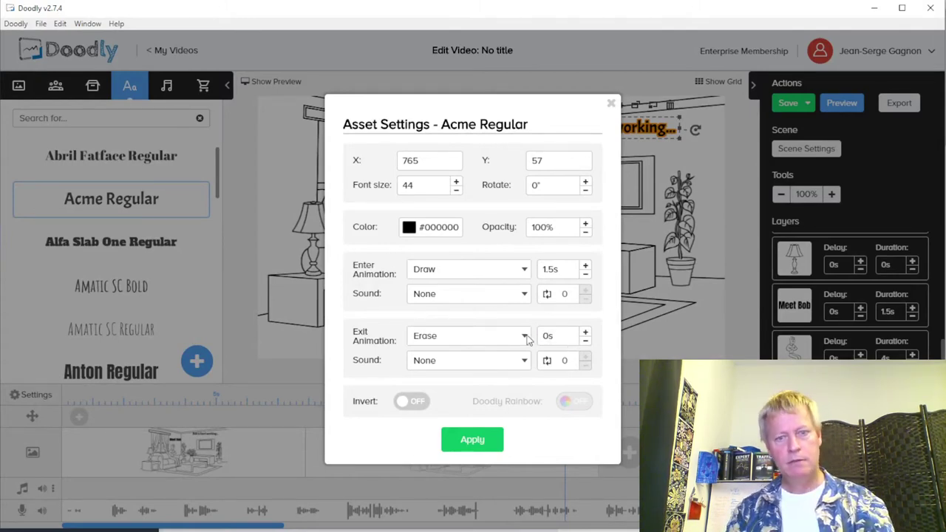
click(482, 441)
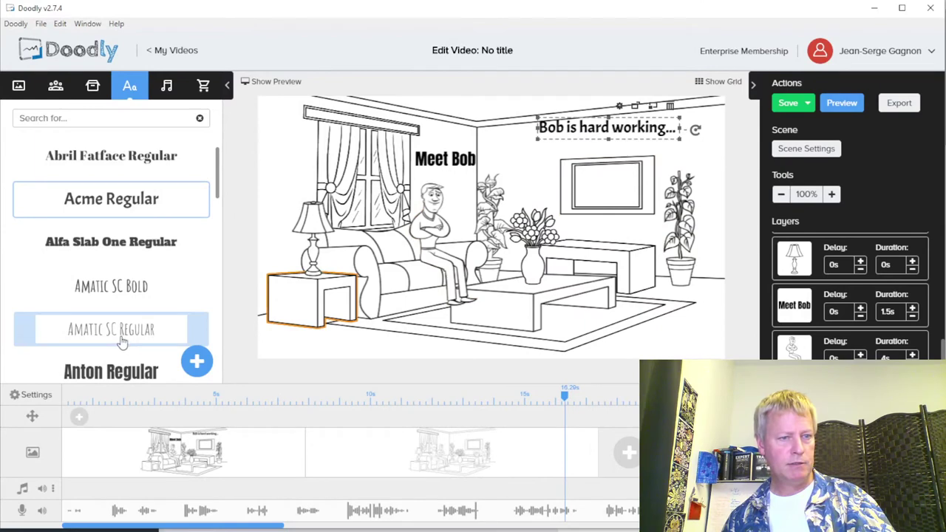
Add a second Acme Regular text object near the TV and change its placeholder to "Bob is a family man..."
drag(113, 210, 600, 168)
click(591, 164)
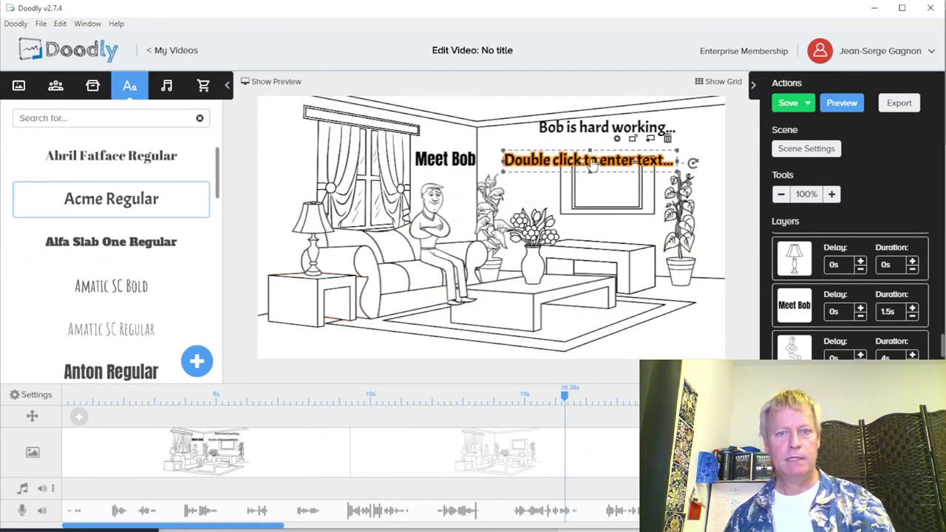
double_click(592, 164)
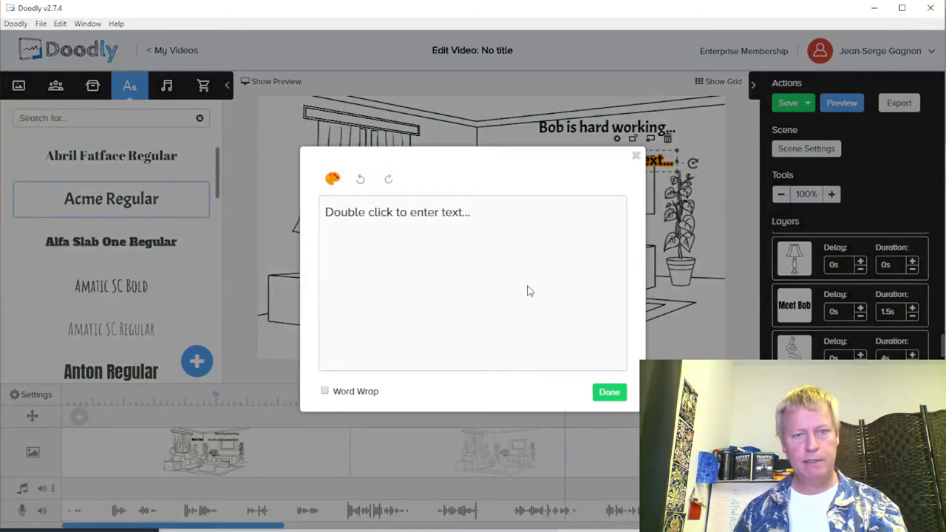
key(ctrl+a)
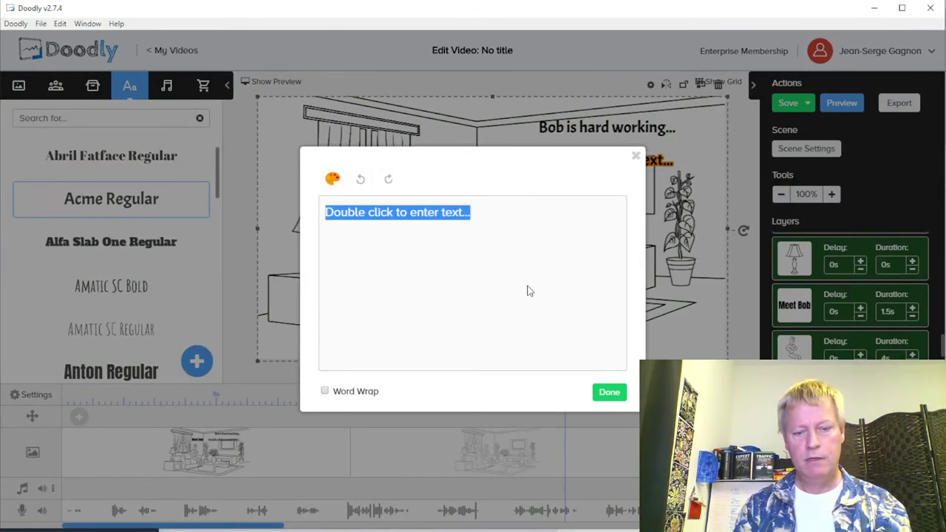
text(Bob is a fa)
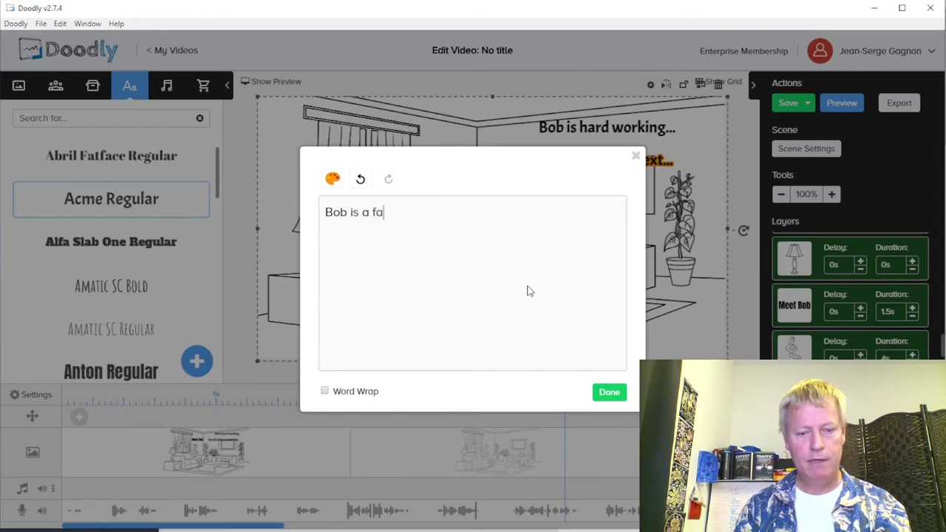
text(mily man...)
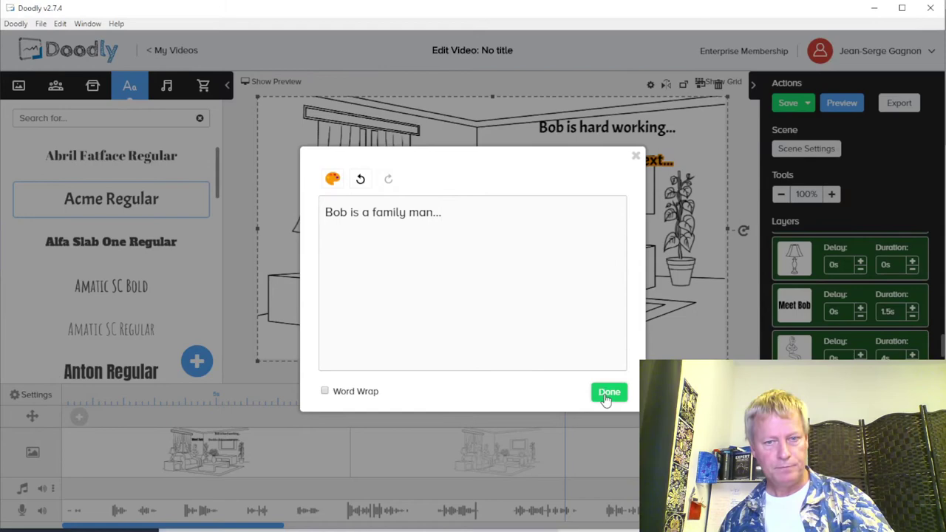
click(607, 393)
Select only the "Bob is a family man..." text and position it directly beneath the "Bob is hard working..." line
mouse_move(599, 171)
mouse_down()
mouse_move(624, 161)
mouse_move(598, 165)
mouse_up()
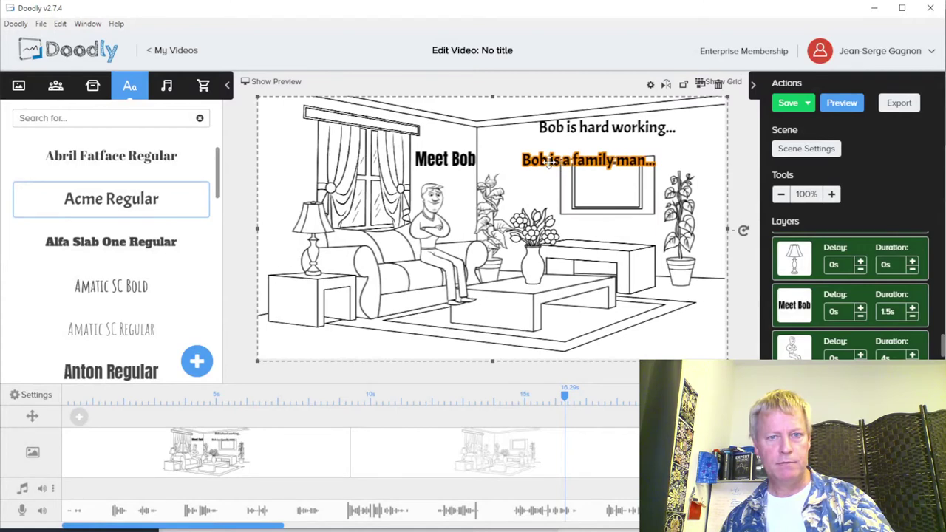
drag(533, 160, 528, 164)
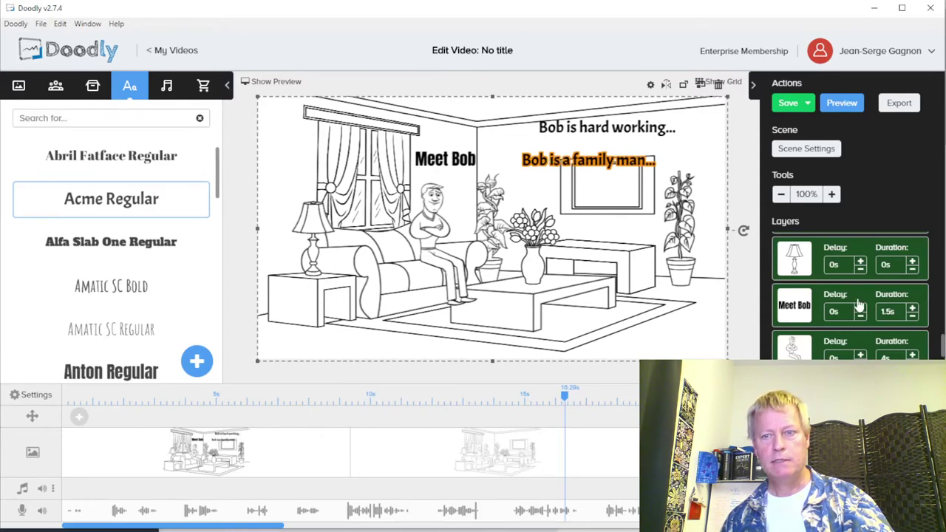
scroll(856, 306, down, 2)
click(591, 160)
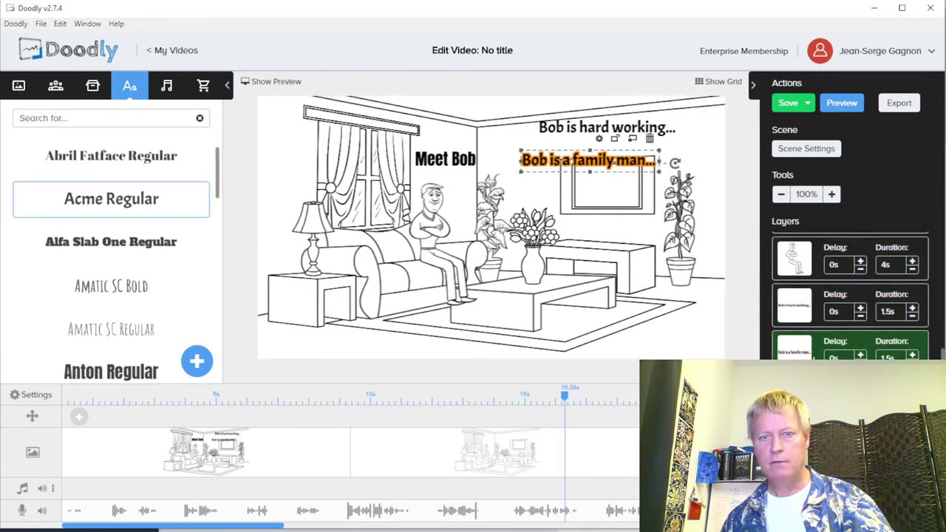
drag(544, 153, 568, 140)
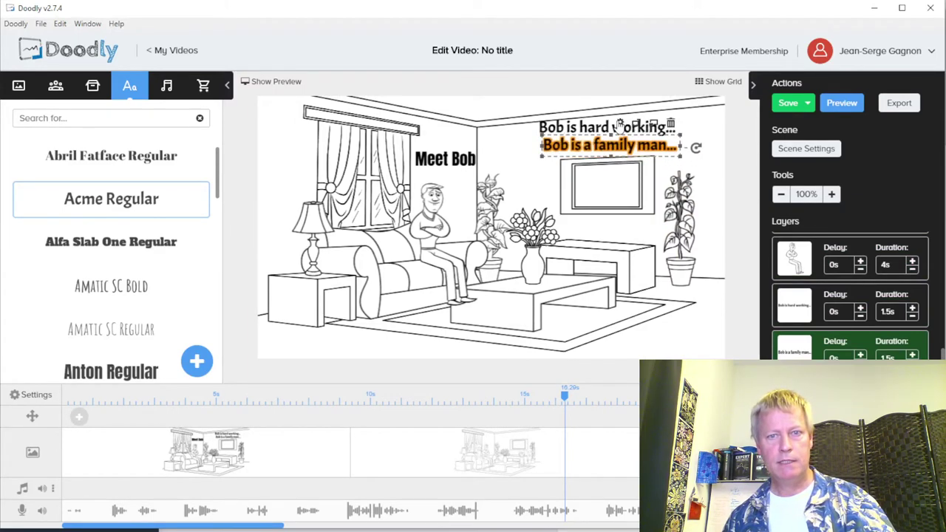
Give the "Bob is a family man..." text an Erase exit animation
double_click(620, 125)
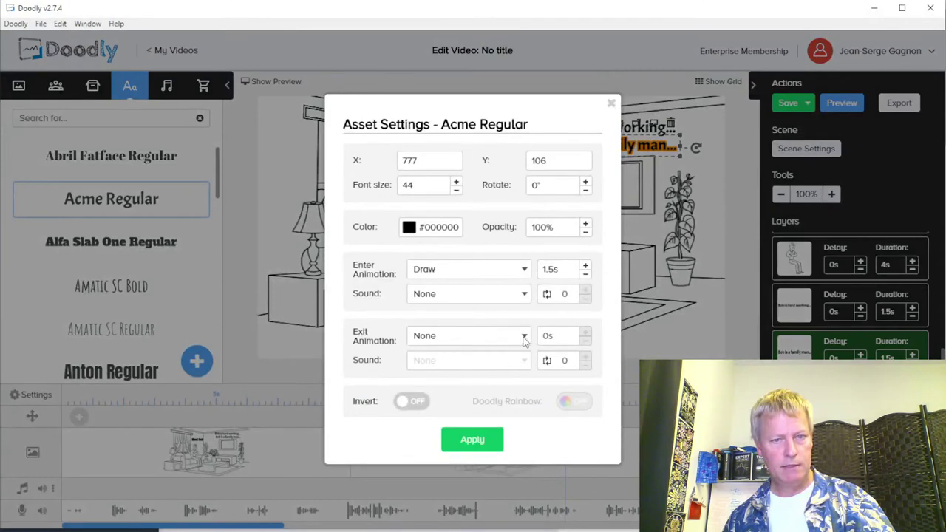
click(473, 338)
click(447, 374)
click(473, 441)
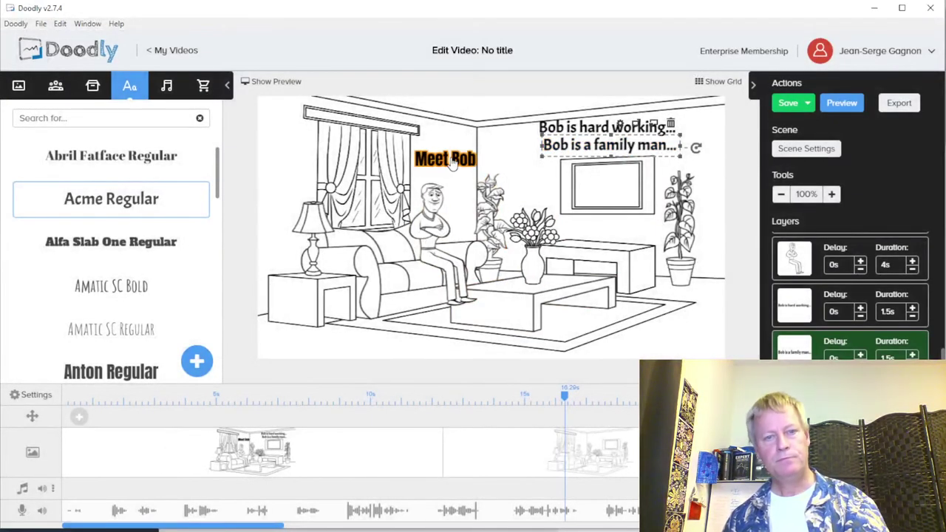
Give the "Meet Bob" text an Erase exit animation, and preview the scene to check how the captions erase
click(453, 161)
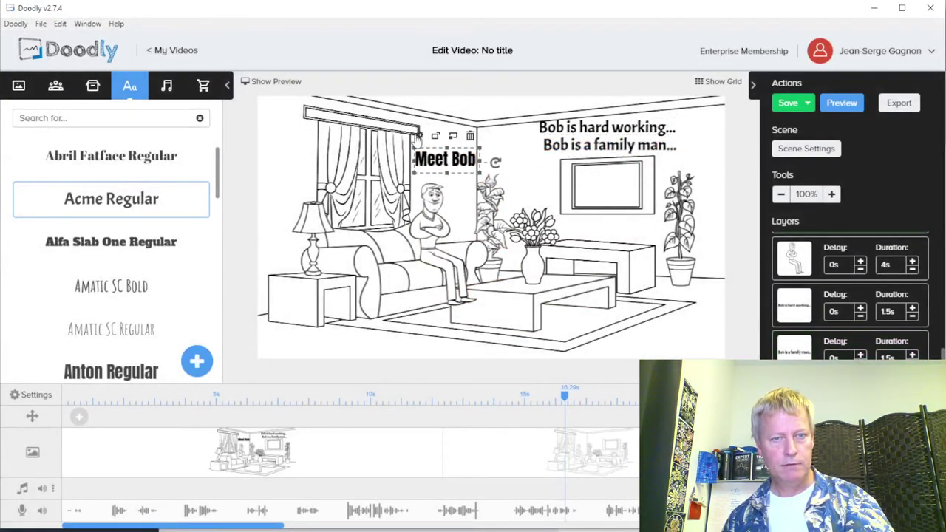
double_click(446, 158)
click(527, 336)
click(456, 375)
click(482, 442)
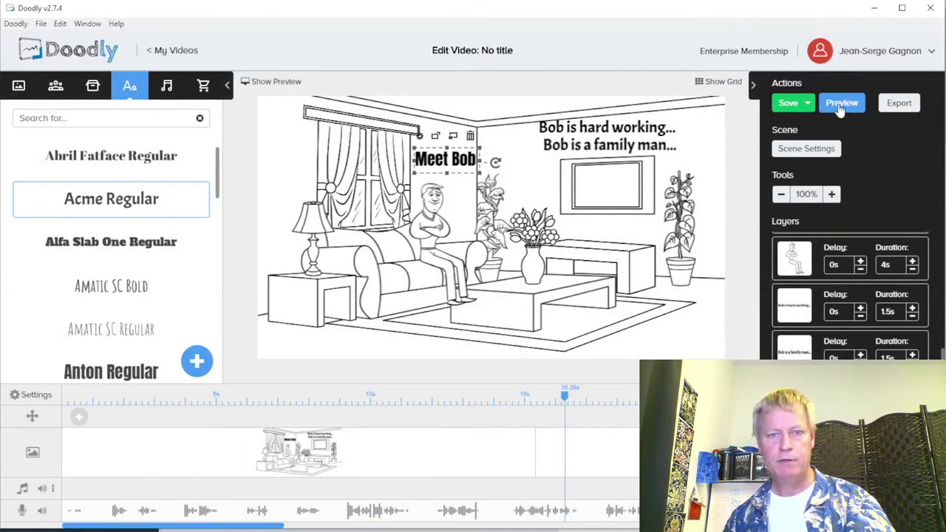
click(840, 105)
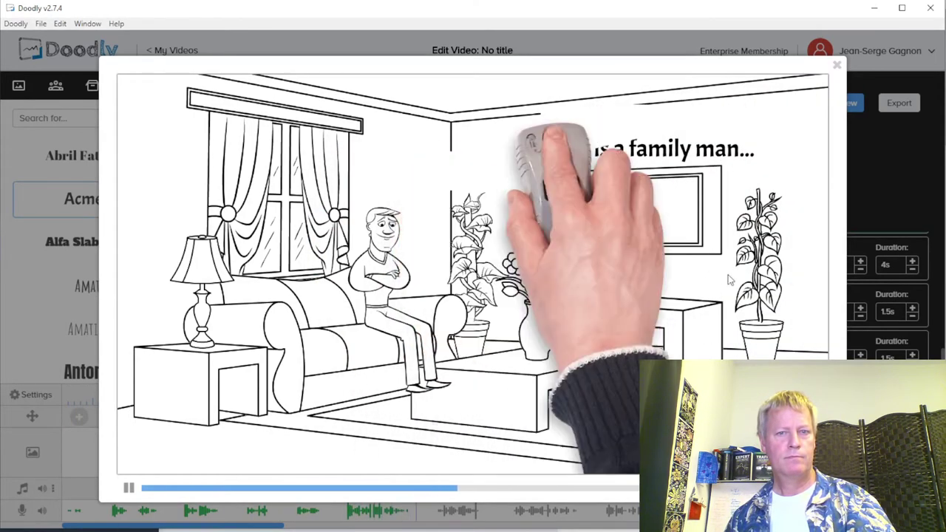
click(836, 65)
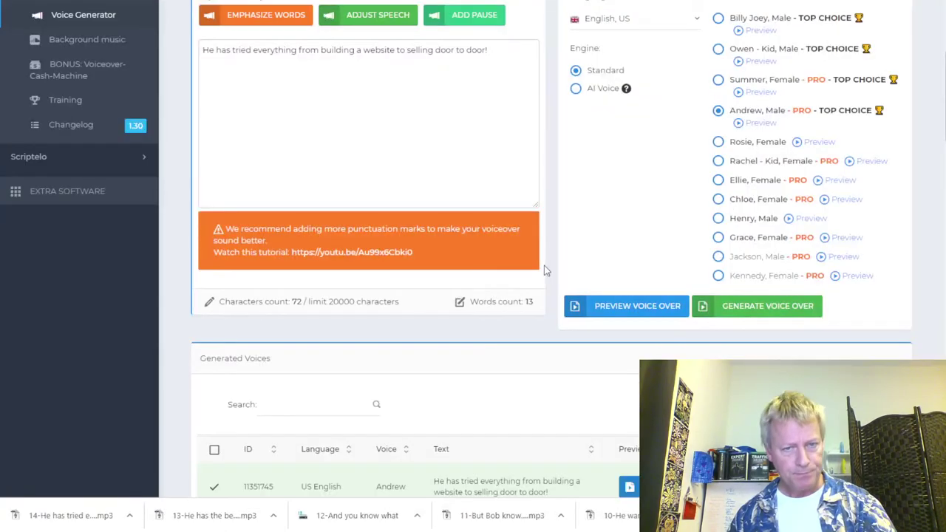
Switch to the Speechelo voice generator and bring the "text for video.txt" script from Notepad in front of it
scroll(545, 265, up, 3)
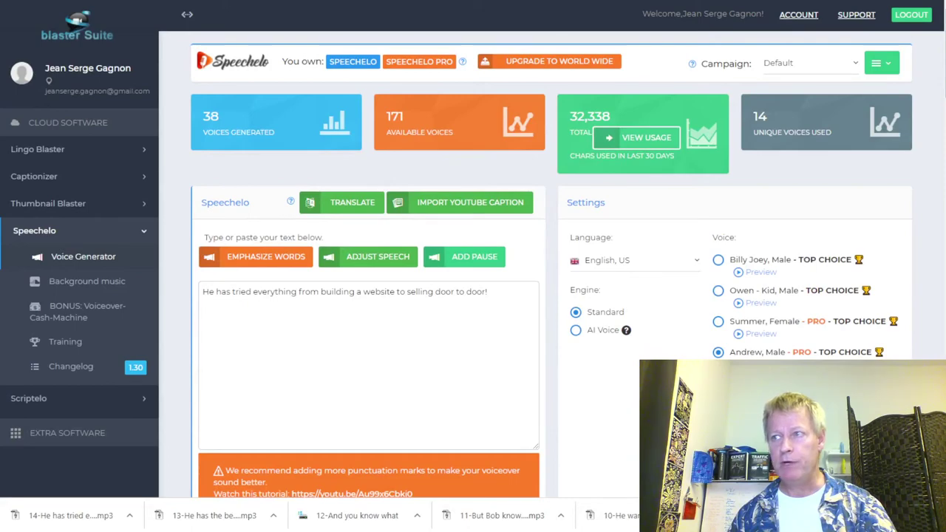
key(alt+Tab)
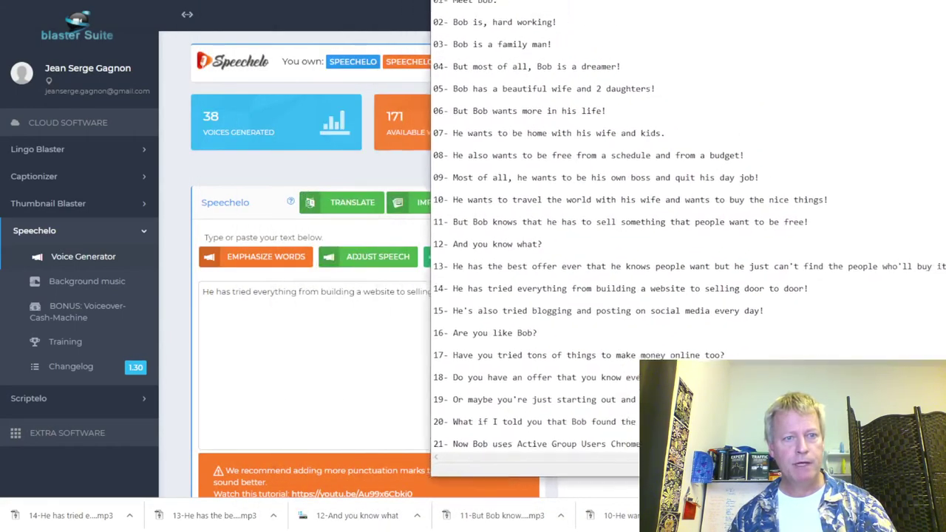
drag(602, 1, 307, 2)
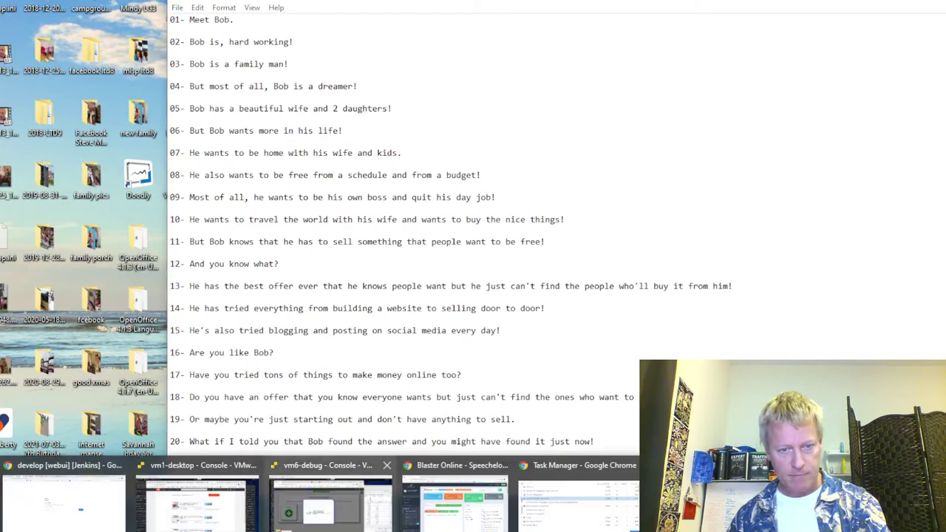
click(551, 509)
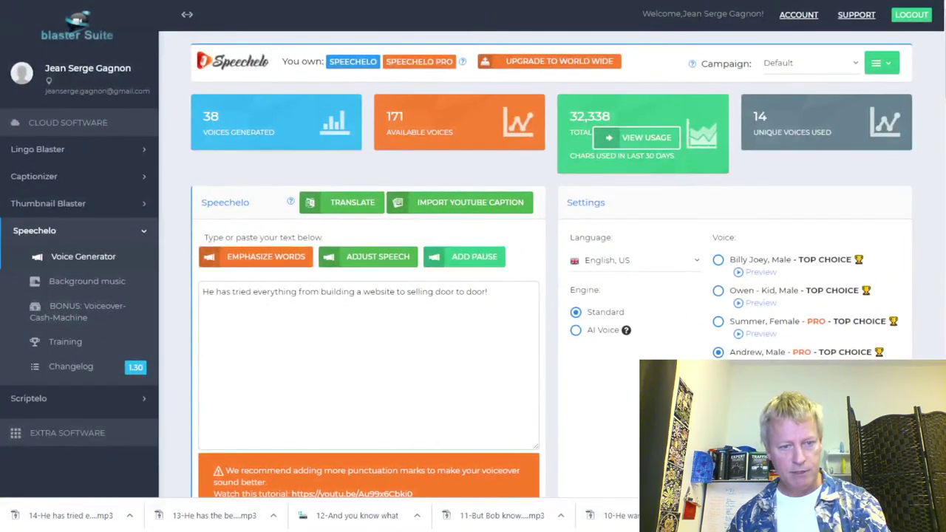
mouse_move(318, 529)
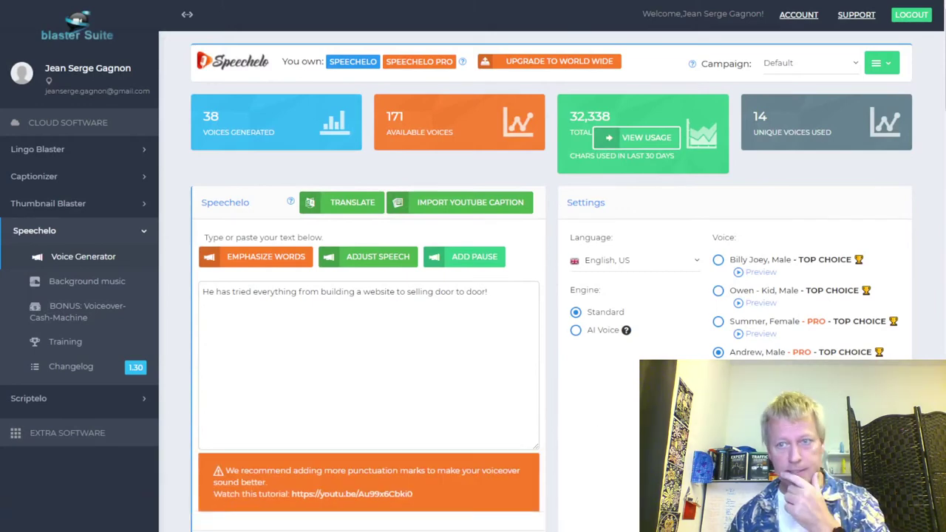
key(alt+Tab)
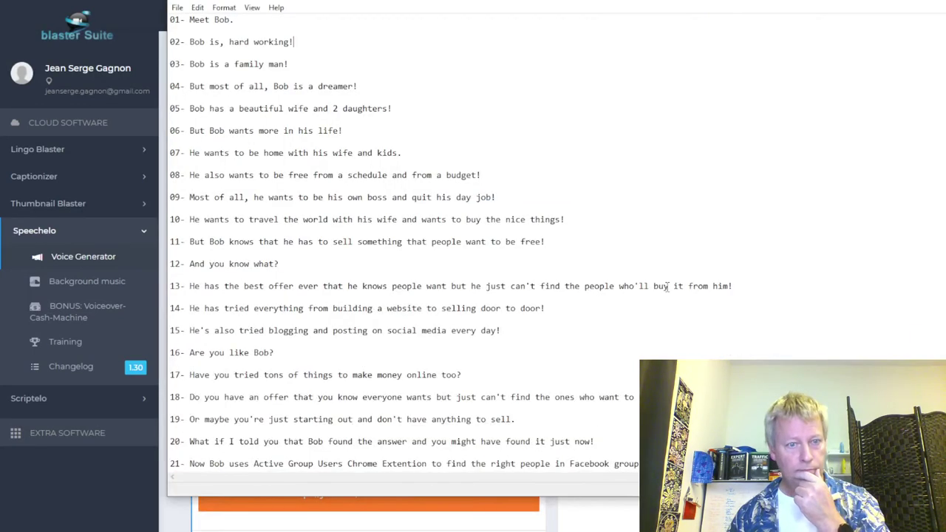
drag(355, 2, 460, 11)
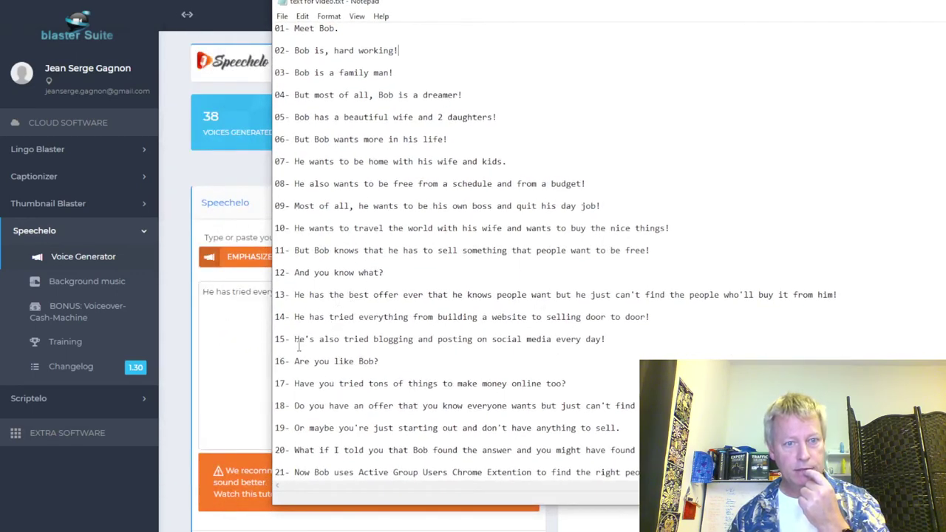
Replace the Speechelo text with script line 15, "He's also tried blogging and posting on social media every day!"
drag(294, 340, 614, 339)
key(ctrl+c)
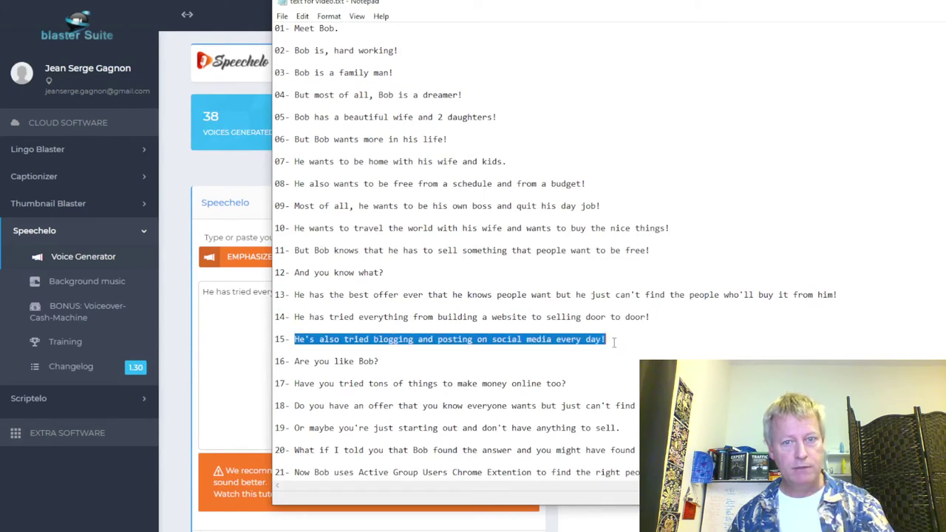
click(252, 359)
key(ctrl+a)
key(ctrl+v)
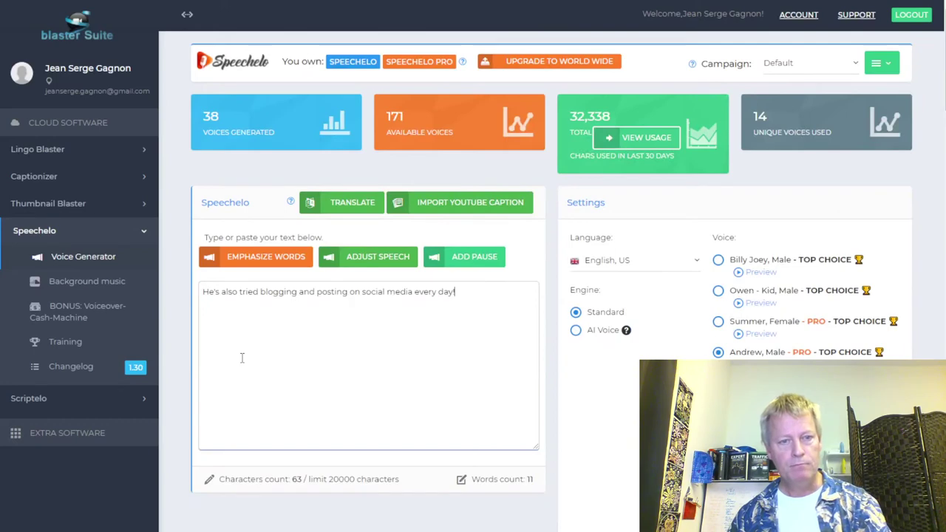
Generate the voice-over for the blogging and social media line with the Andrew voice
scroll(600, 421, down, 1)
scroll(601, 421, down, 1)
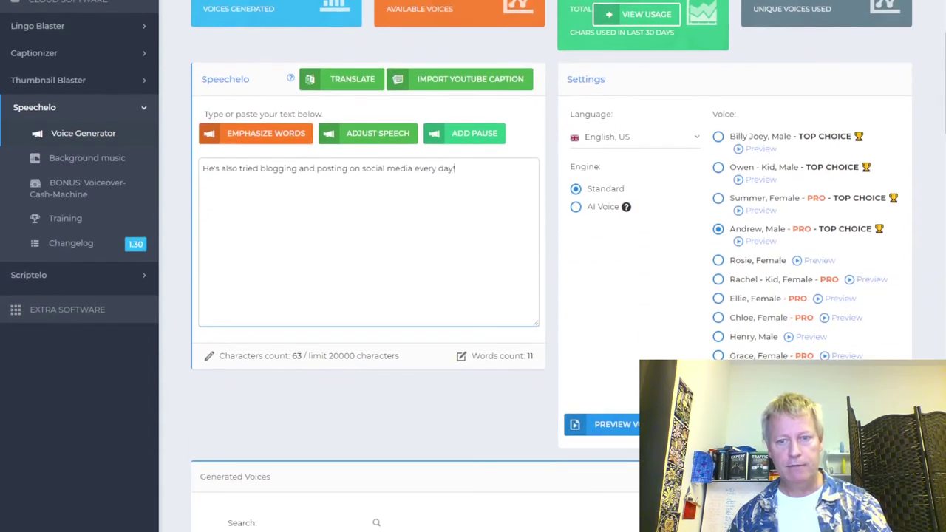
click(654, 424)
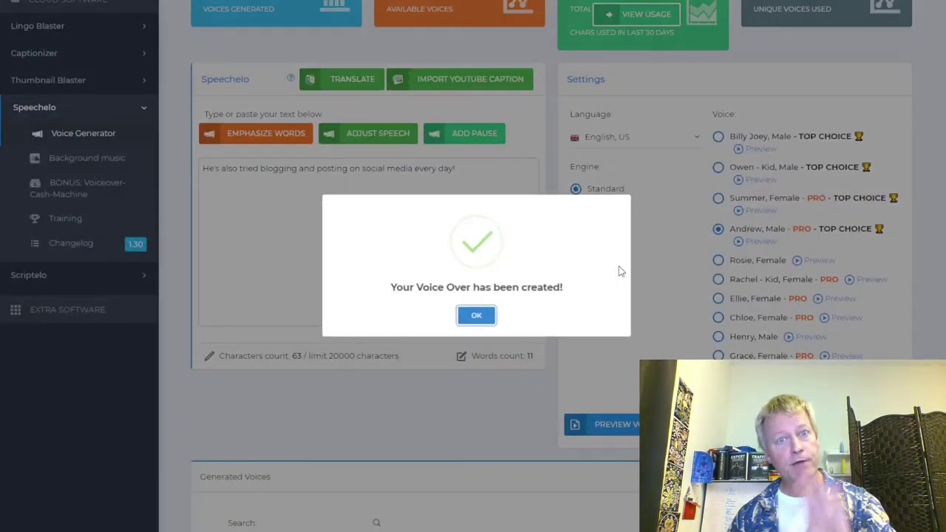
click(474, 316)
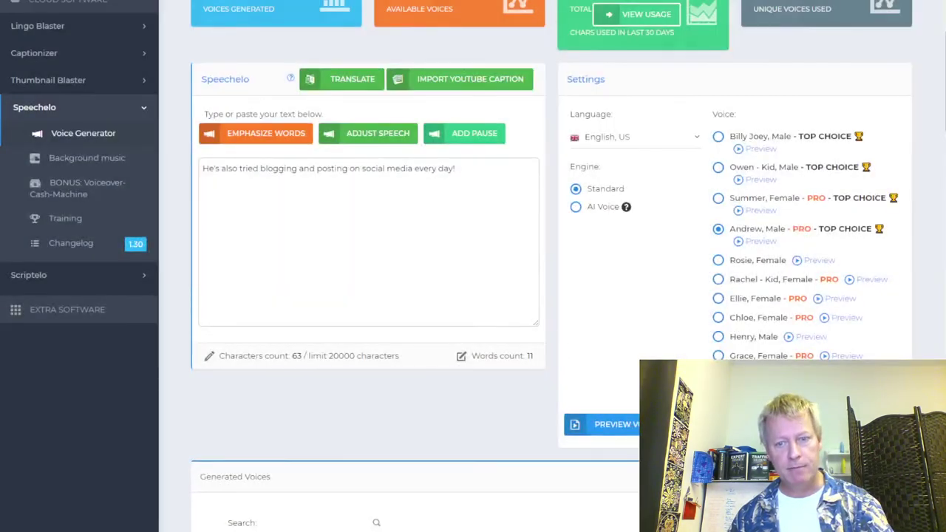
Download the newest voice-over and save it as "15-He's also tried blogging and posting on social media every day!"
scroll(507, 318, down, 4)
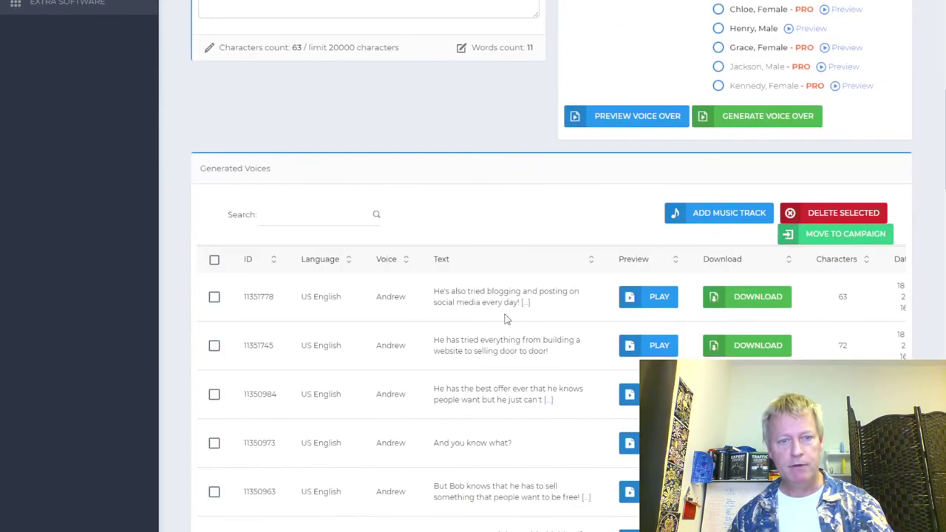
click(755, 303)
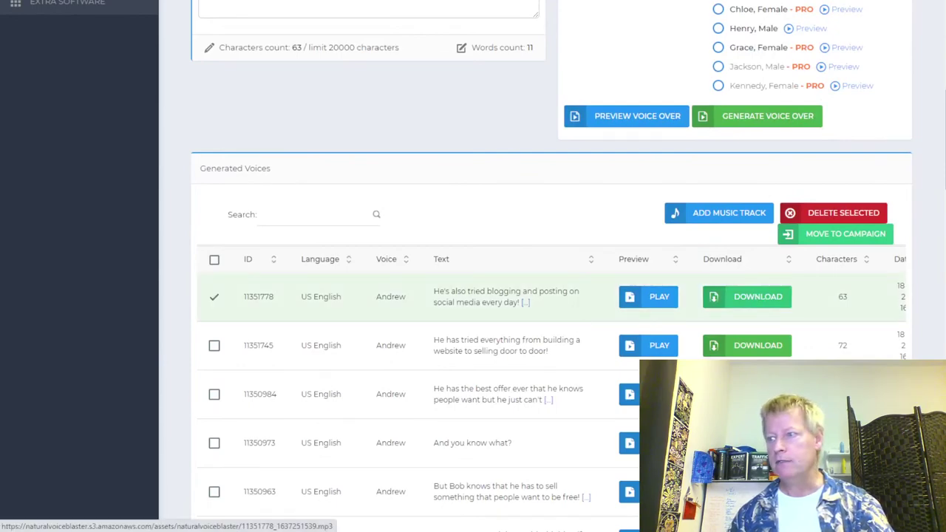
drag(945, 0, 446, 0)
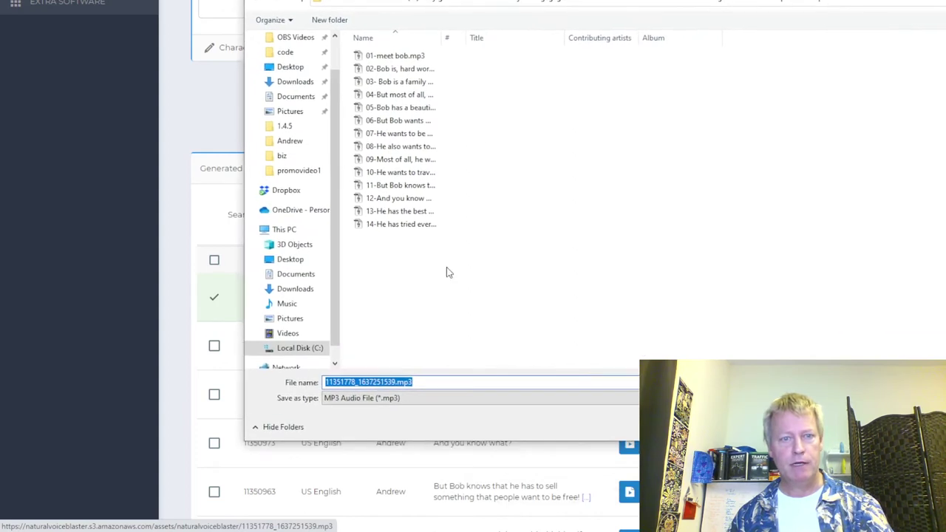
text(15-)
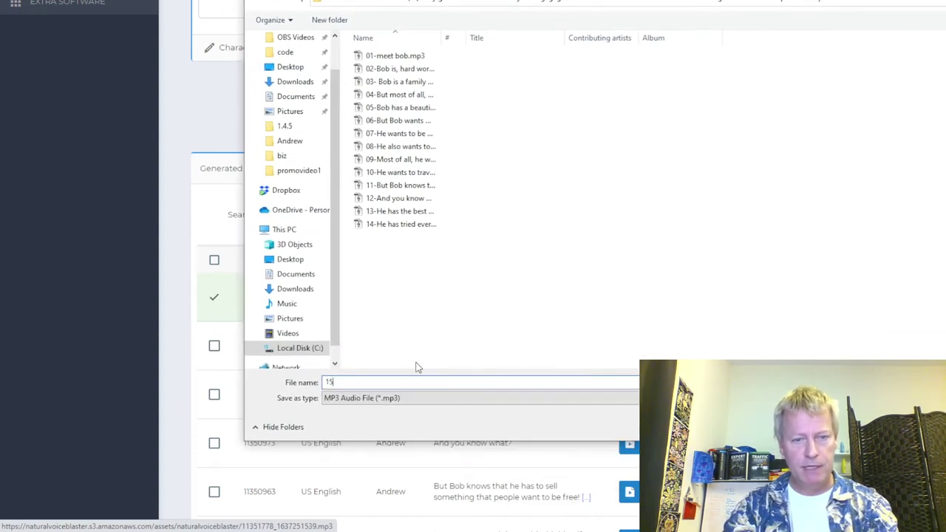
key(ctrl+v)
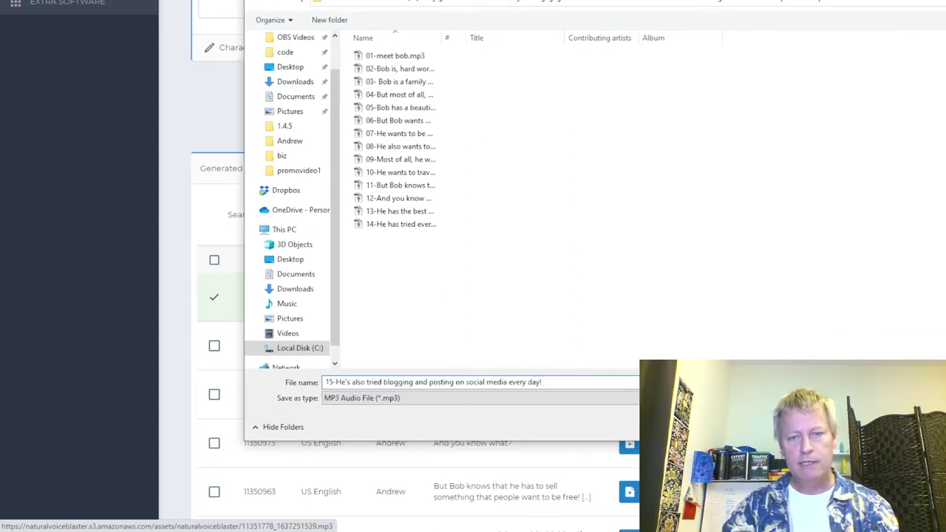
key(Return)
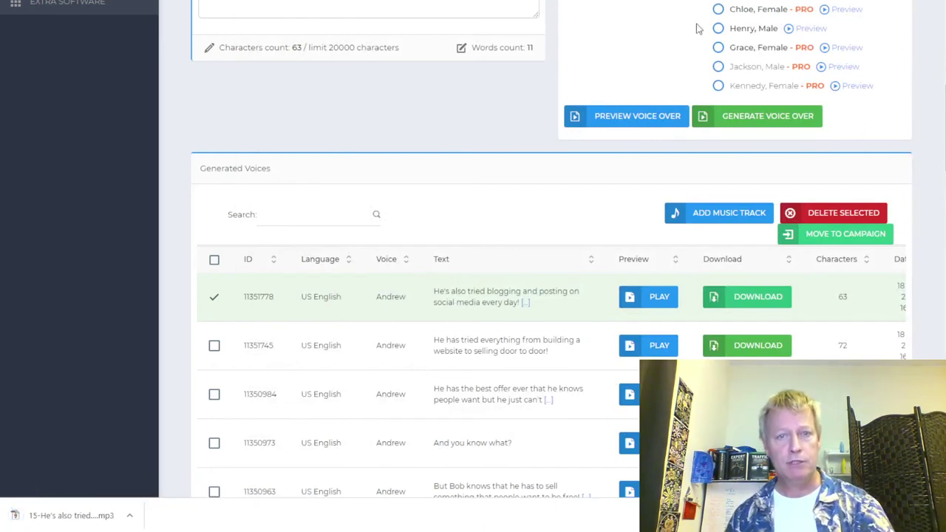
Replace the Speechelo text with script line 16, "Are you like Bob?", and generate its voice-over with the Andrew voice
key(alt+Tab)
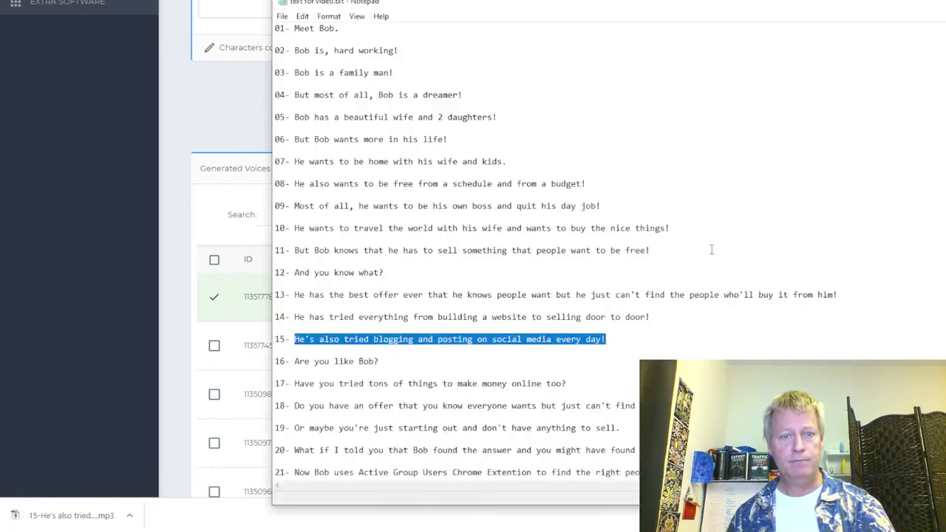
drag(296, 361, 361, 361)
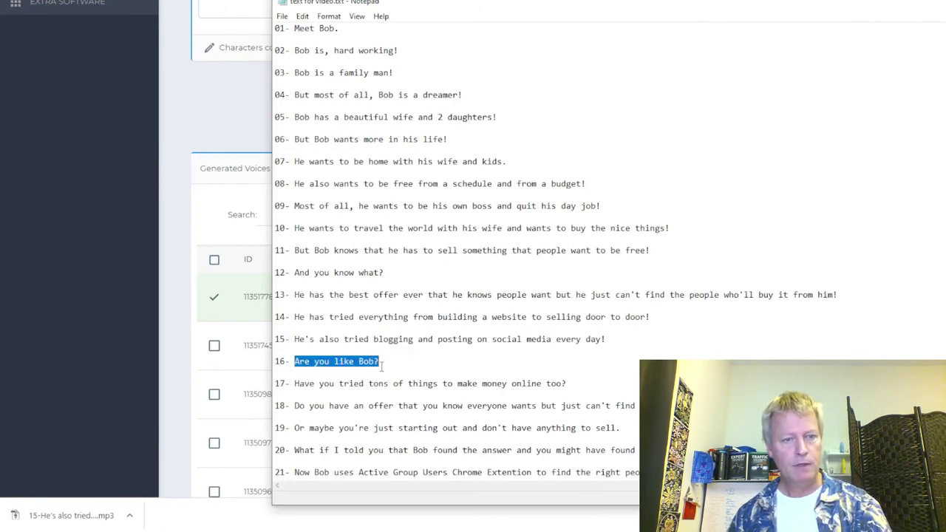
key(alt+Tab)
scroll(334, 154, up, 3)
click(364, 117)
key(ctrl+a)
text(Are you like Bob?)
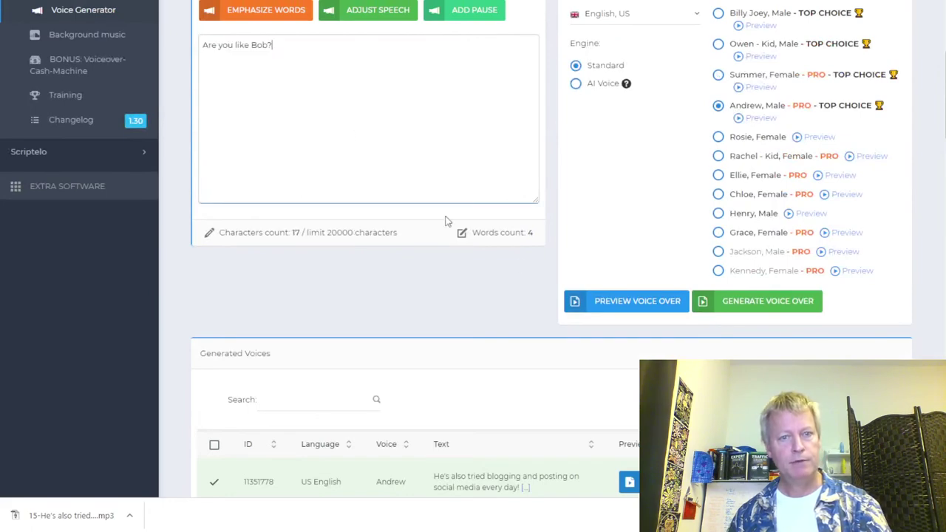
click(772, 301)
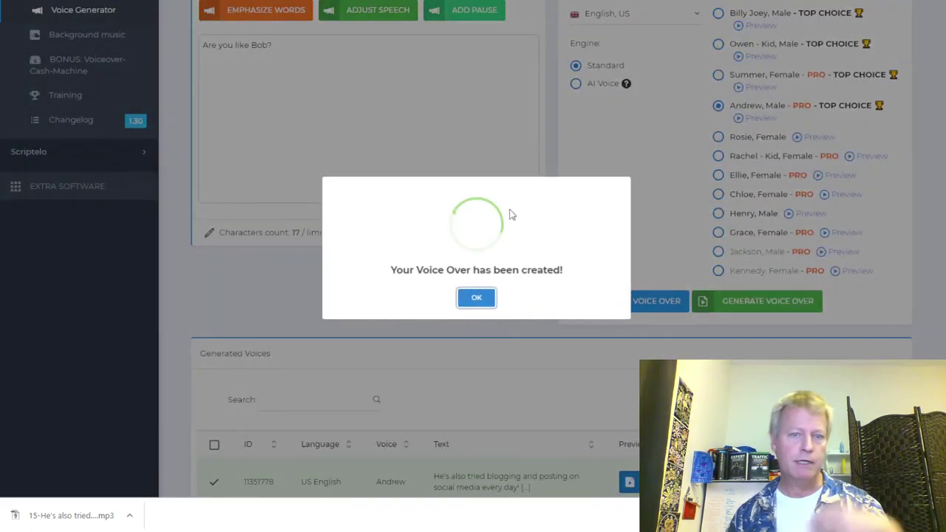
click(486, 298)
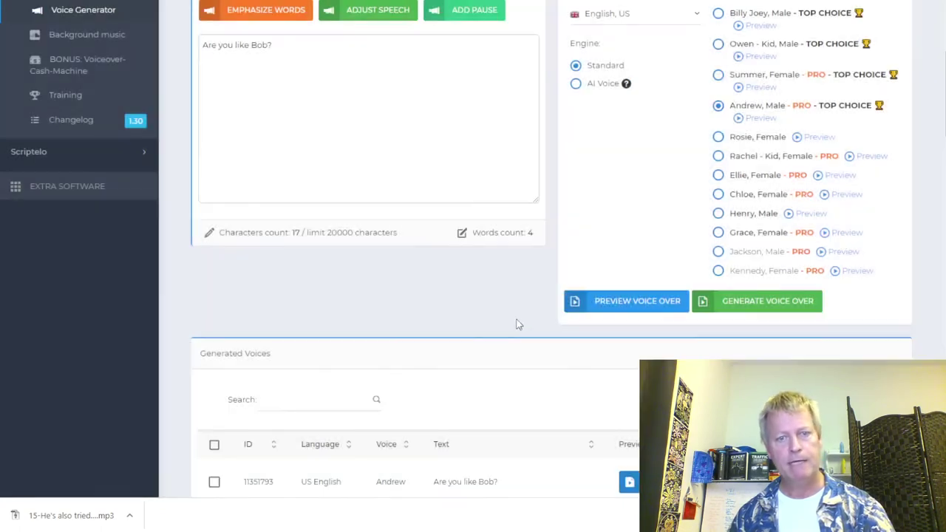
Download the "Are you like Bob?" voice-over and save it as "16-Are you like Bob"
scroll(584, 394, down, 2)
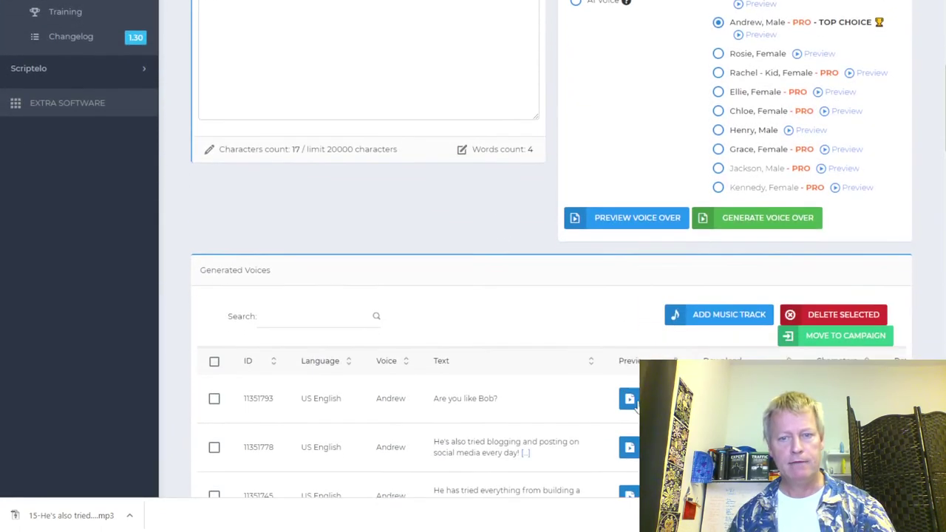
mouse_move(623, 369)
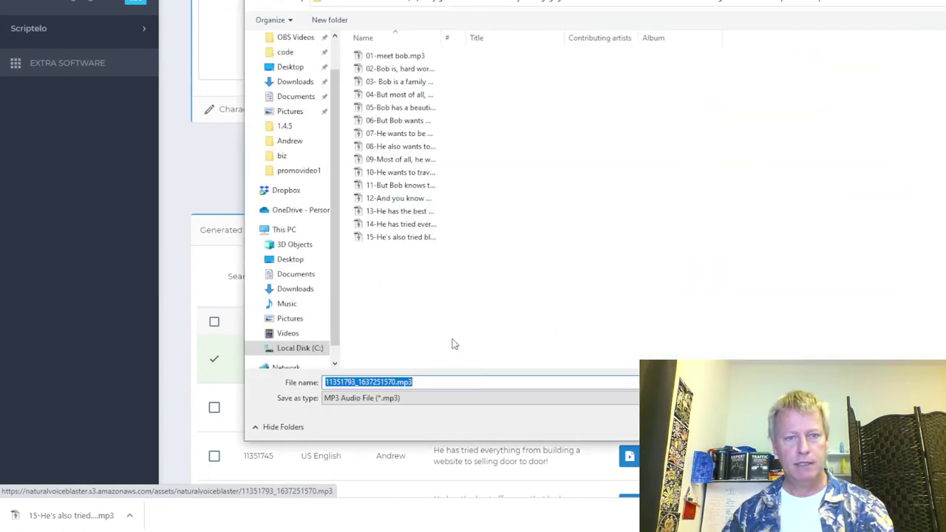
text(16-Are you like Bob?)
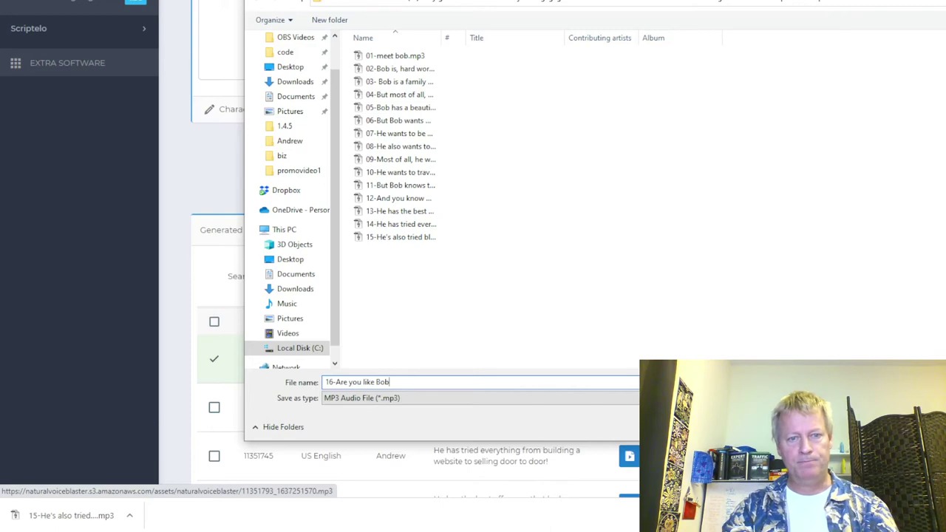
key(Return)
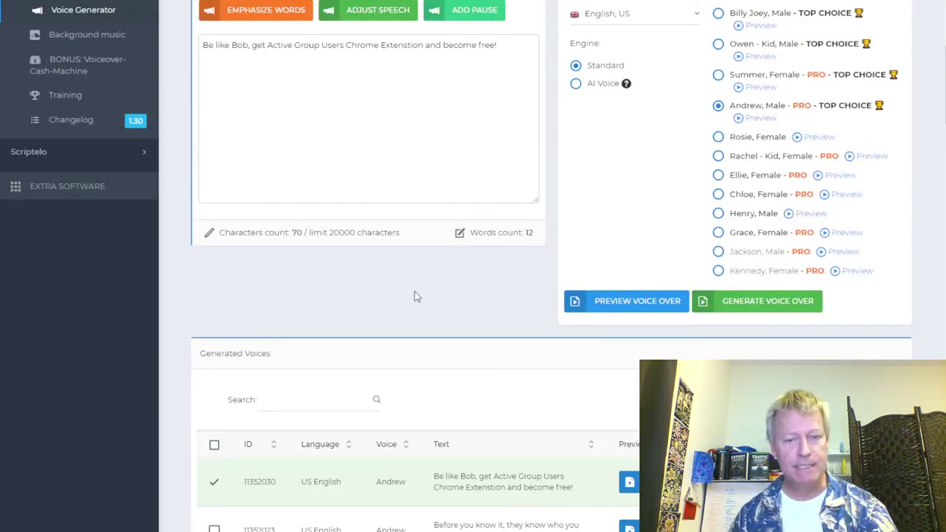
Switch to Doodly and remove the full-length Jackson voice-over clip from the voice-over track
mouse_move(325, 531)
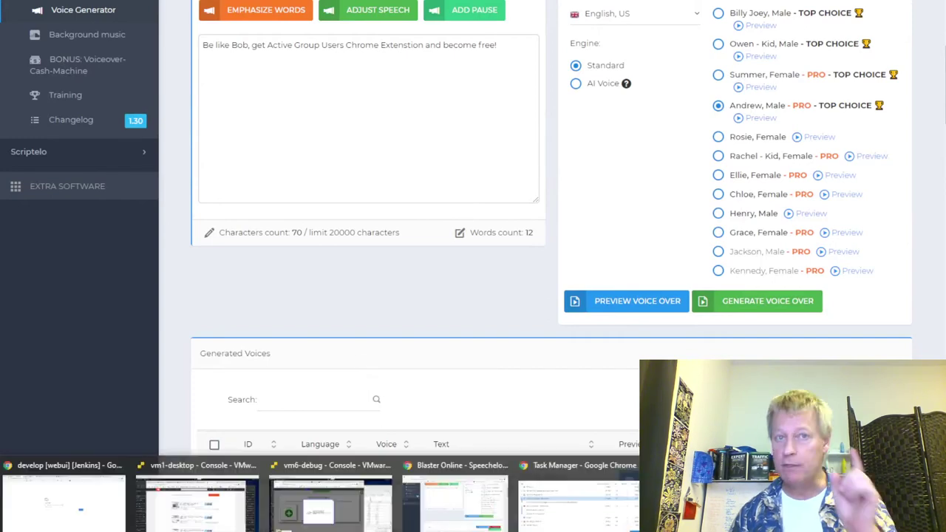
mouse_move(294, 531)
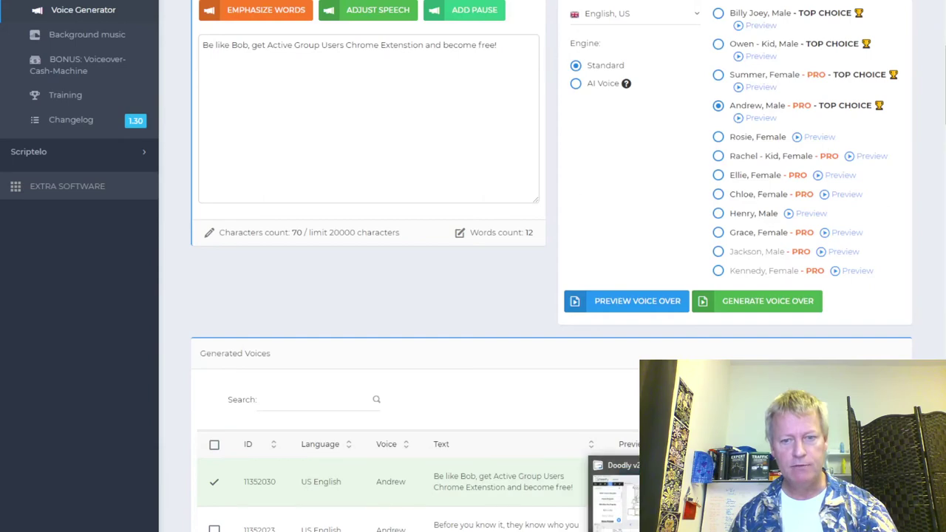
click(610, 531)
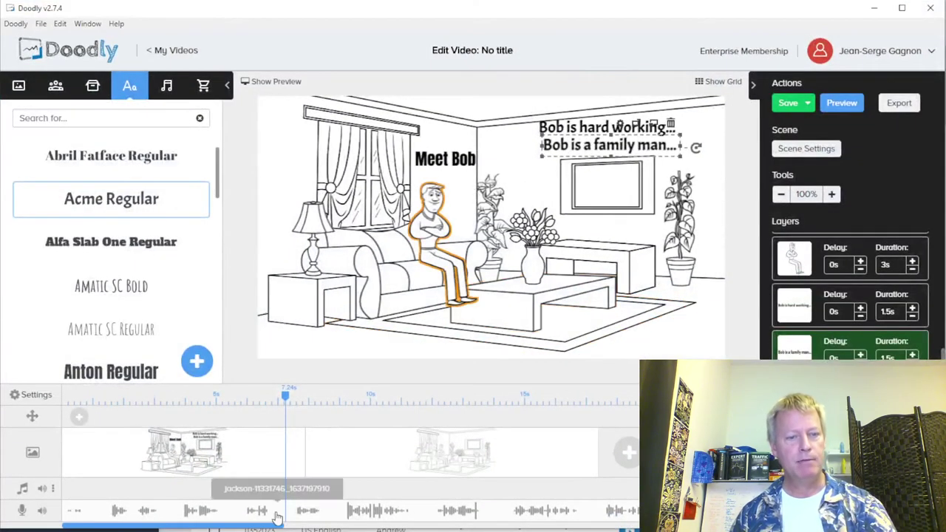
right_click(108, 513)
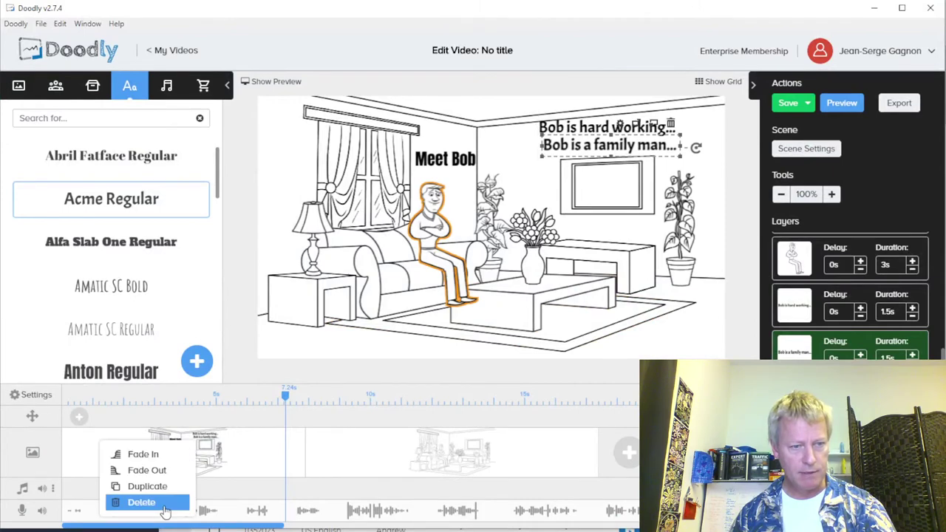
click(180, 502)
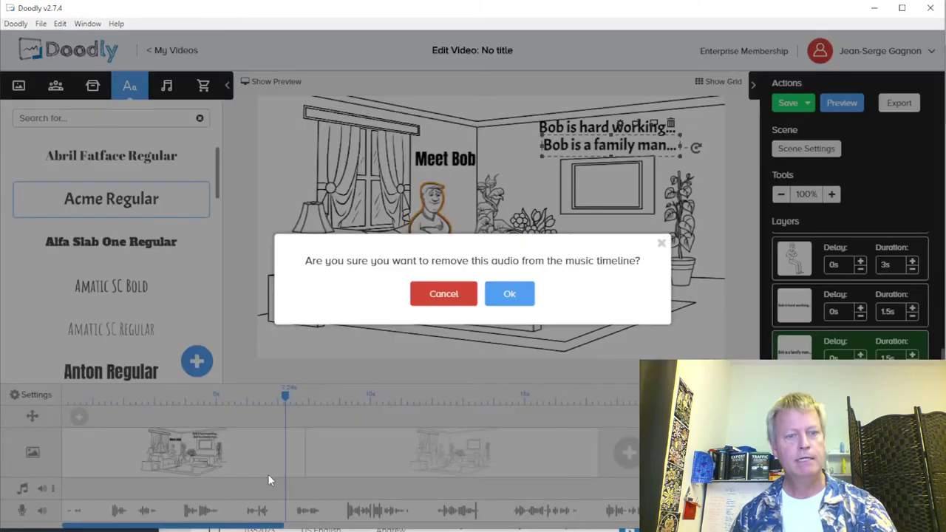
click(507, 294)
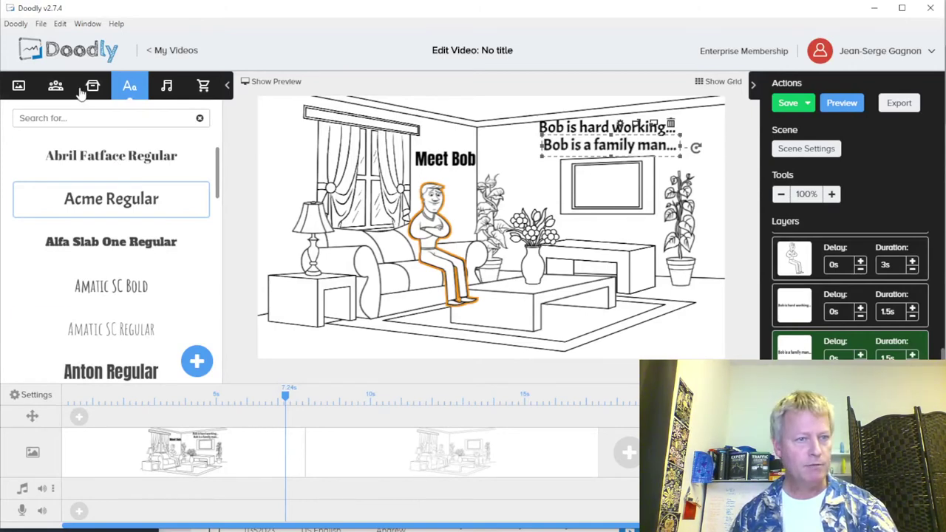
Delete the Jackson voice-over recording from the sound library
click(167, 87)
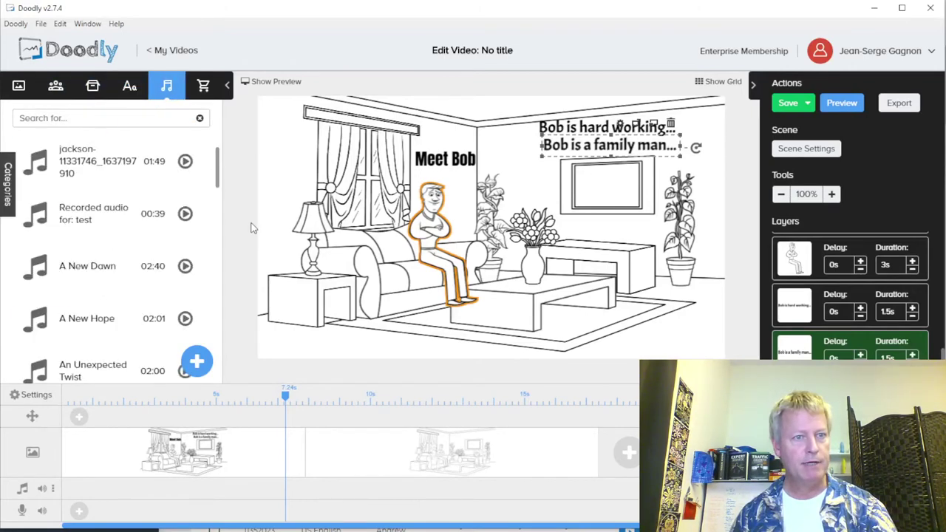
right_click(151, 172)
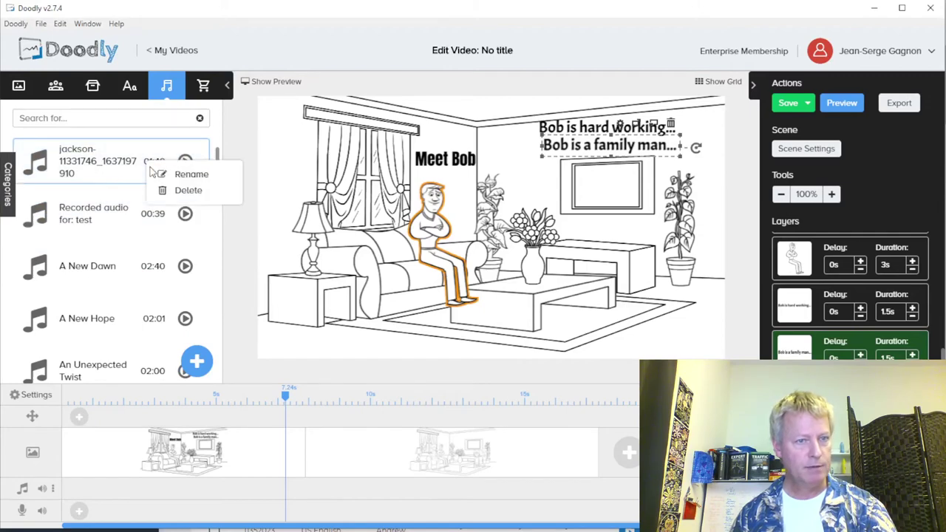
click(181, 190)
click(503, 314)
click(503, 314)
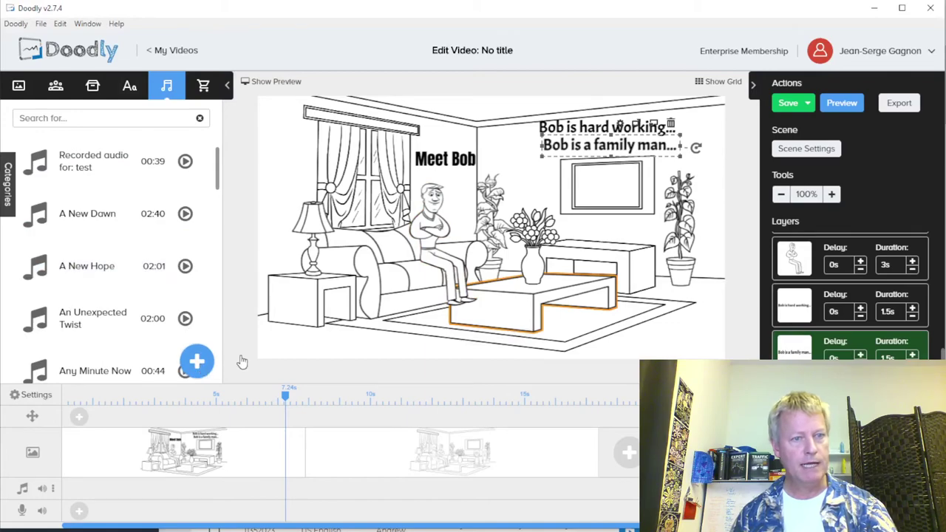
Import "01-meet bob.mp3" from the promovideo1 Andrew folder into the sound library, keeping its file name as title
click(196, 362)
click(477, 273)
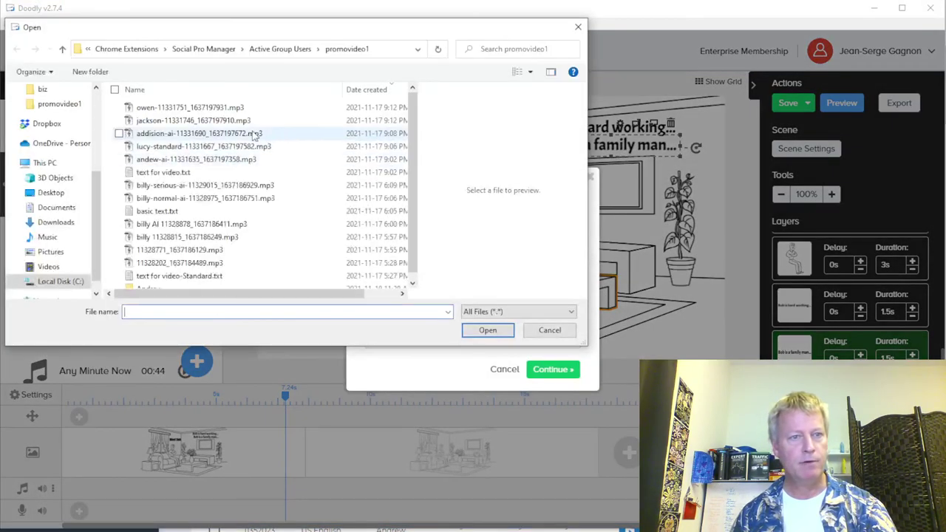
scroll(194, 189, down, 1)
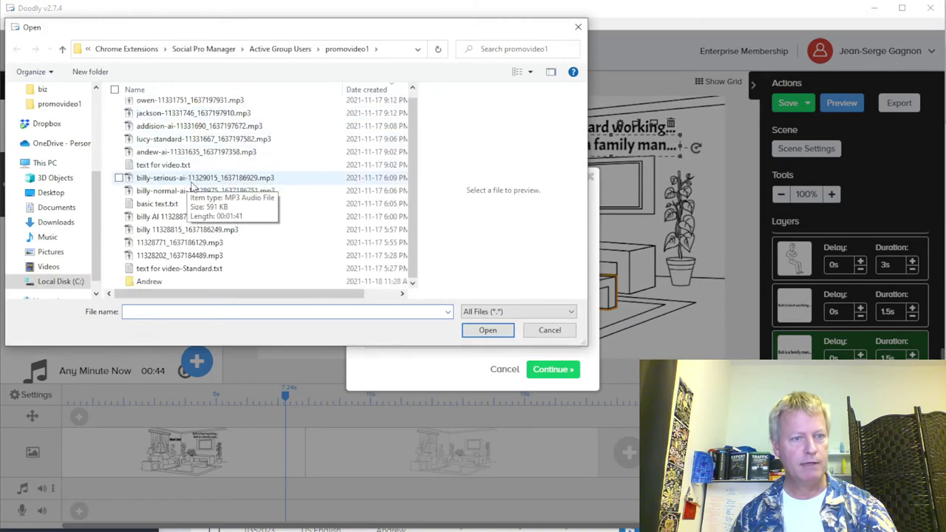
double_click(151, 276)
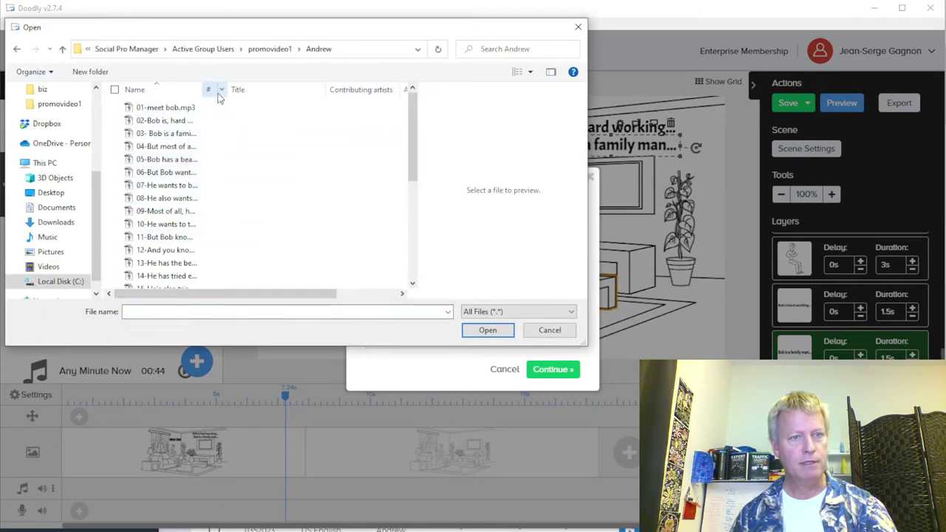
drag(207, 90, 306, 106)
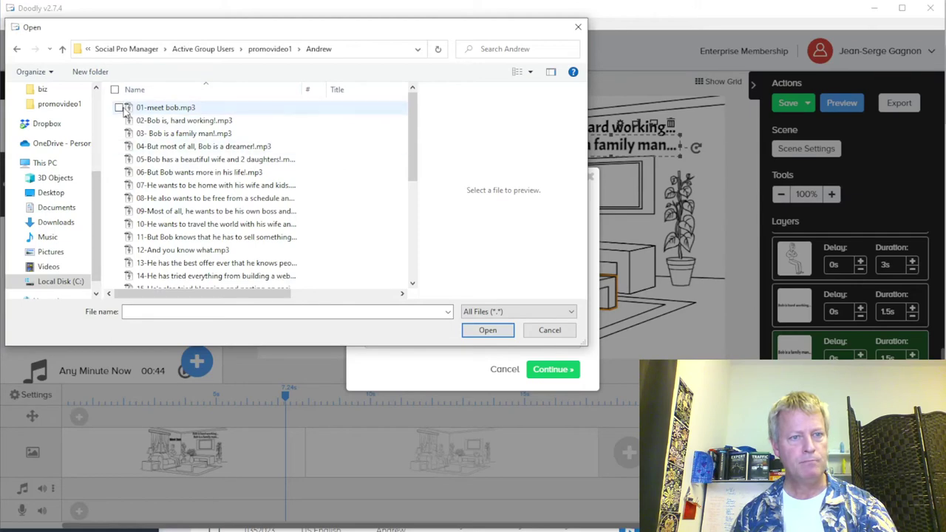
double_click(152, 110)
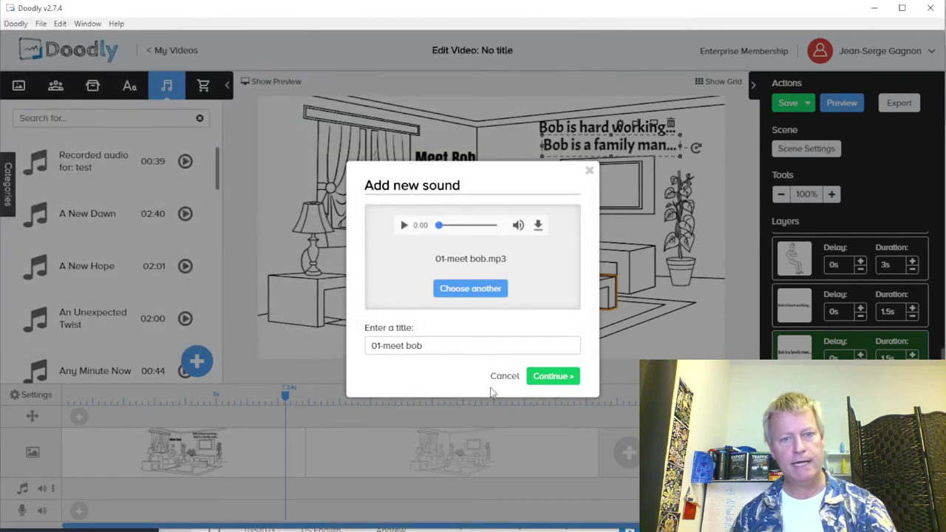
click(553, 376)
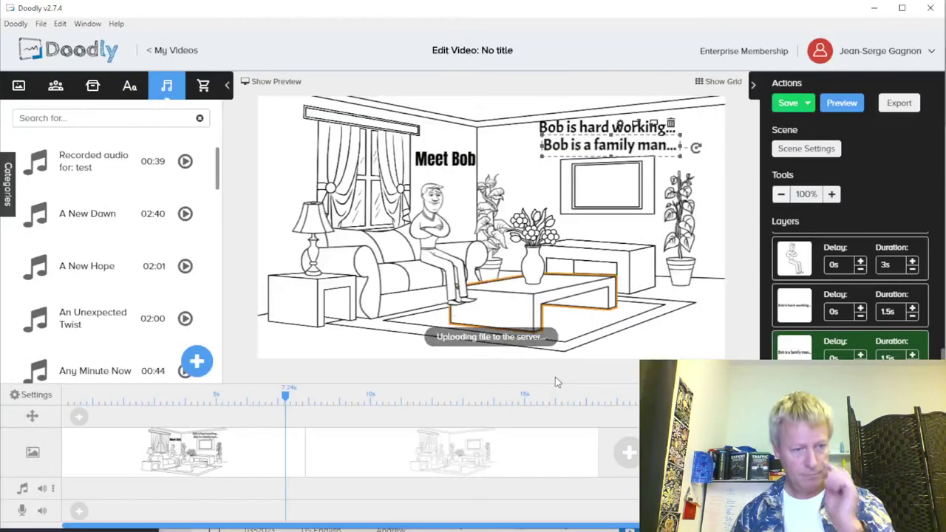
Import "02-Bob is, hard working!.mp3", "03- Bob is a family man!.mp3" and "04-But most of all, Bob is a dreamer!.mp3" together into the sound library
click(197, 361)
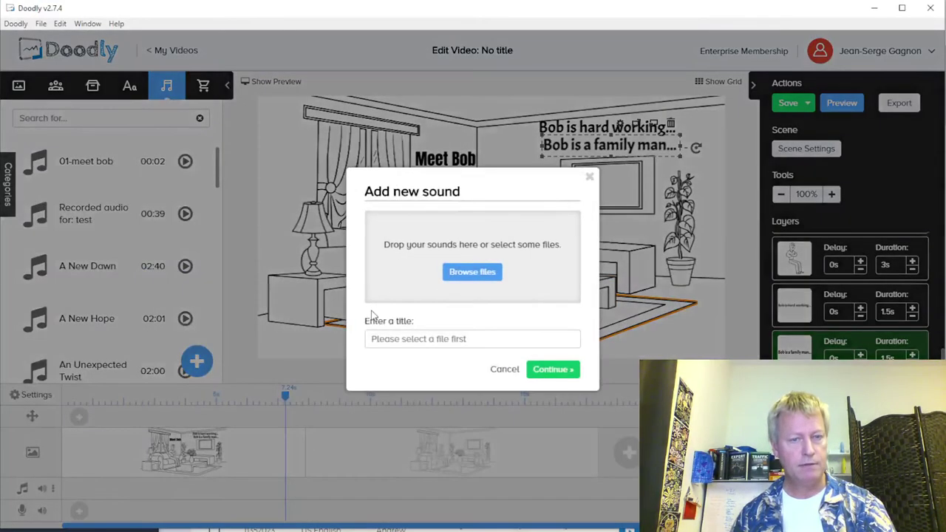
click(473, 278)
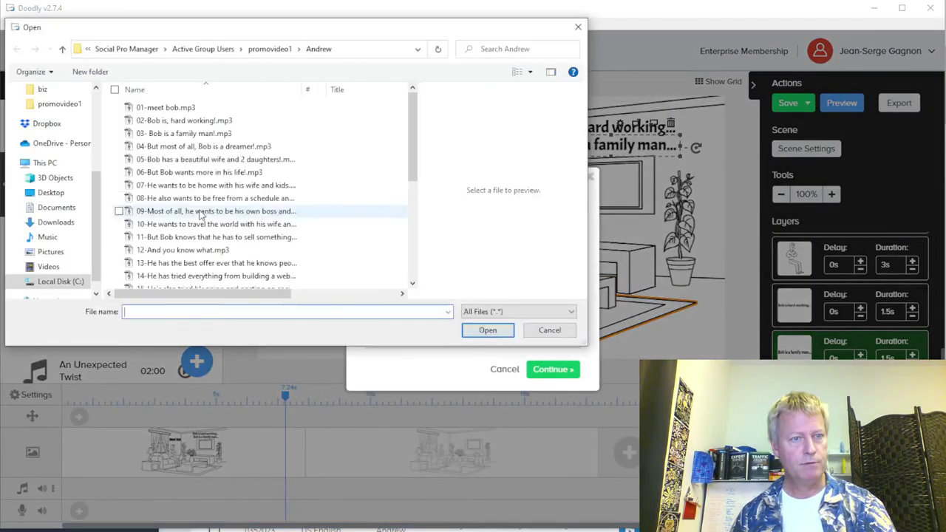
click(162, 125)
ctrl+click(162, 133)
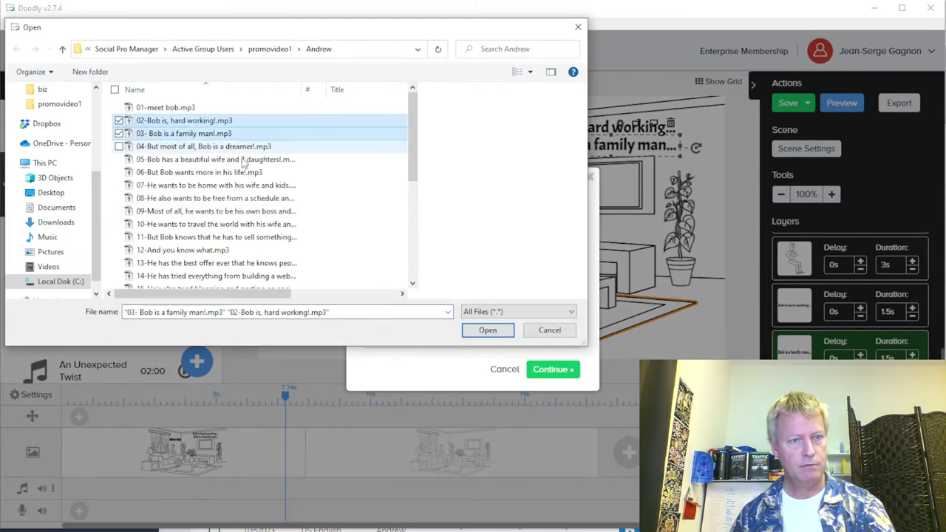
ctrl+click(192, 146)
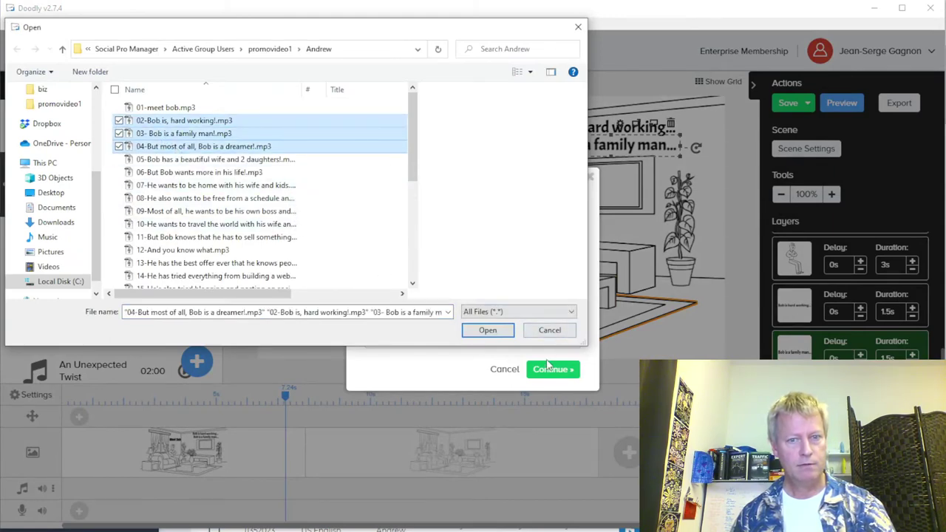
click(488, 330)
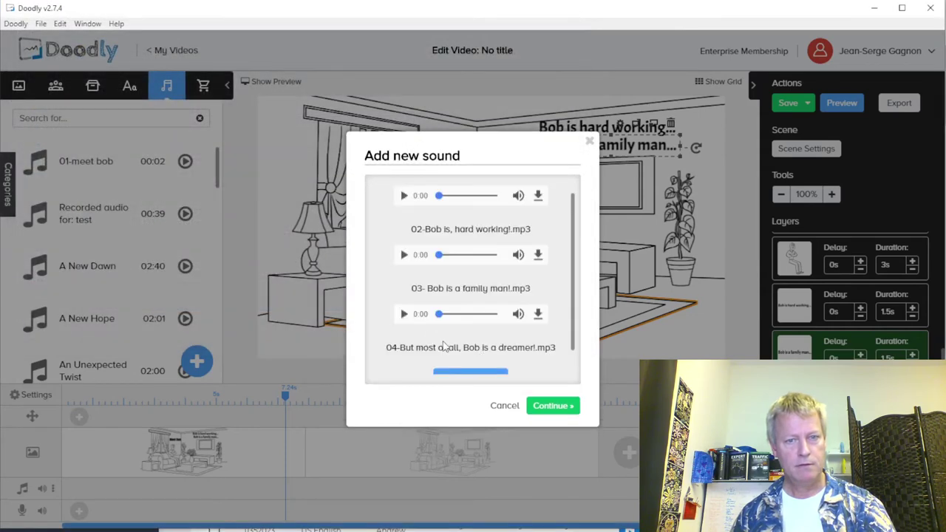
click(556, 405)
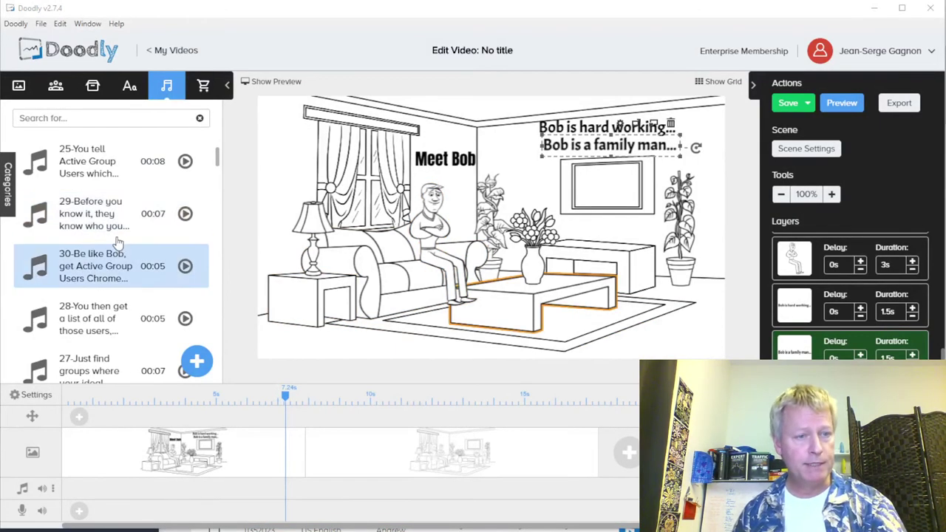
Place the "01-meet bob" sound at the start of the voice-over track and "02-Bob is, hard working!" after it
scroll(117, 244, down, 10)
scroll(111, 237, down, 15)
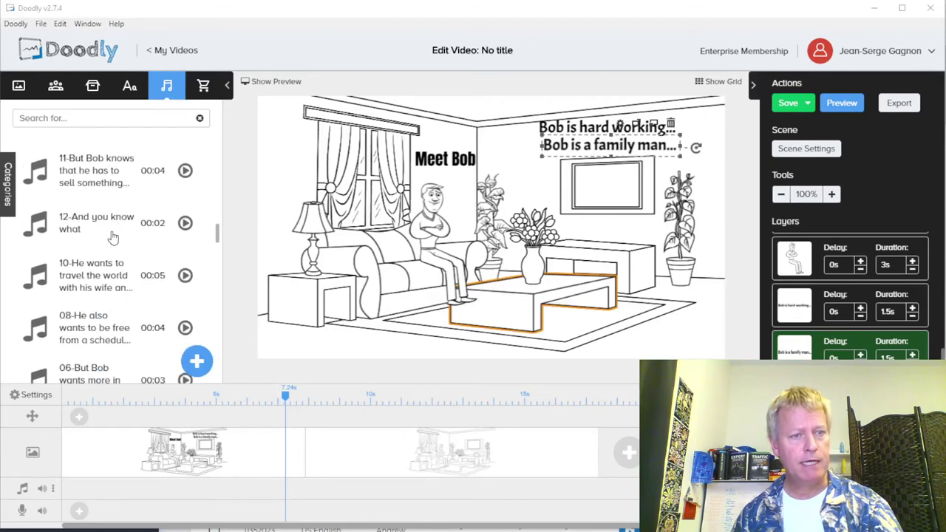
click(113, 263)
drag(113, 264, 148, 520)
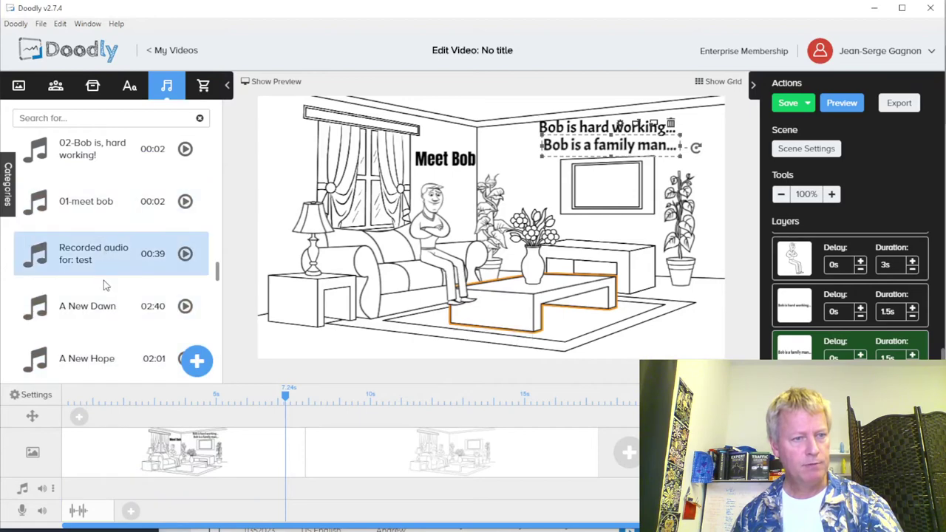
drag(91, 156, 239, 522)
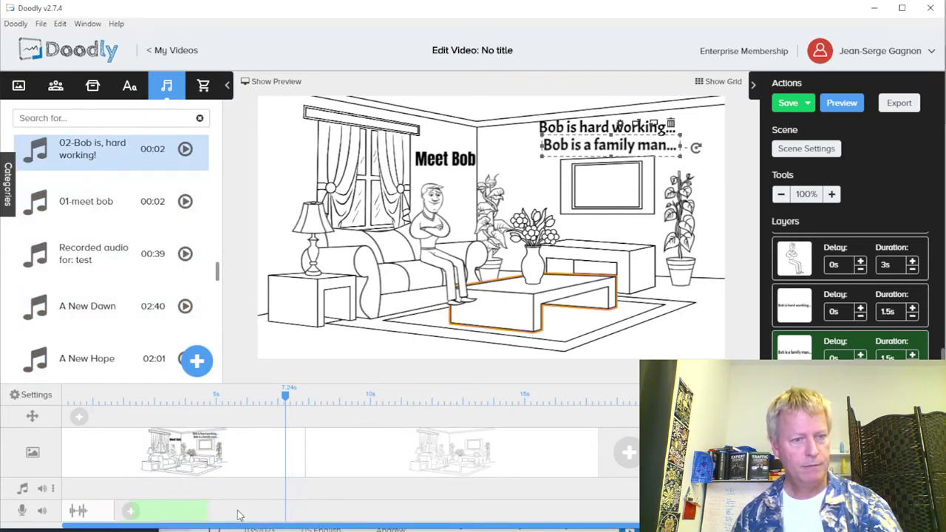
Add "03- Bob is a family man!" and "04-But most of all, Bob is a dreamer!" after the existing voice-over clips
scroll(109, 192, up, 1)
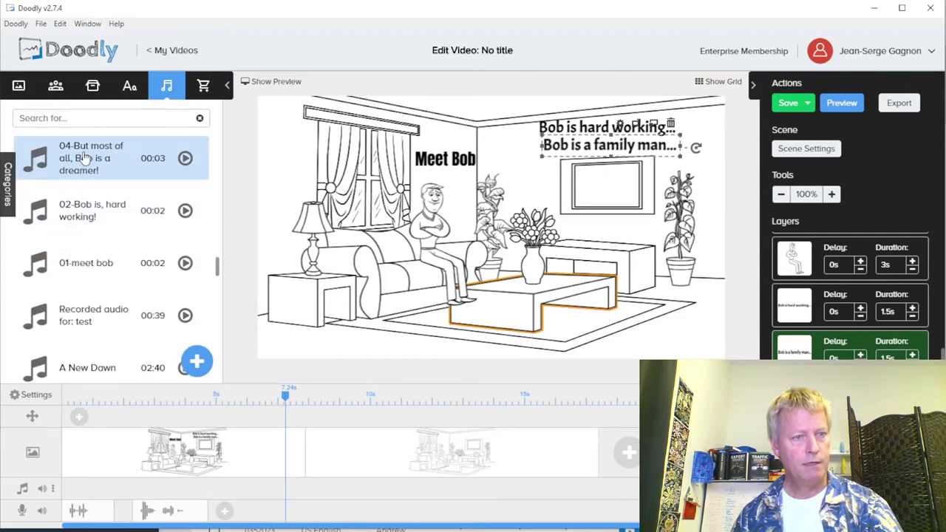
scroll(88, 213, up, 2)
drag(98, 236, 317, 515)
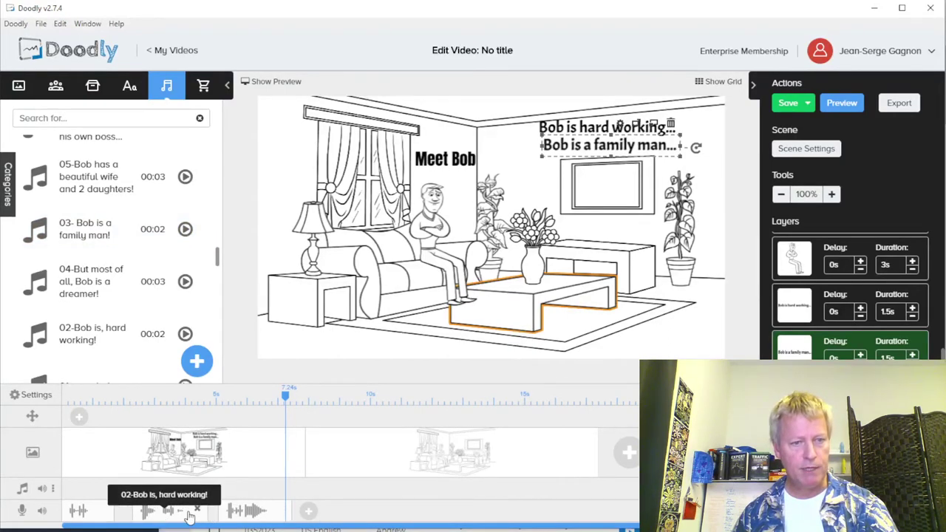
drag(89, 283, 409, 511)
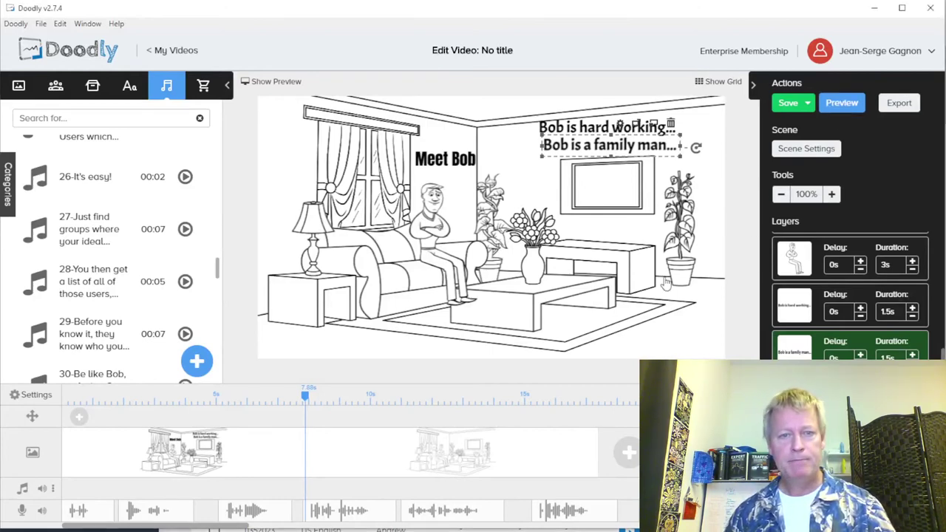
Preview the video with the new voice-over clips and close the preview
click(839, 103)
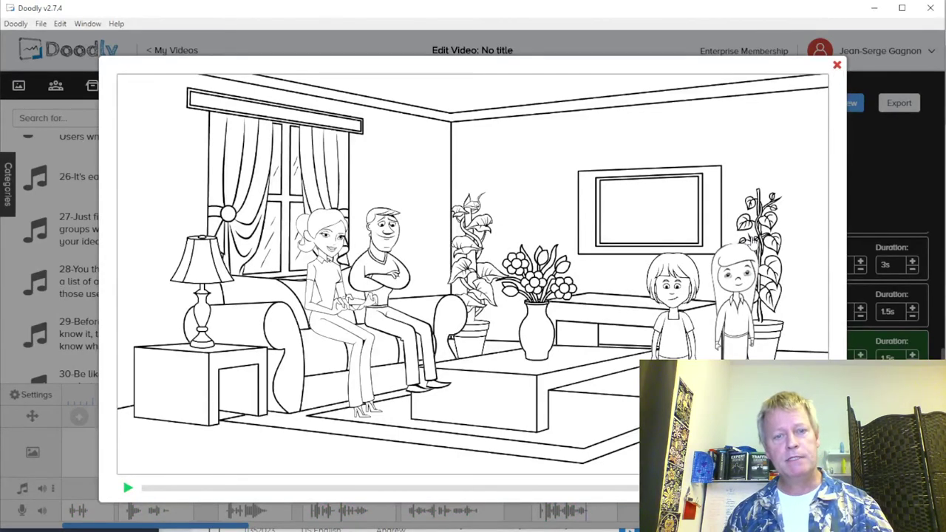
click(837, 67)
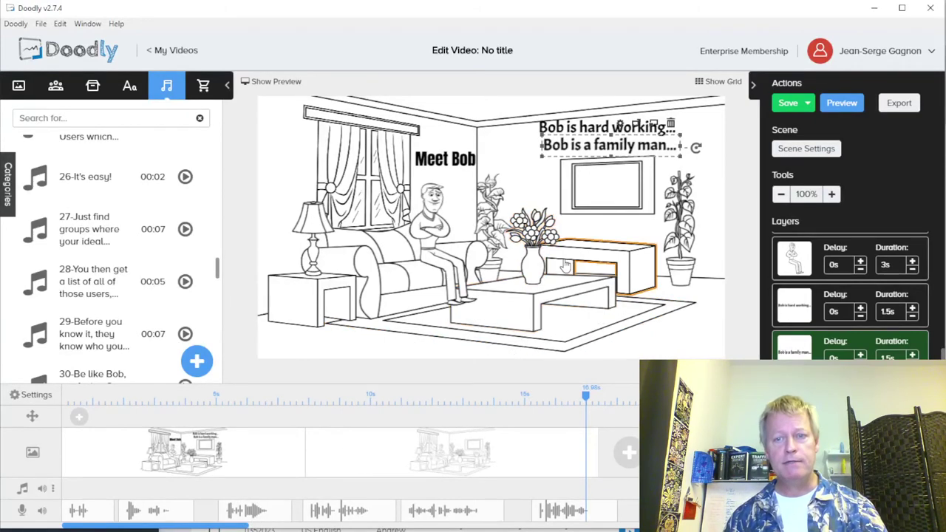
Browse the props library to examine the ready-made drawings available for the scenes
click(93, 87)
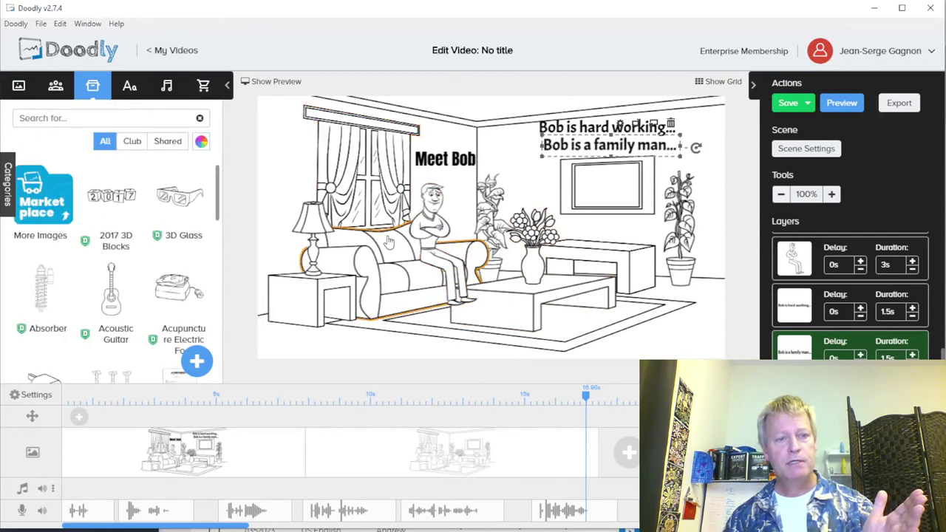
scroll(174, 299, down, 4)
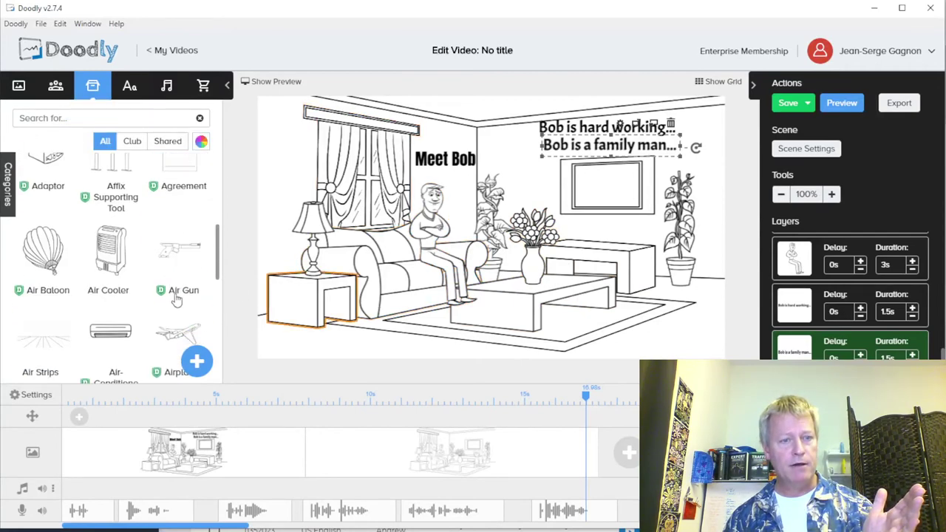
scroll(136, 330, down, 1)
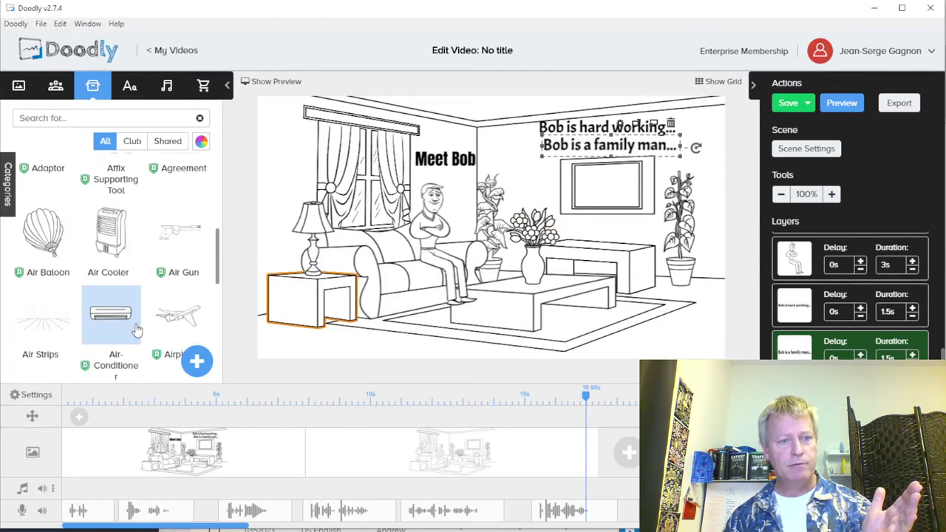
scroll(122, 307, down, 5)
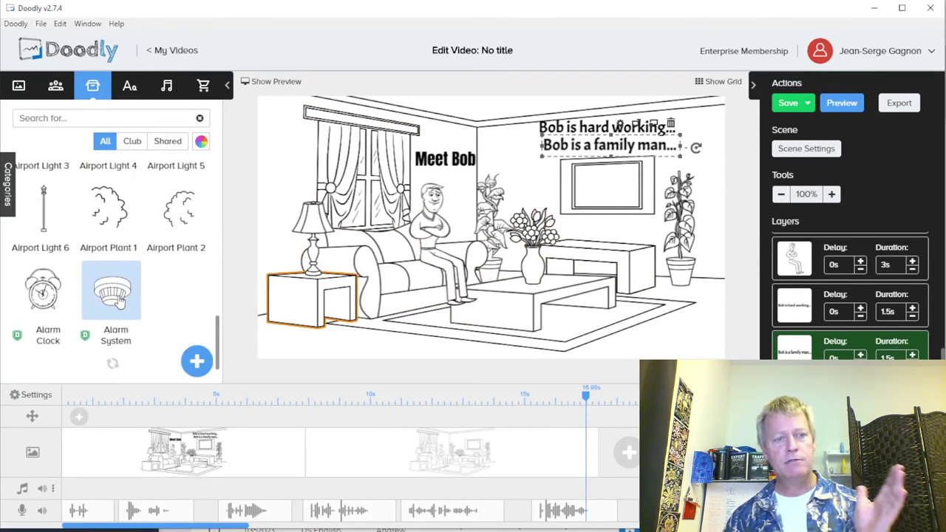
scroll(118, 299, down, 5)
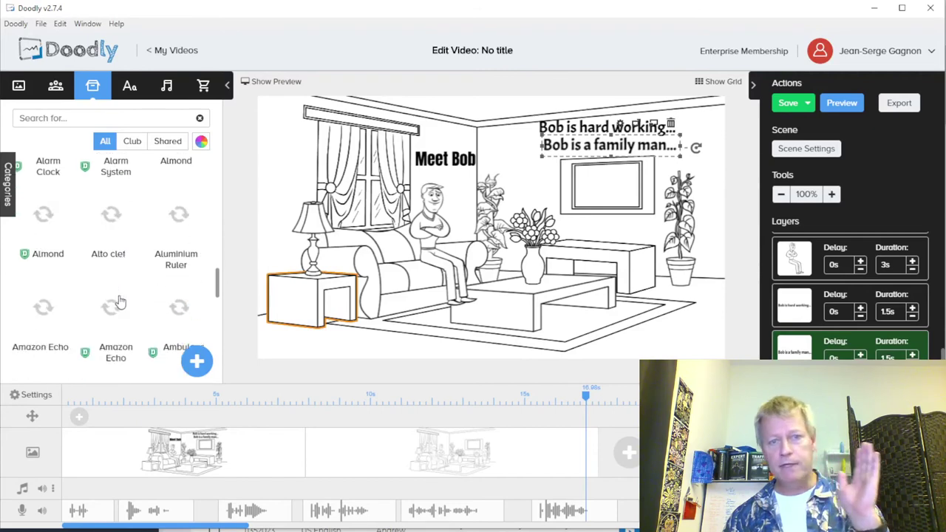
scroll(119, 299, down, 5)
scroll(119, 296, up, 10)
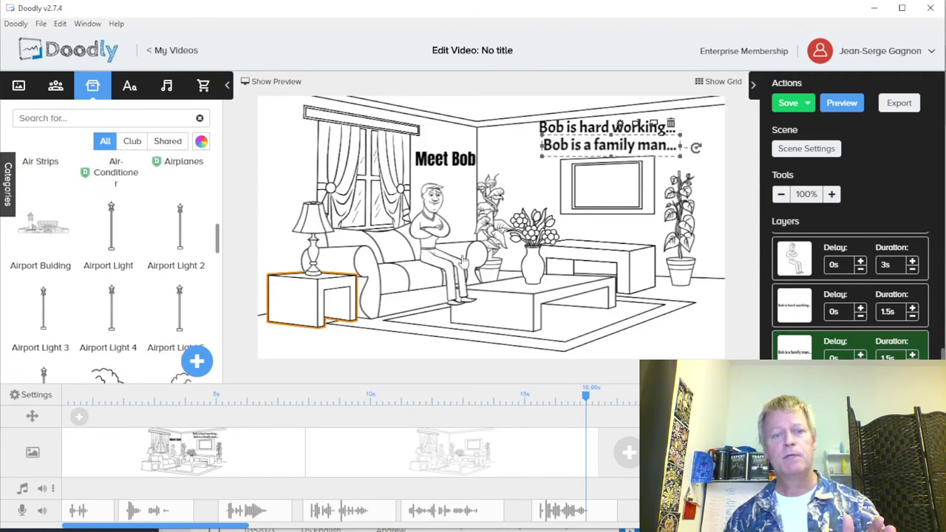
Delete the tall plant and its empty pot beside the TV stand from the living room scene
click(684, 238)
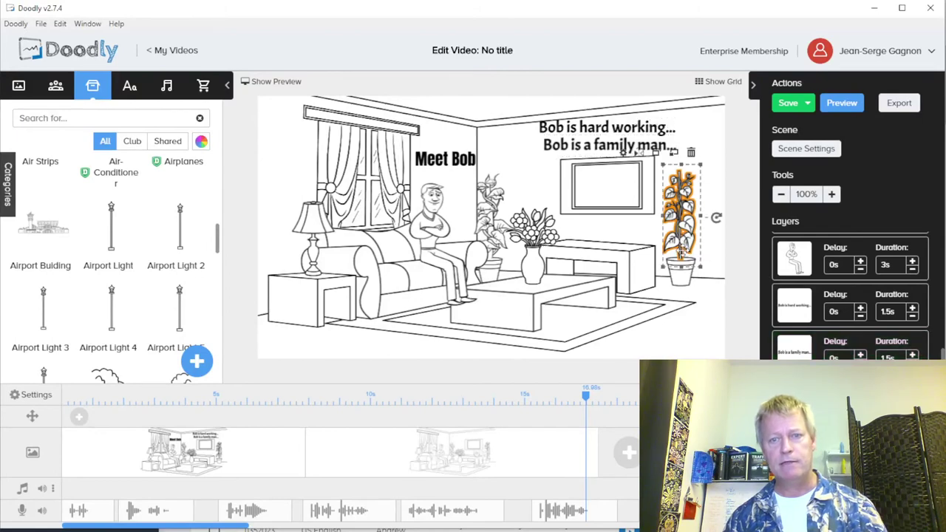
click(691, 152)
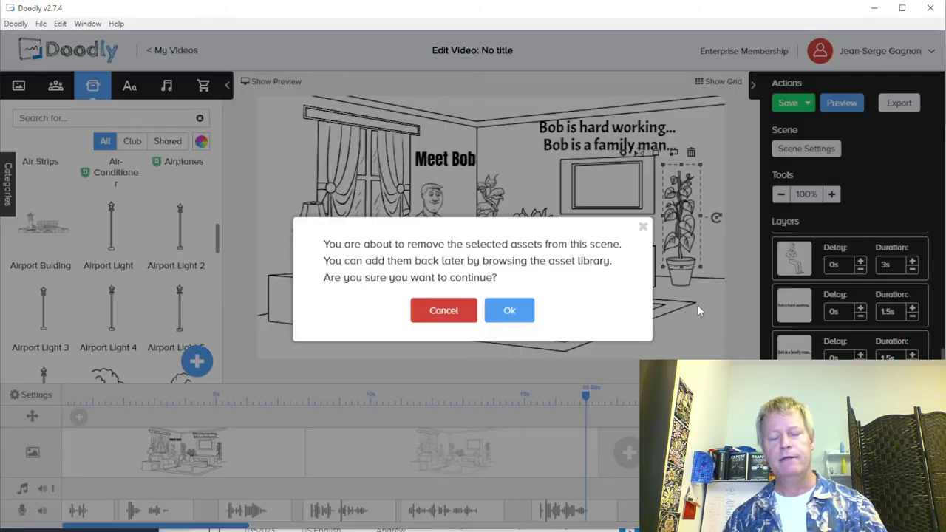
click(680, 323)
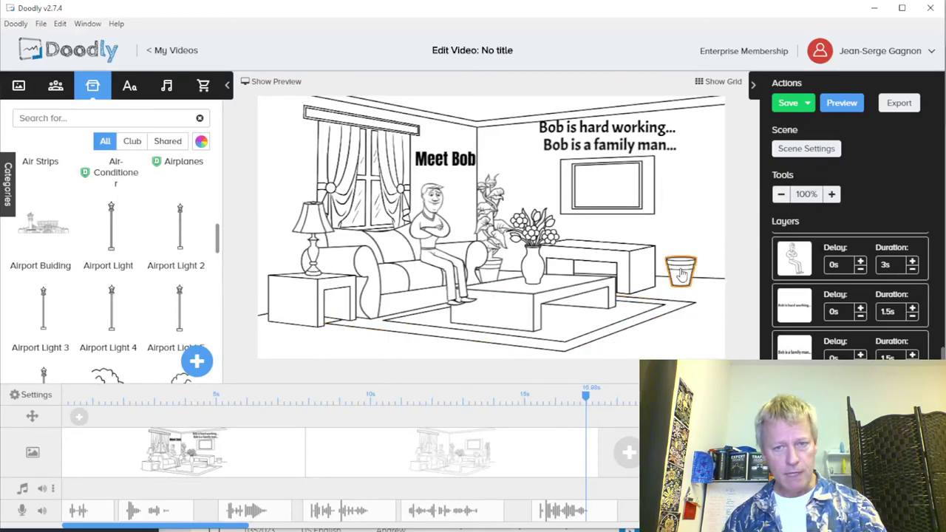
click(688, 281)
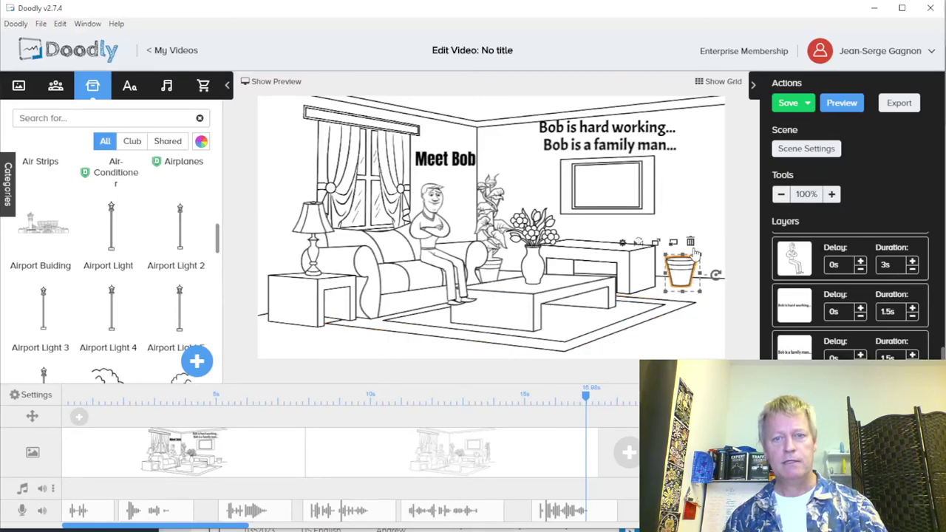
click(691, 243)
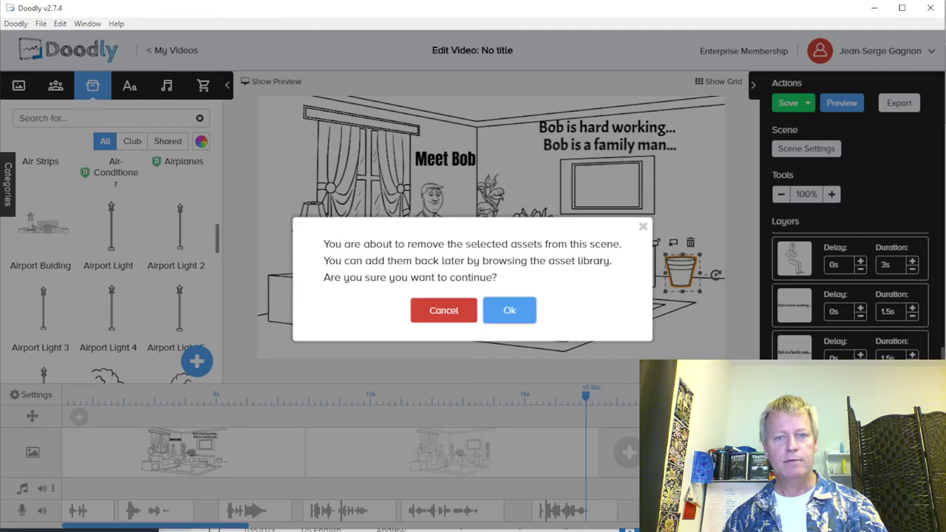
click(520, 312)
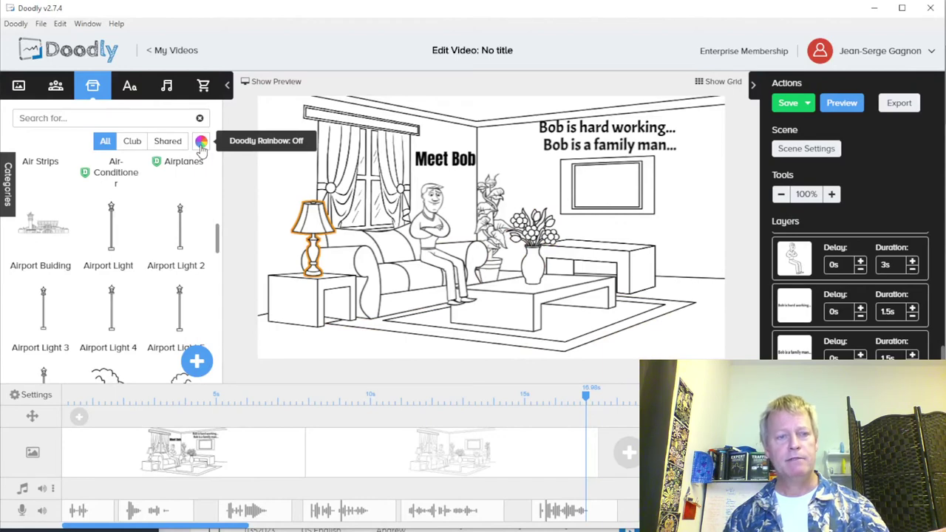
Turn on Doodly Rainbow to view the coloured versions of the props and turn it off again
click(201, 143)
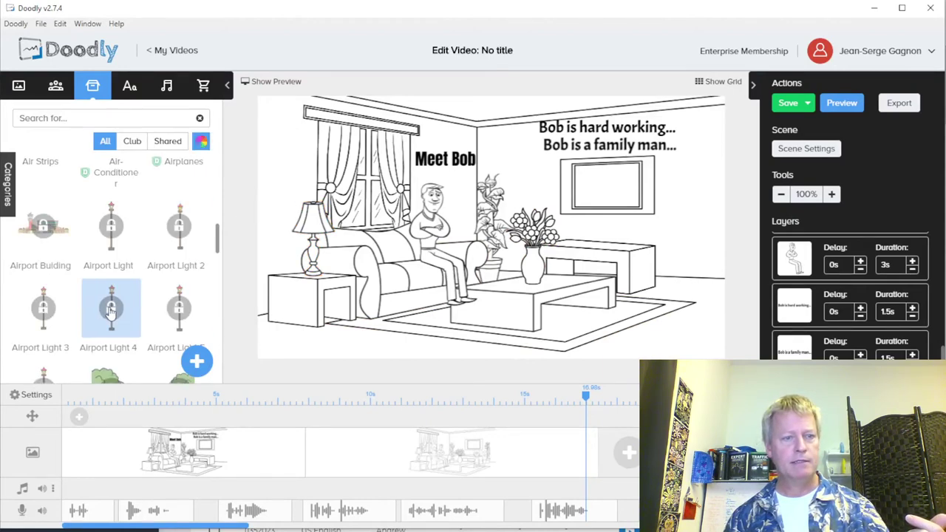
scroll(152, 287, down, 3)
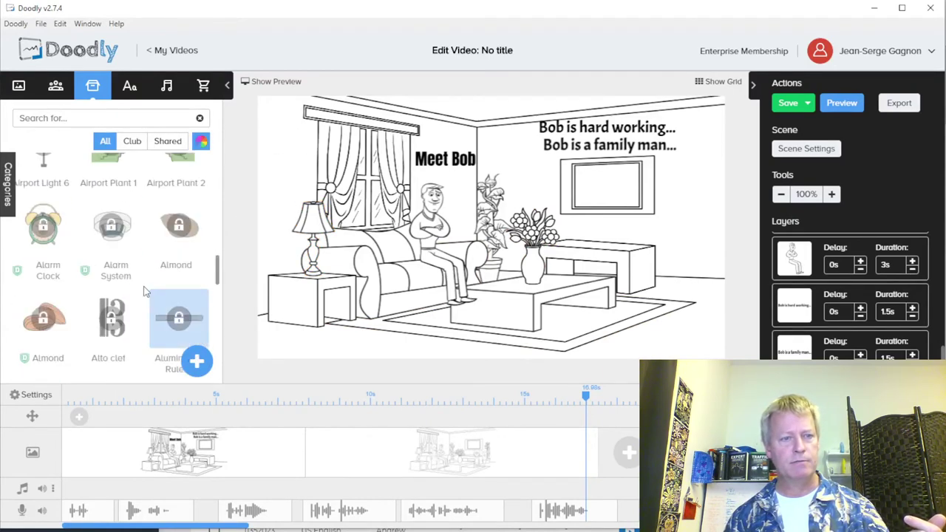
scroll(197, 179, up, 1)
click(201, 141)
scroll(158, 258, up, 10)
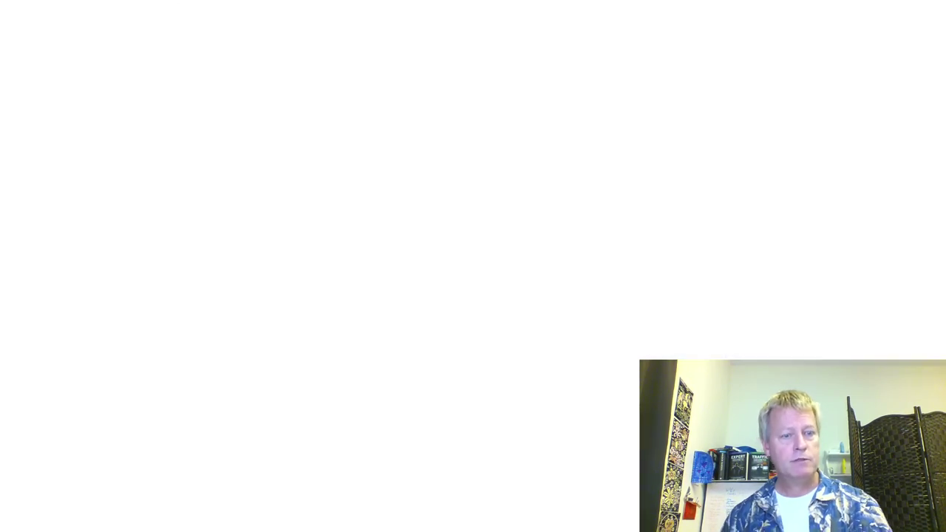
Switch to the browser, look up "doodly" and open the Doodly website's pricing page
text(doodly)
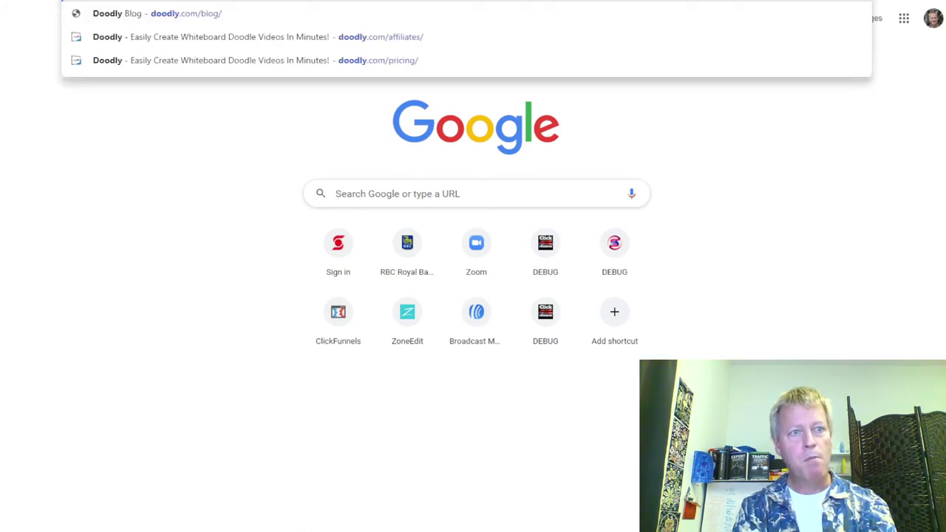
key(Return)
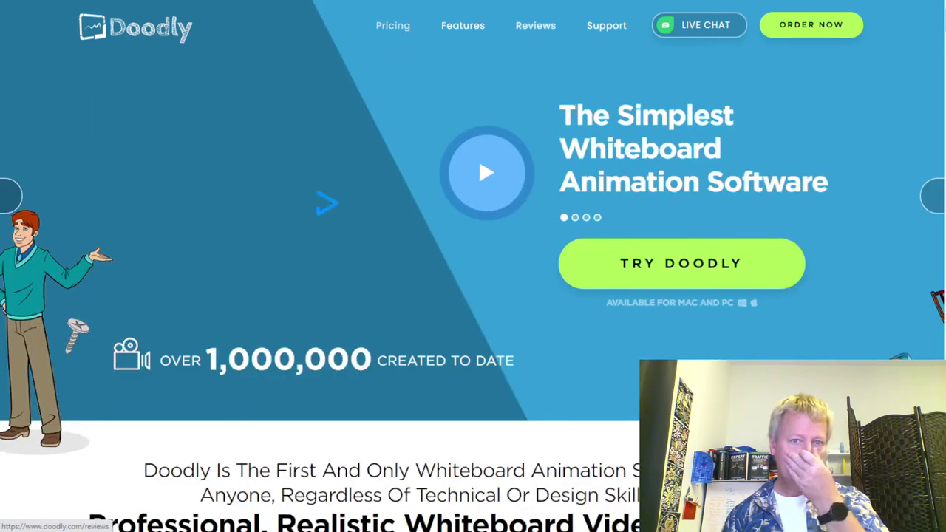
scroll(515, 299, down, 8)
scroll(516, 298, up, 8)
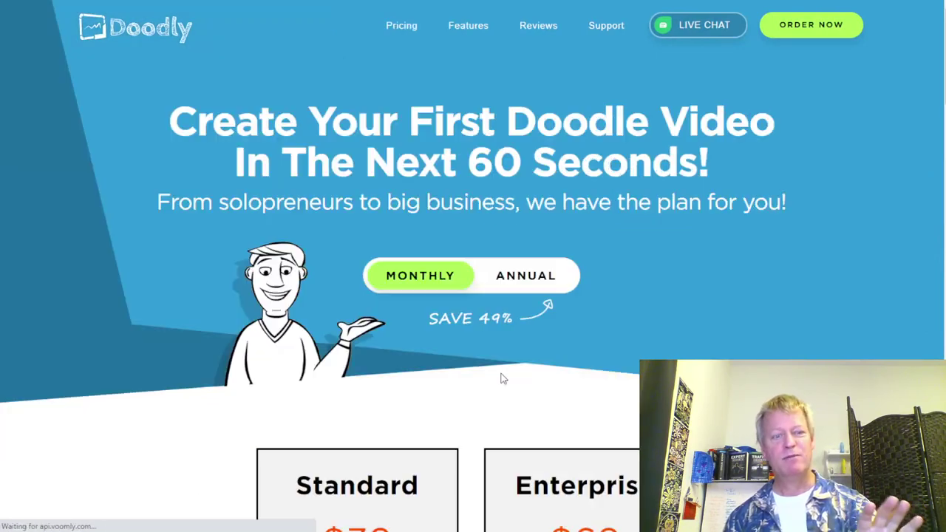
Review the features of the Standard and Enterprise plans and the frequently asked questions on the pricing page
scroll(442, 380, down, 3)
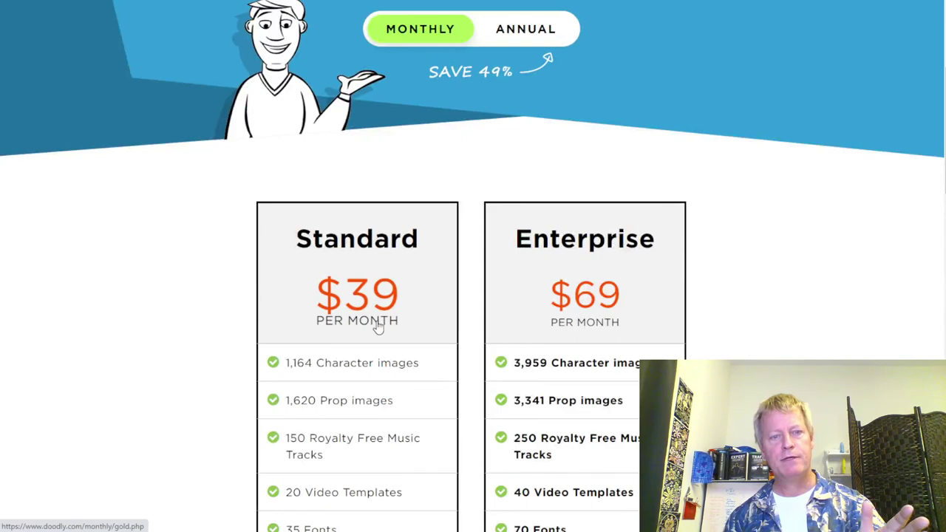
scroll(737, 335, down, 2)
scroll(737, 333, down, 2)
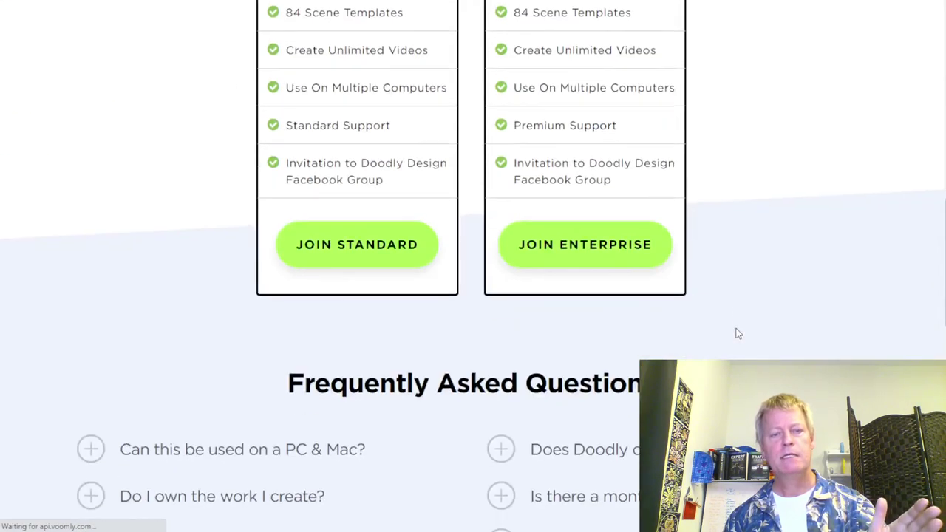
scroll(600, 378, down, 4)
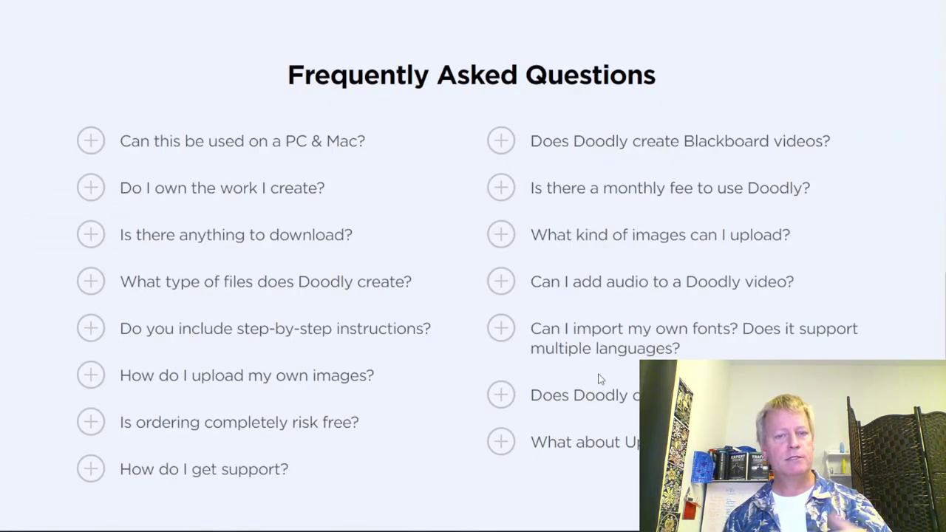
scroll(600, 378, down, 4)
scroll(598, 373, up, 10)
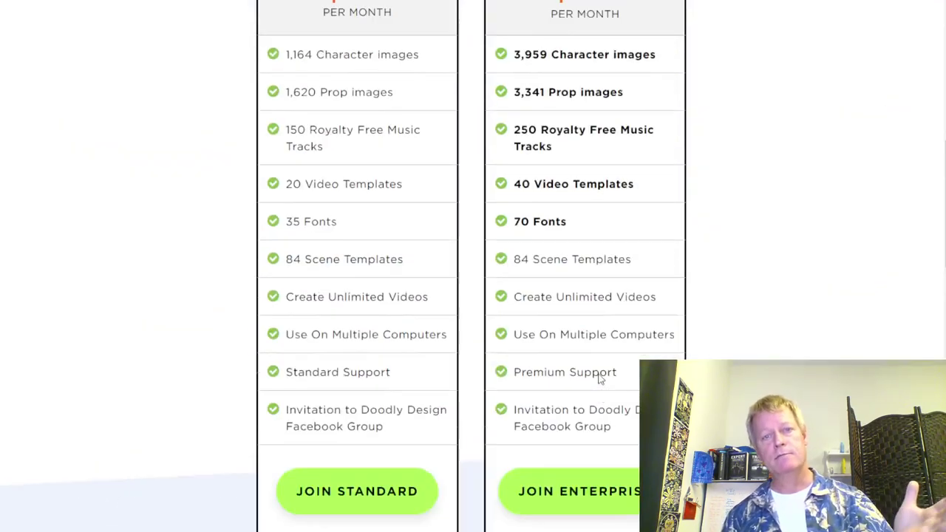
Compare the Standard and Enterprise prices under annual and monthly billing
click(526, 152)
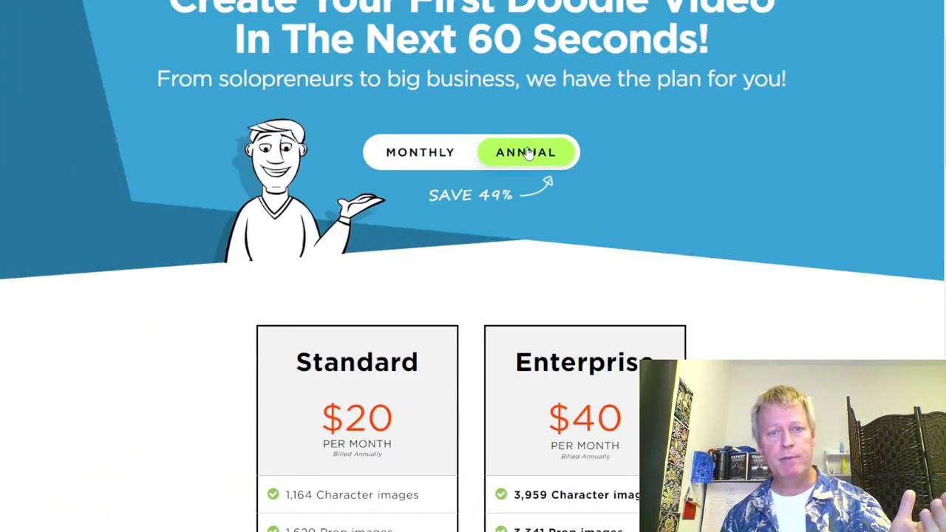
scroll(665, 362, down, 1)
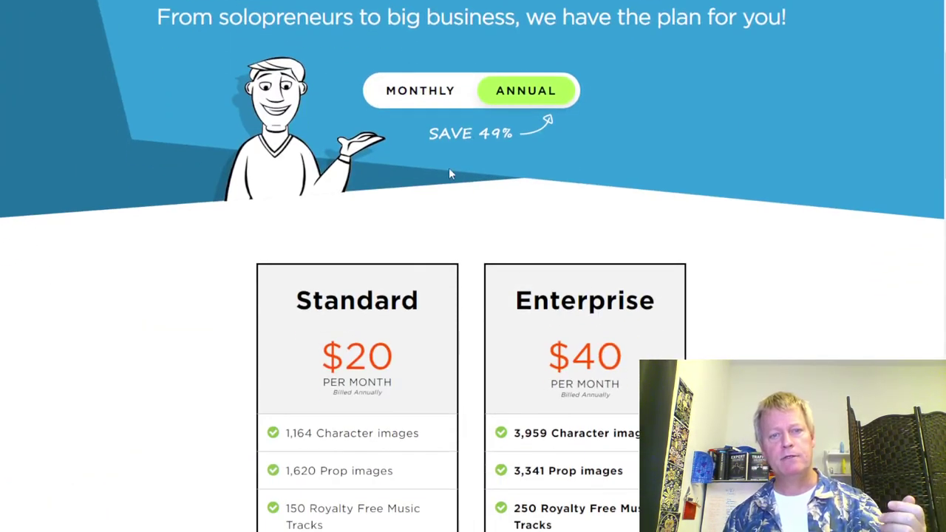
click(416, 90)
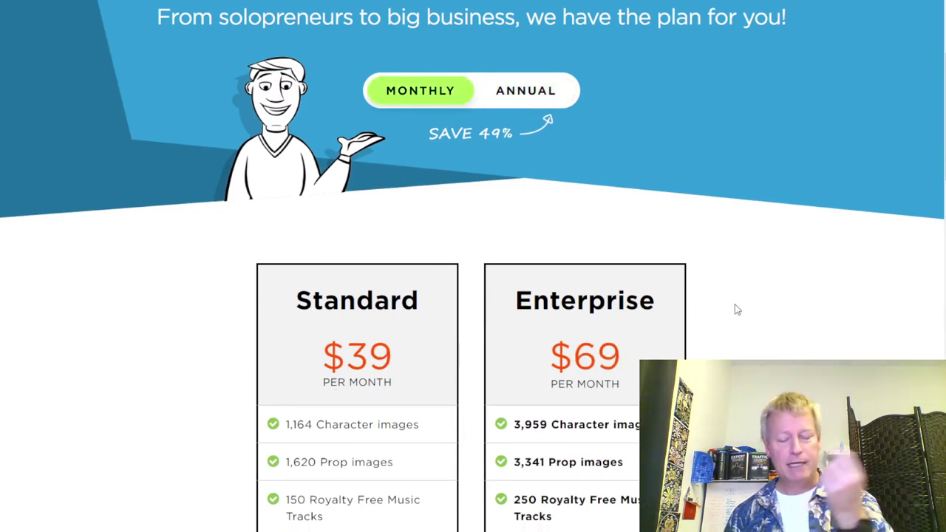
scroll(736, 309, down, 4)
scroll(735, 309, up, 4)
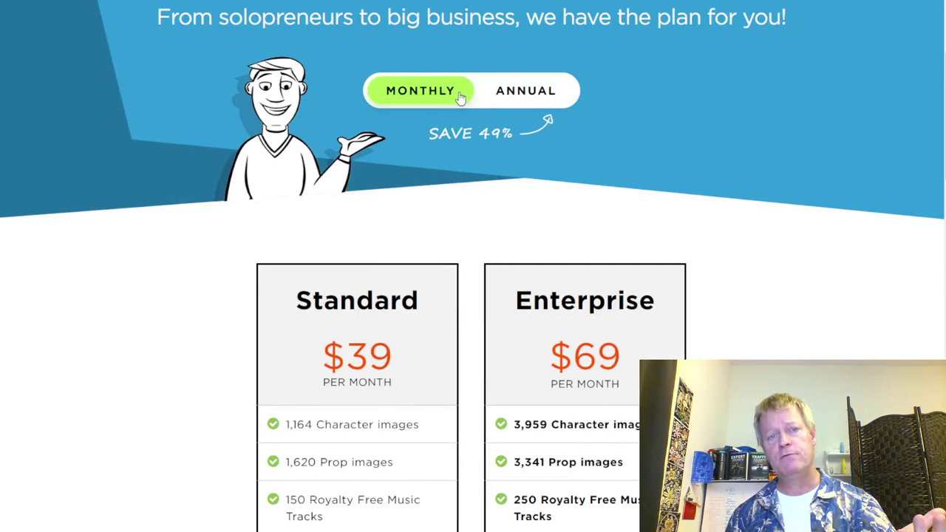
scroll(747, 322, down, 3)
scroll(757, 337, down, 14)
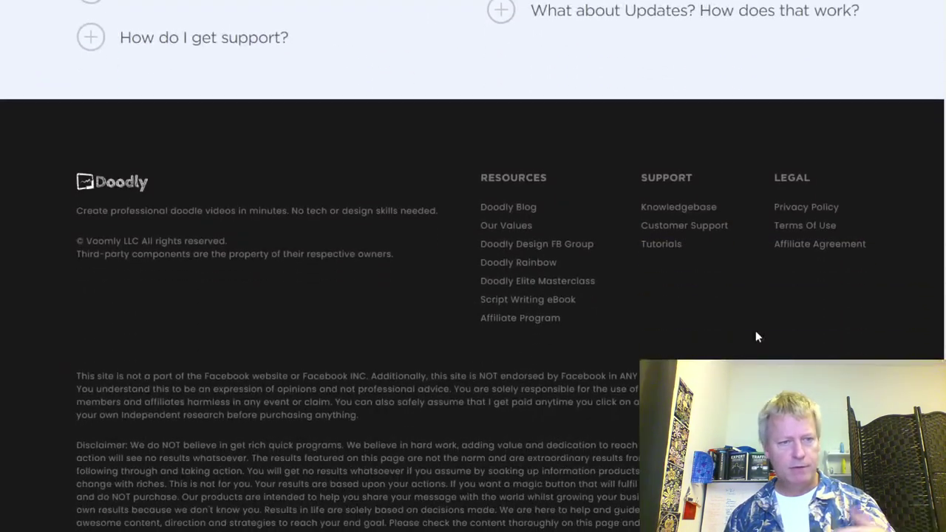
scroll(757, 336, up, 17)
Switch to Speechelo and add emphasis to the words "Active Group Users" in the voice-over text
scroll(757, 334, up, 4)
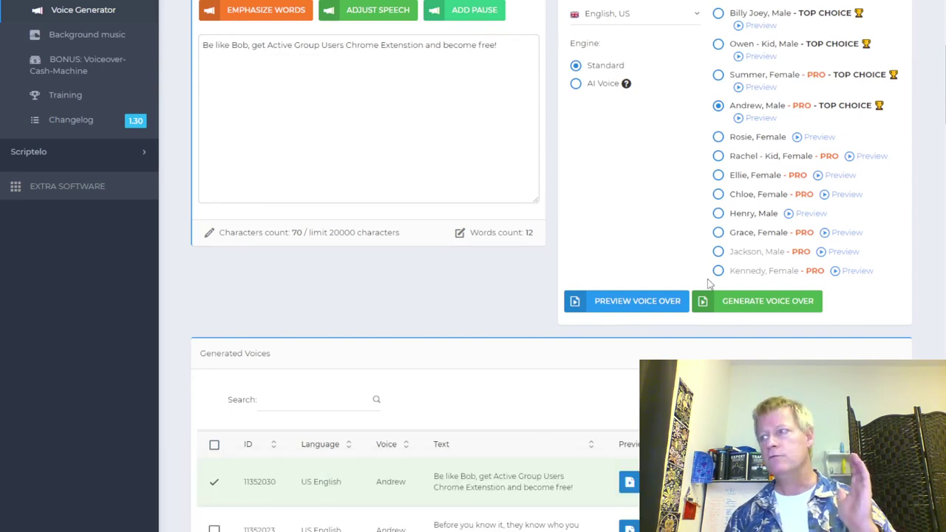
scroll(482, 291, up, 4)
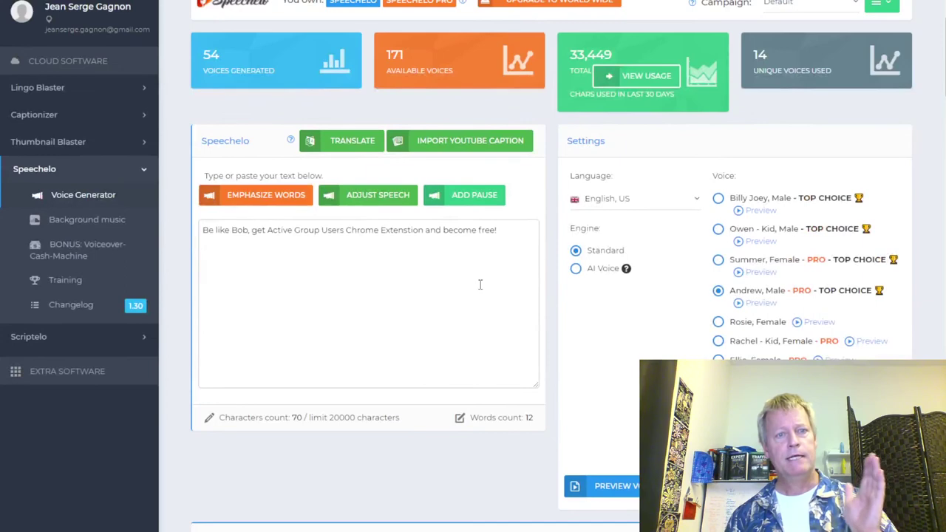
scroll(480, 285, down, 5)
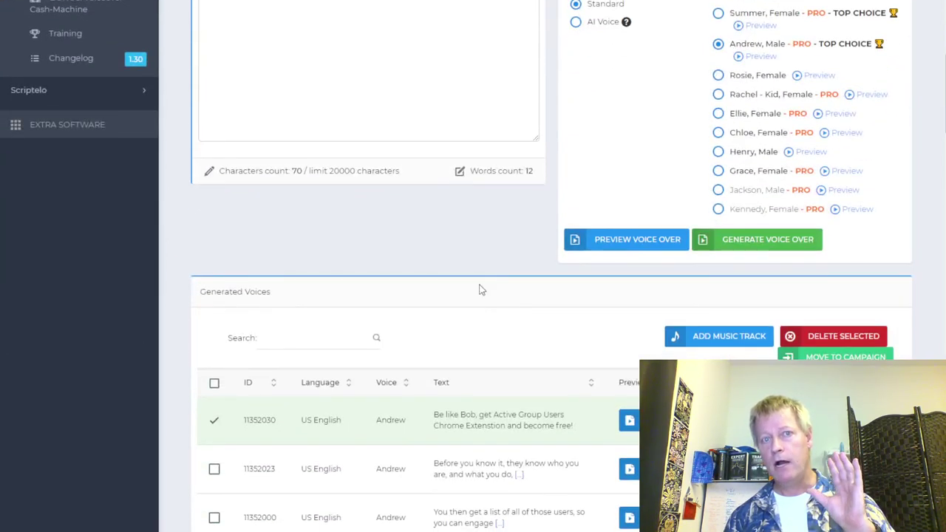
scroll(481, 290, up, 5)
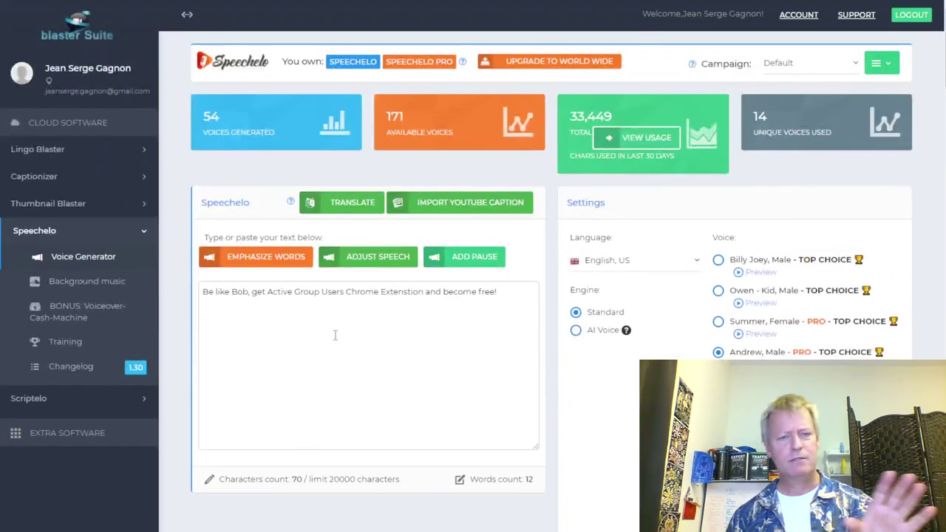
drag(268, 293, 349, 294)
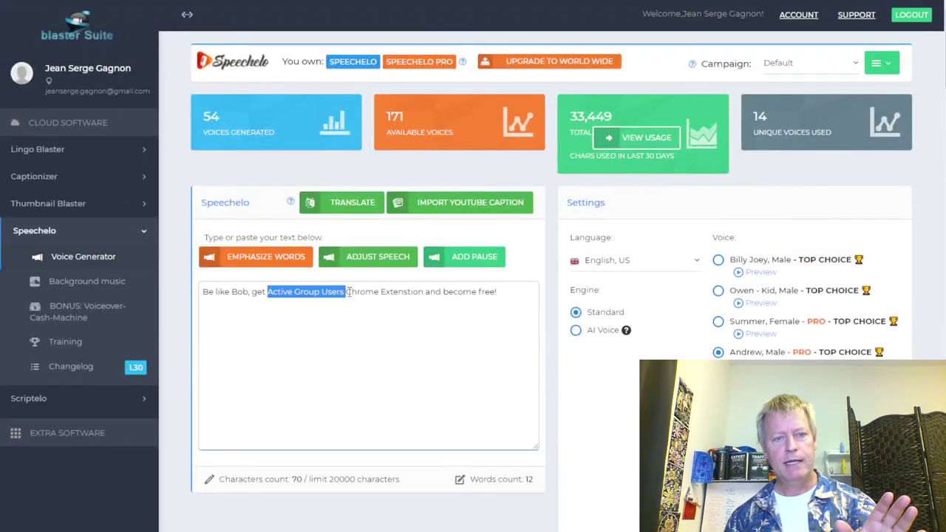
click(285, 257)
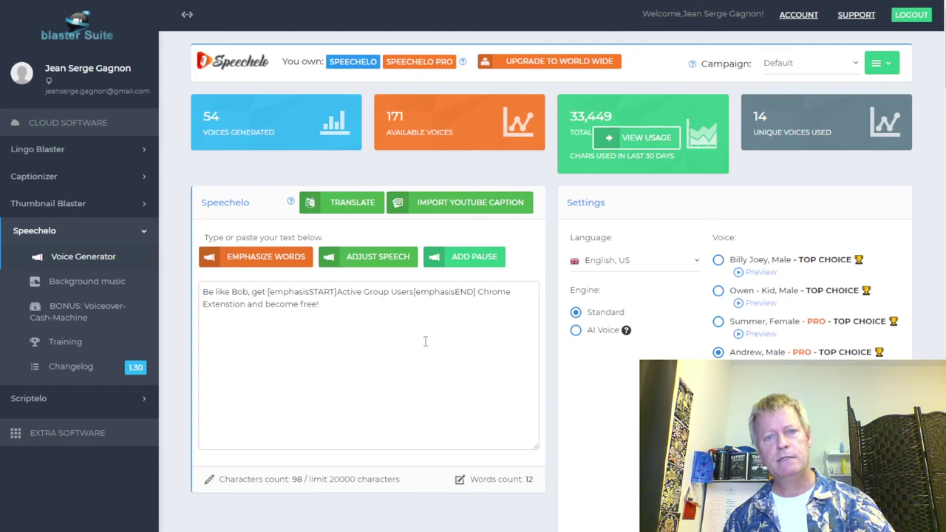
Preview the emphasized voice-over text in the Chloe female voice and close the preview
scroll(581, 371, down, 3)
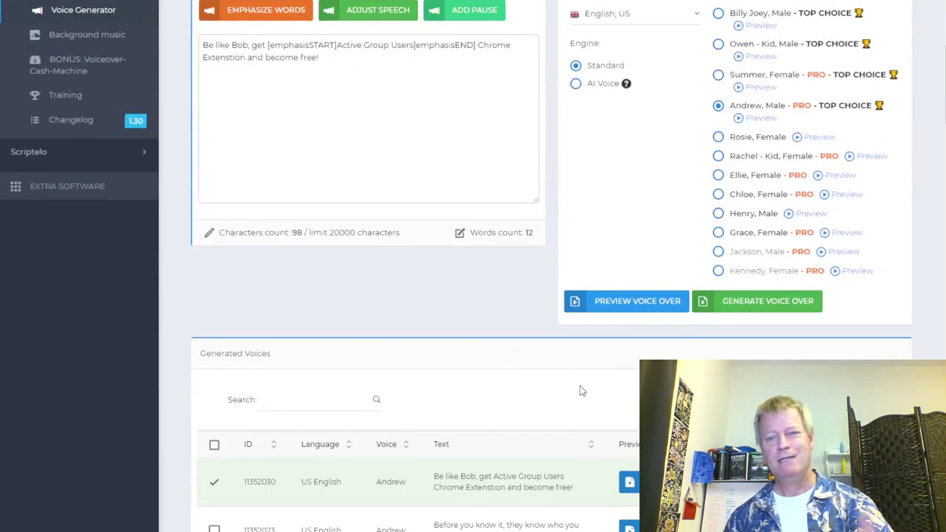
click(752, 196)
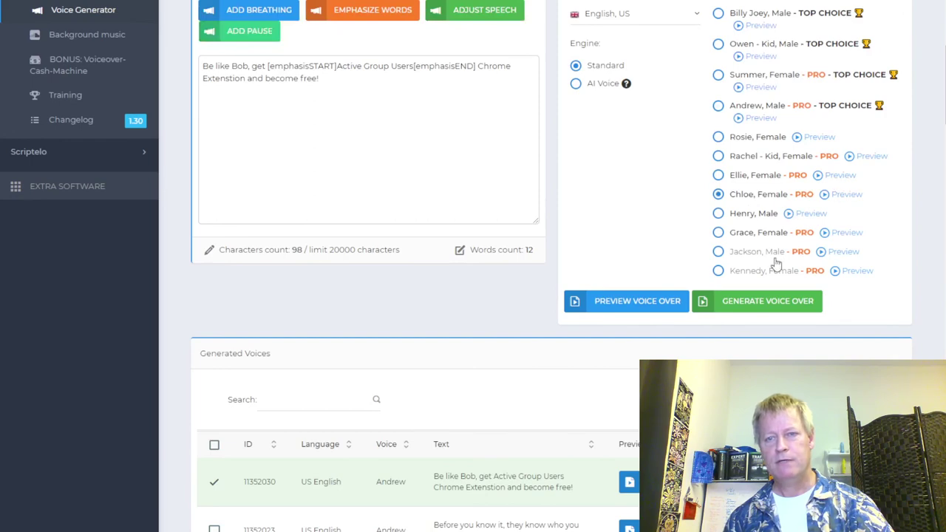
click(641, 303)
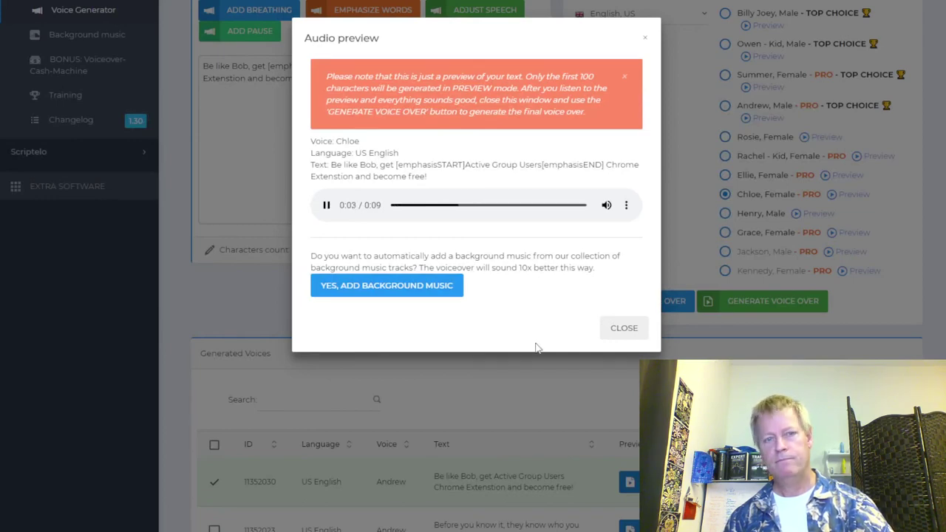
click(623, 330)
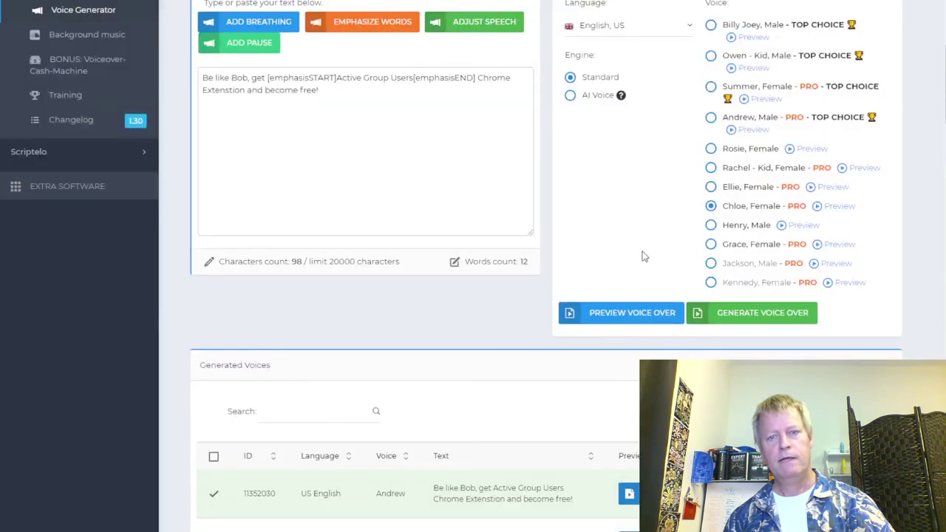
Switch the engine to AI Voice, accept removing the tags, and preview the text in the Rosie female voice
scroll(644, 249, up, 3)
click(570, 218)
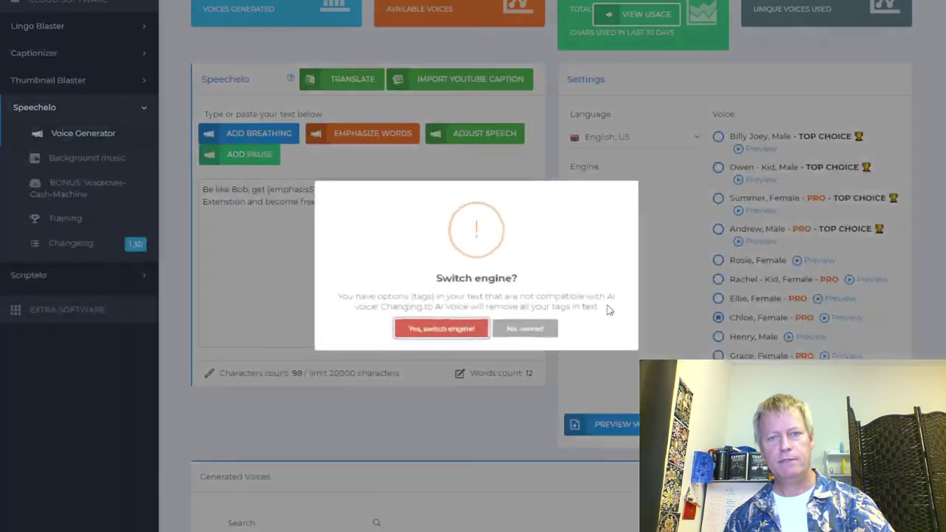
click(441, 327)
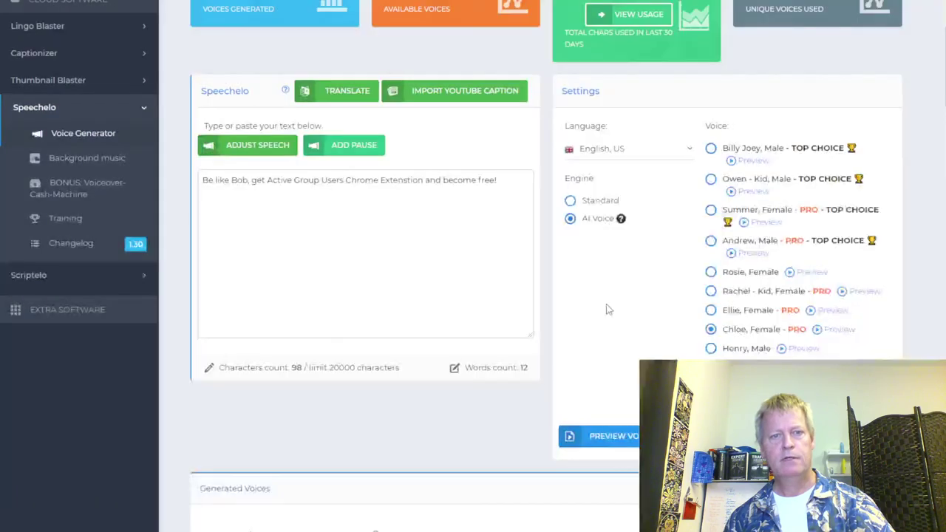
click(712, 272)
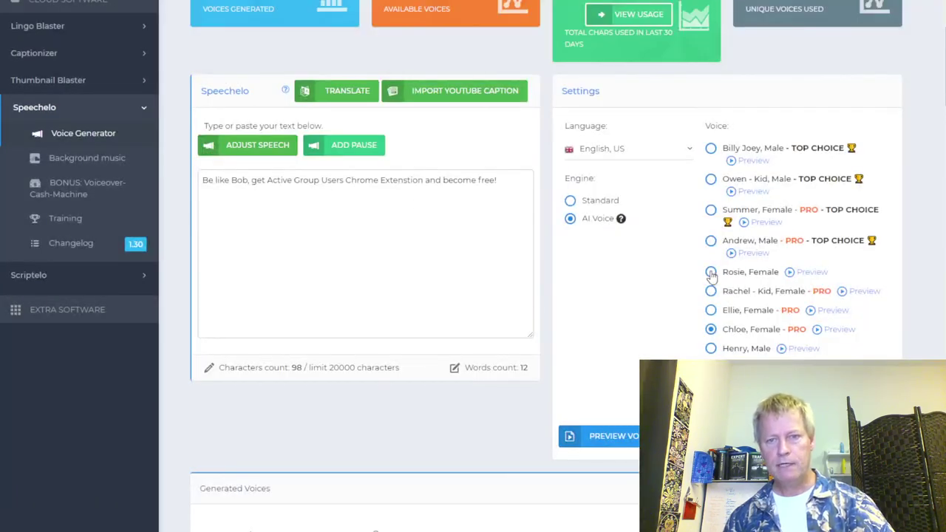
click(624, 436)
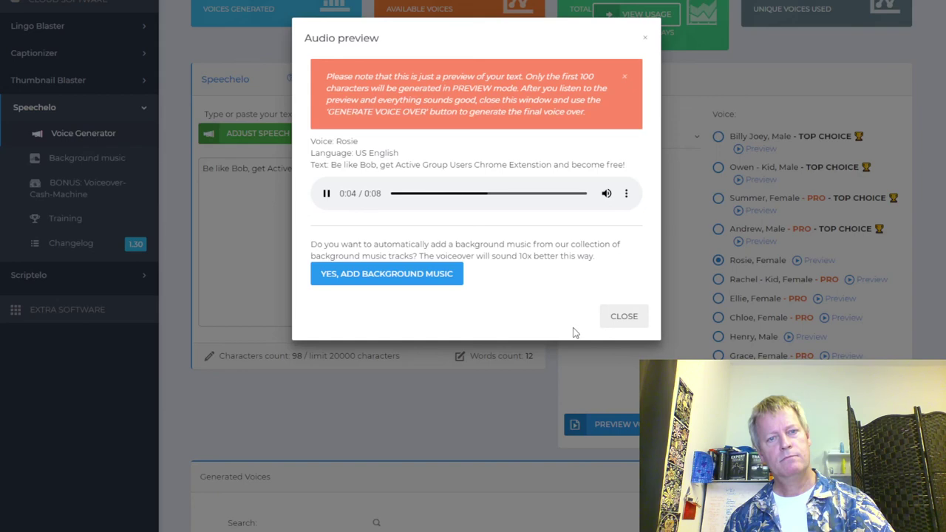
Close the Rosie preview, preview the text in the Summer female voice, and close that preview
click(632, 321)
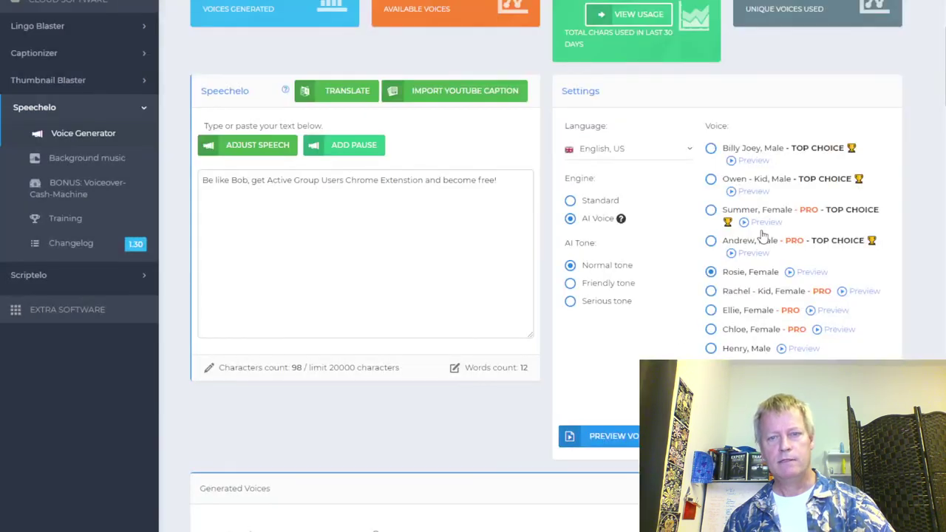
click(712, 210)
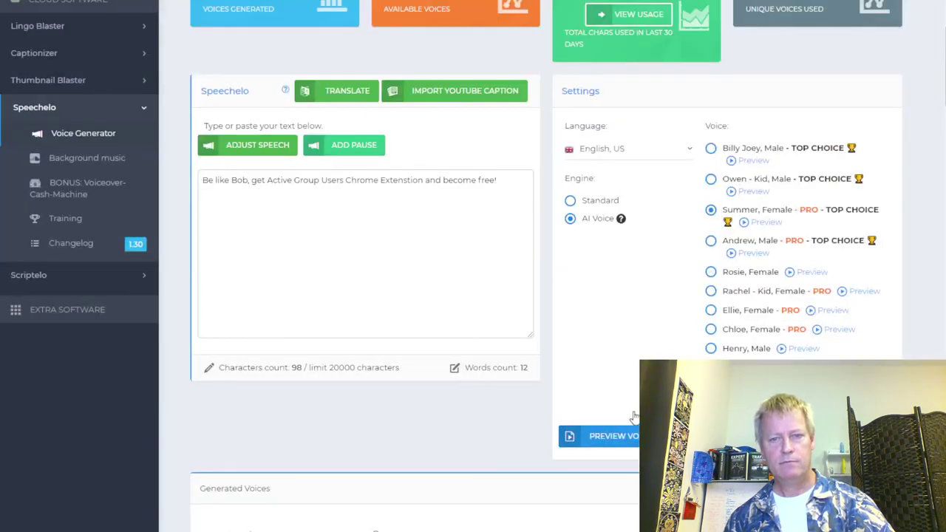
click(630, 435)
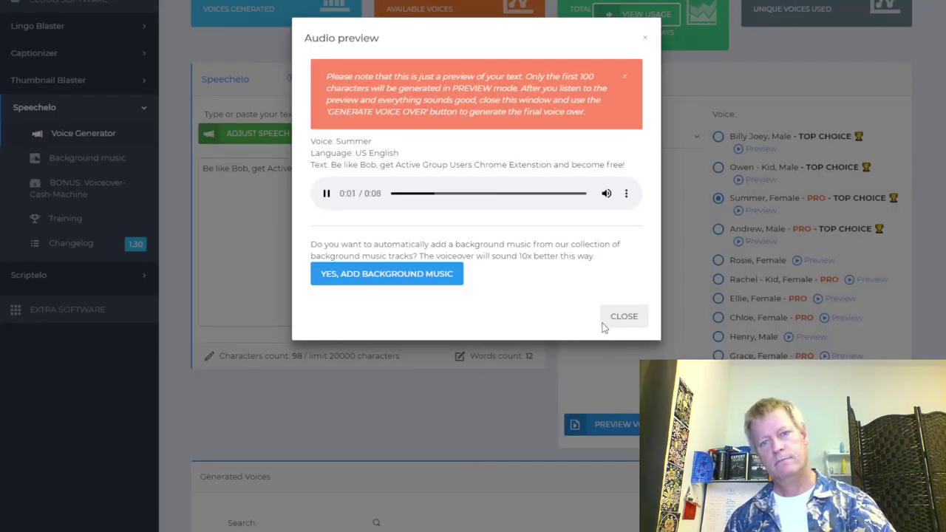
click(624, 316)
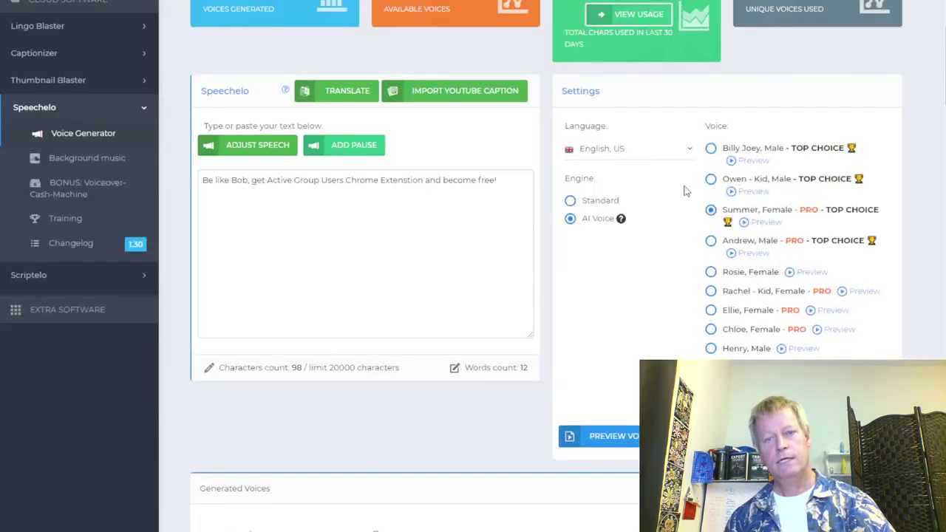
Preview the voice-over text in the Billy Joey male voice with the normal AI tone and close the preview
click(711, 149)
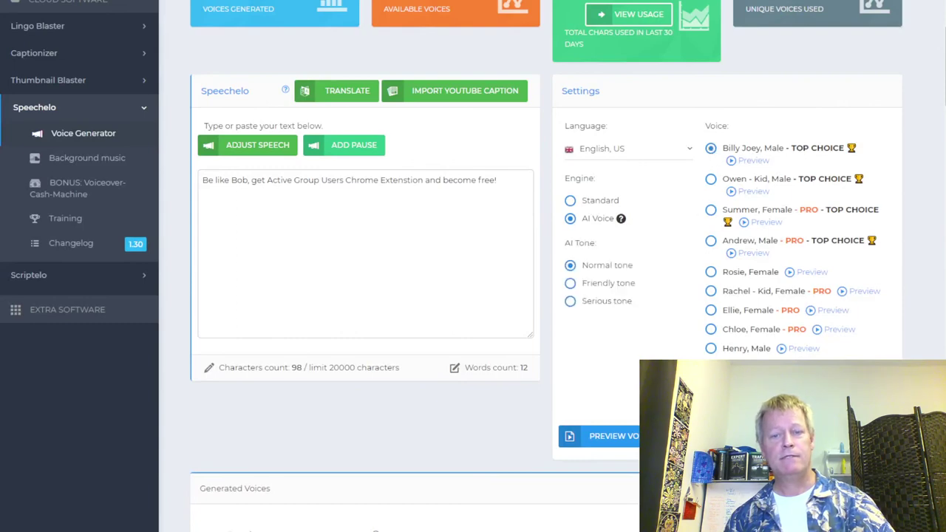
click(613, 436)
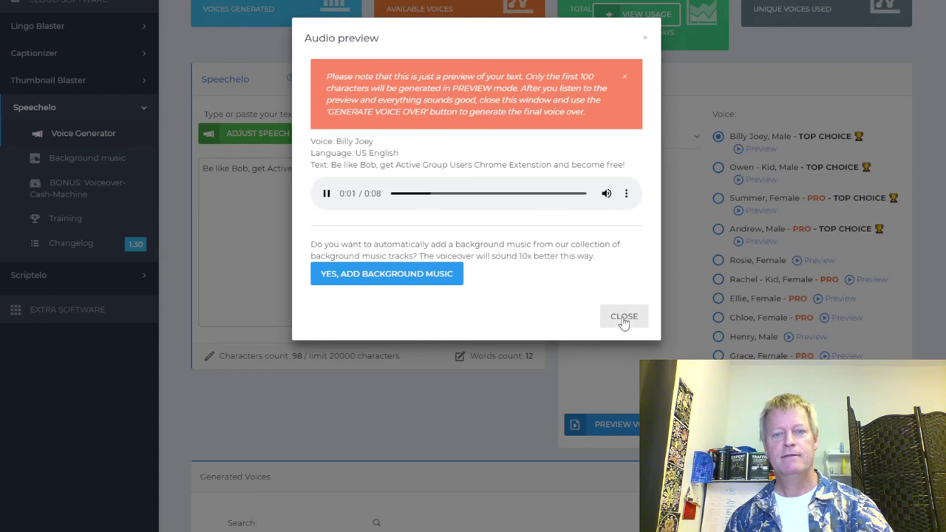
click(623, 317)
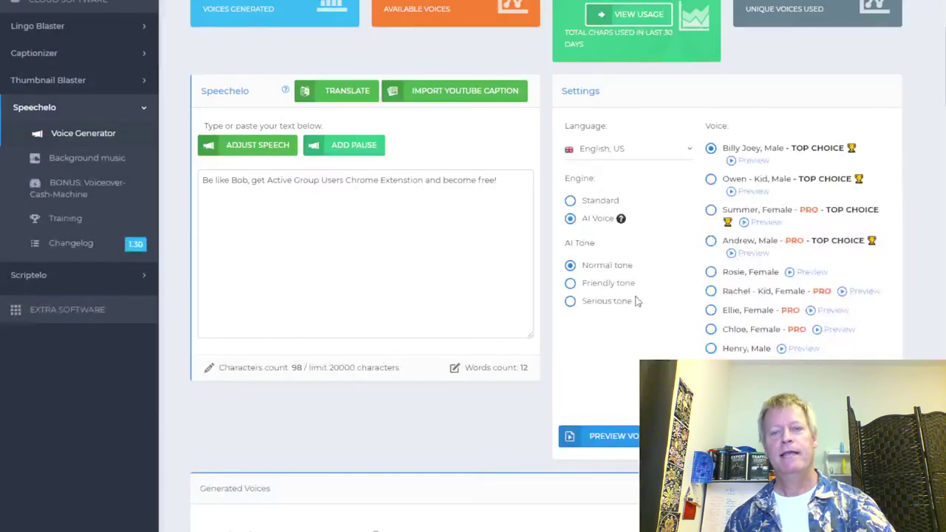
Look through the available voice-over languages and their regional variants
scroll(678, 240, up, 3)
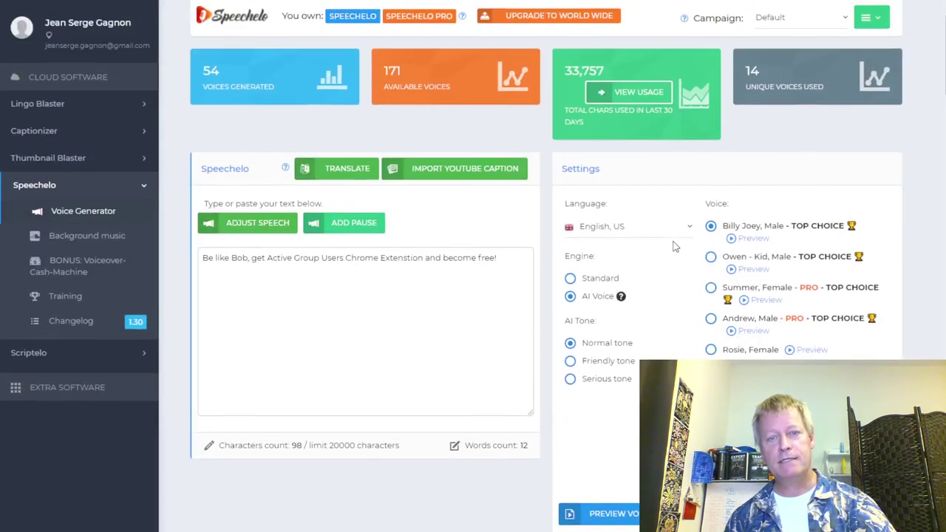
scroll(628, 218, down, 1)
click(625, 213)
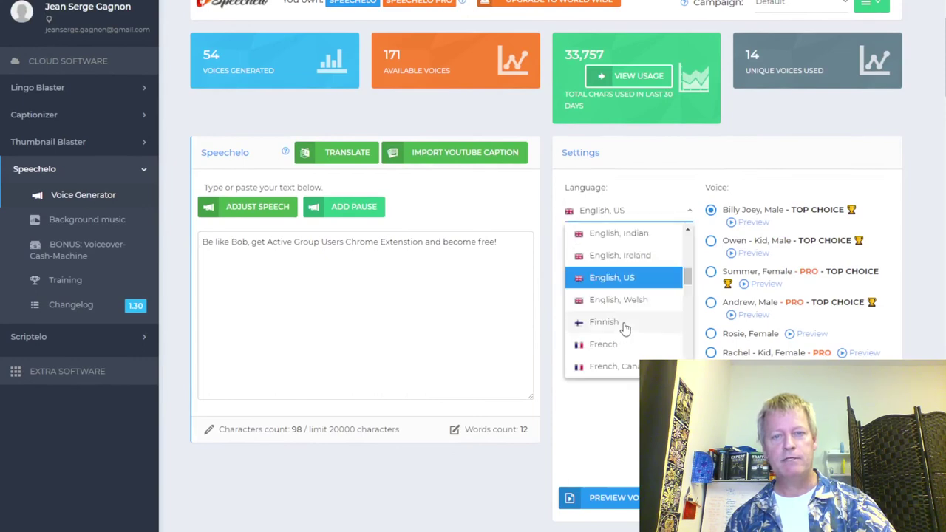
scroll(625, 310, down, 5)
scroll(627, 310, down, 3)
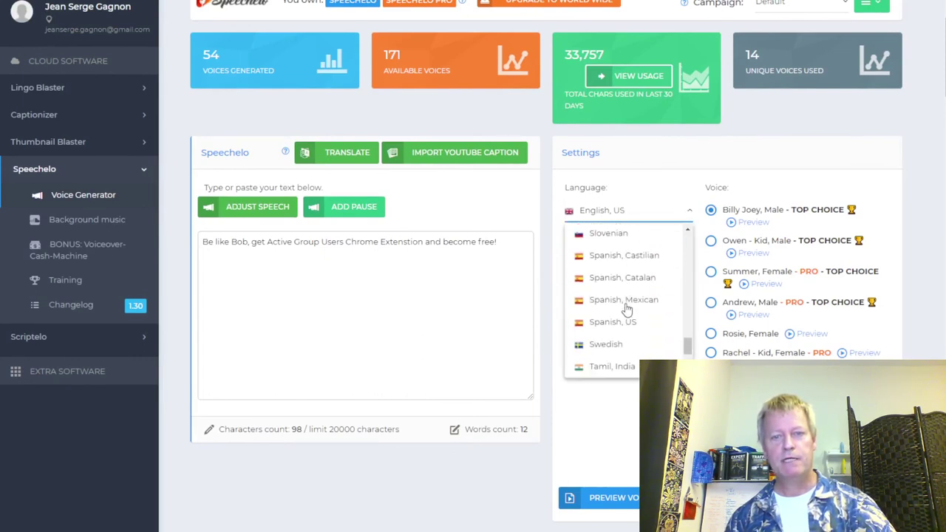
scroll(627, 310, up, 8)
scroll(626, 310, up, 2)
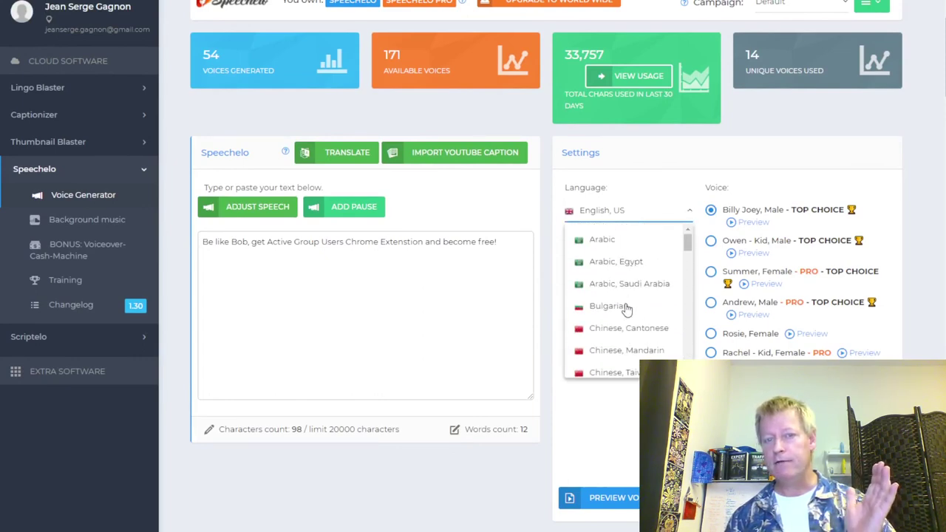
scroll(632, 326, down, 4)
scroll(632, 338, down, 3)
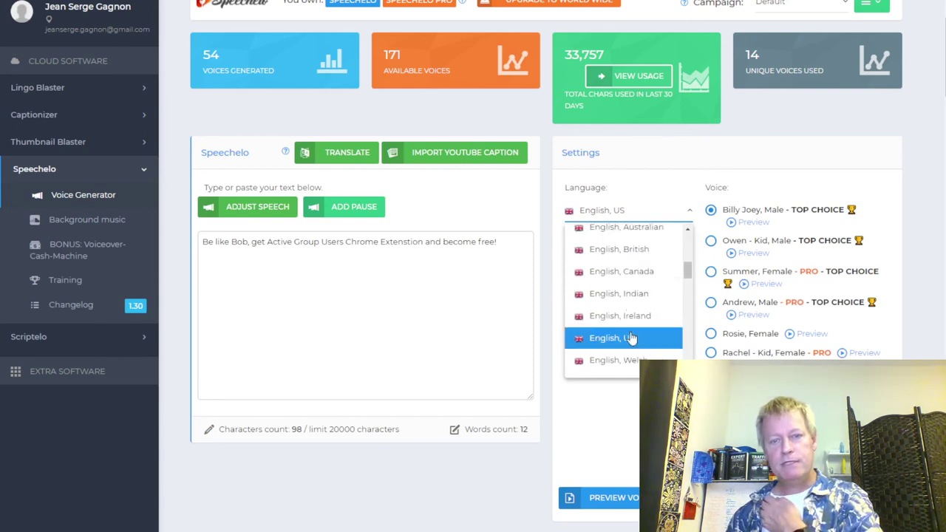
Set the language to French, preview the text in the Raina female voice, and close the preview
scroll(630, 338, down, 2)
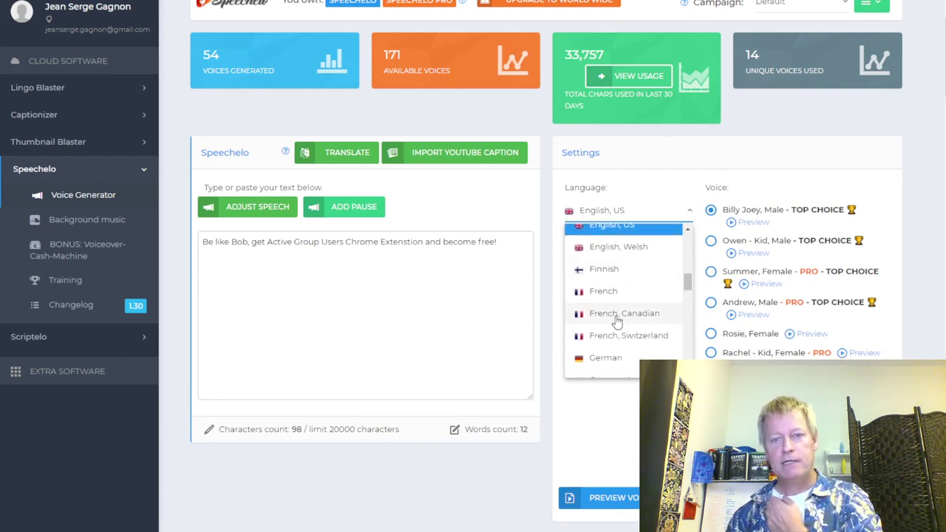
click(600, 296)
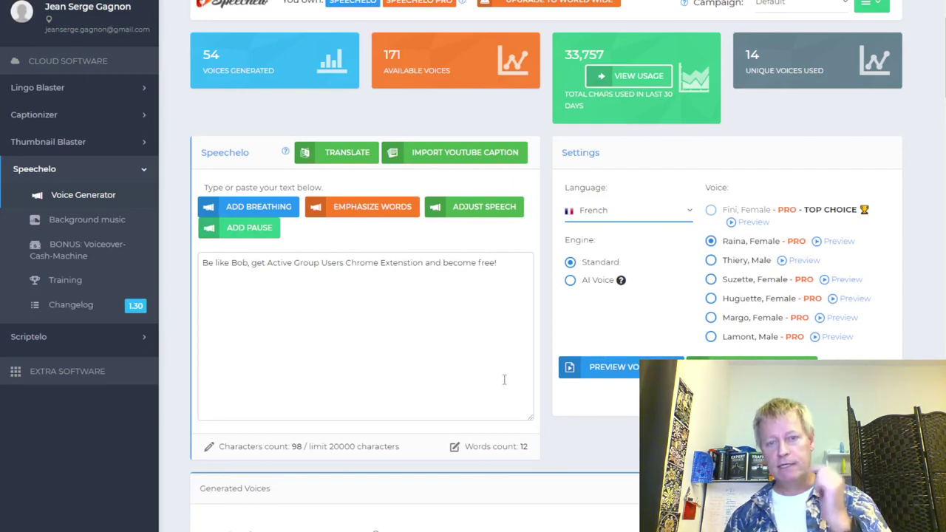
click(642, 362)
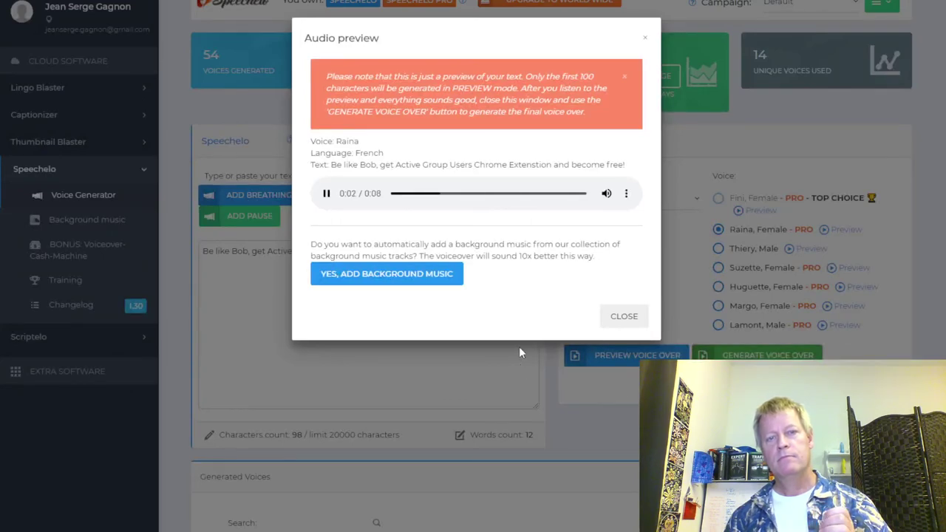
click(621, 317)
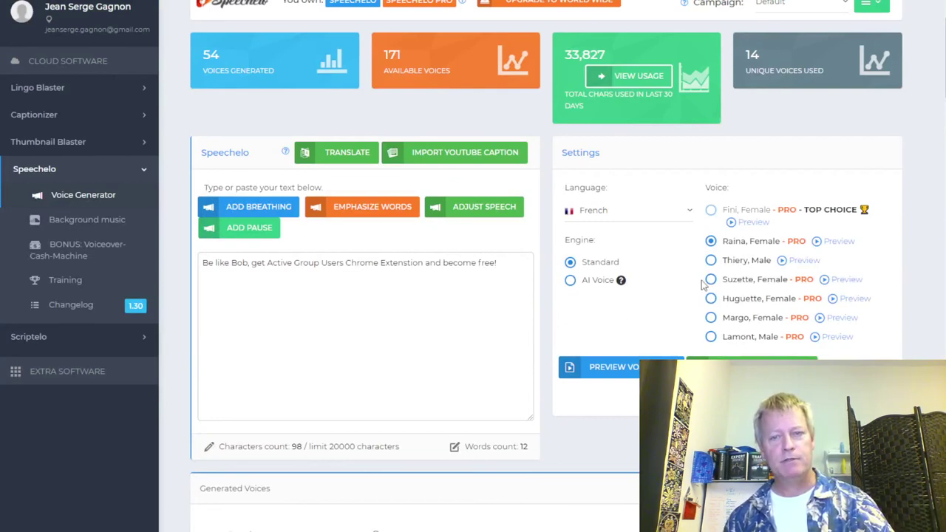
Set the language to English, Indian, preview the text in the Saanvi female voice, and close the preview
click(624, 215)
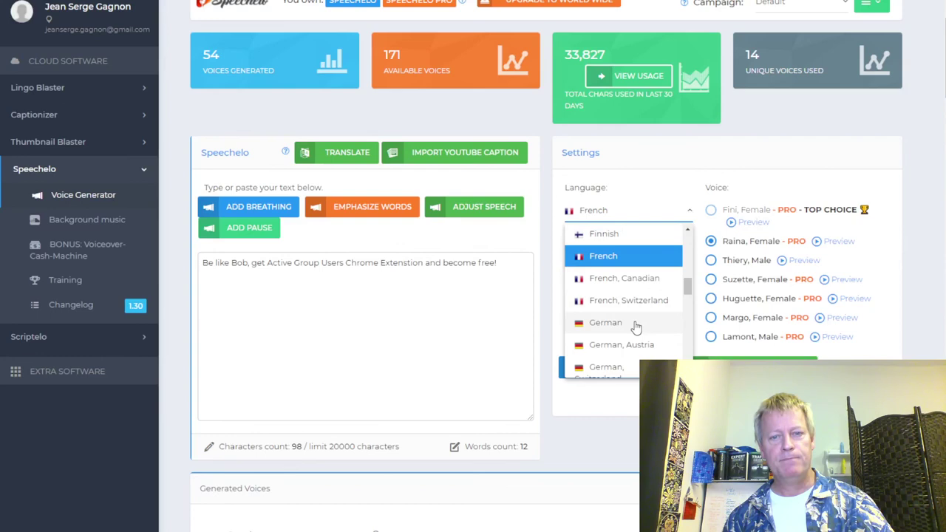
scroll(634, 326, down, 1)
scroll(632, 314, up, 2)
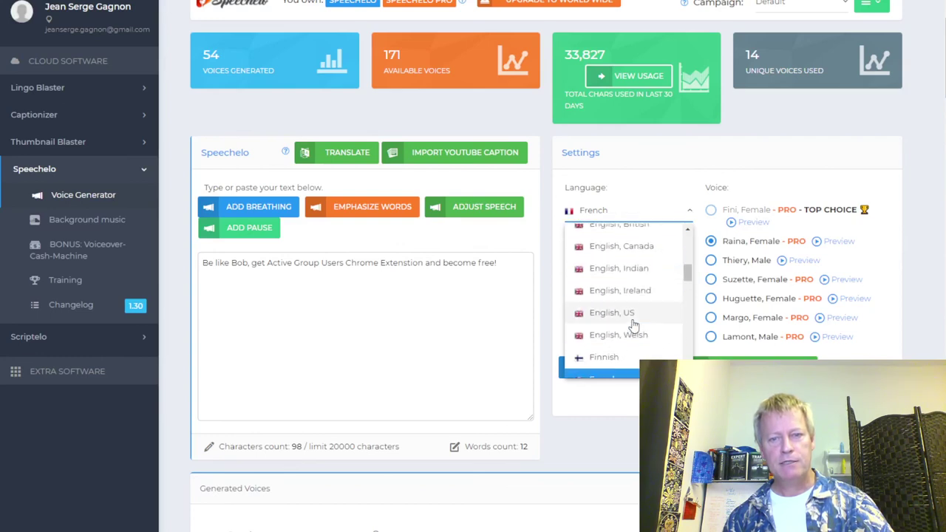
click(620, 269)
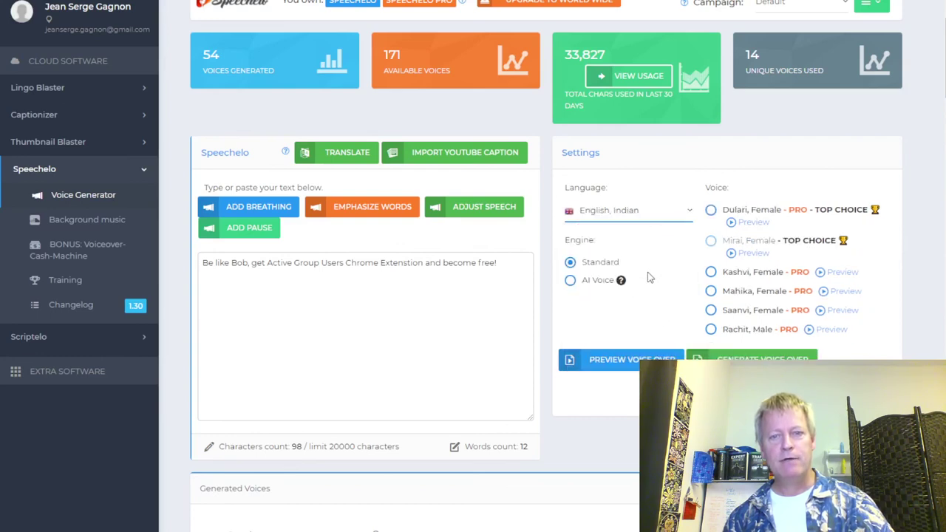
click(710, 312)
click(627, 361)
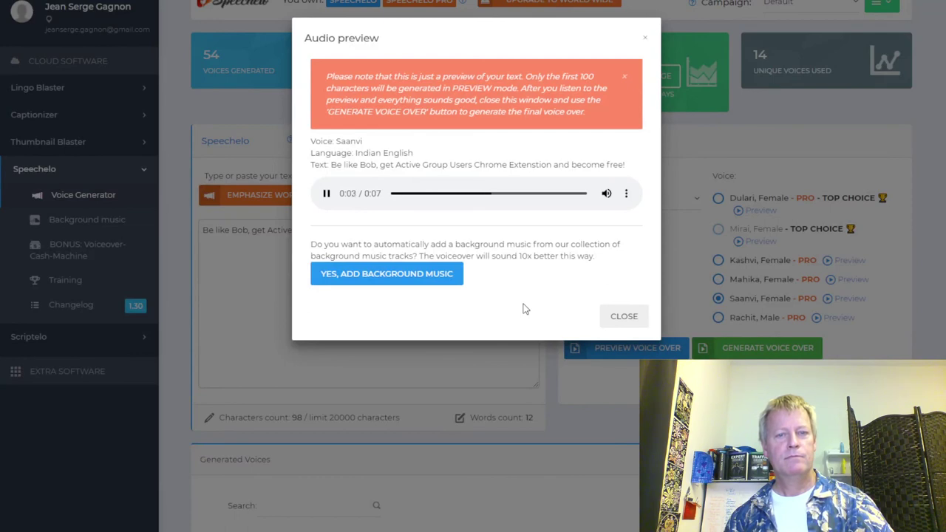
click(659, 271)
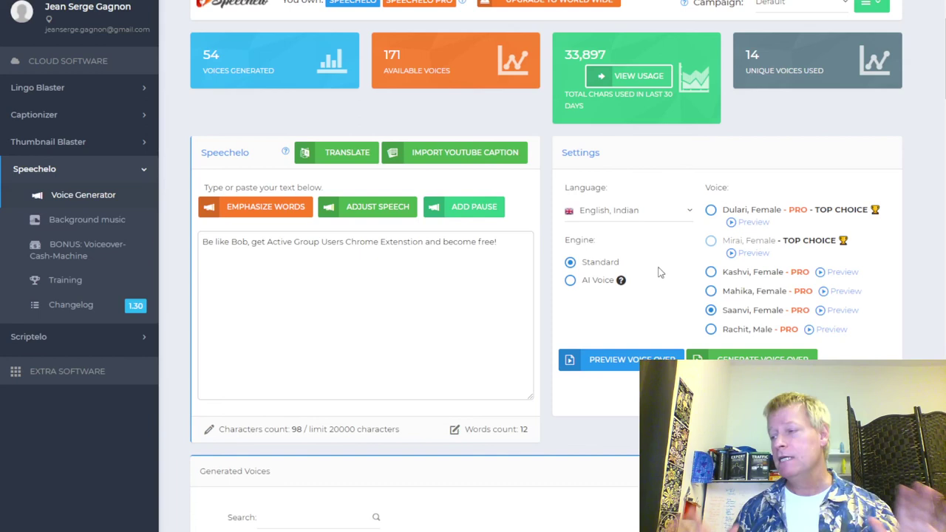